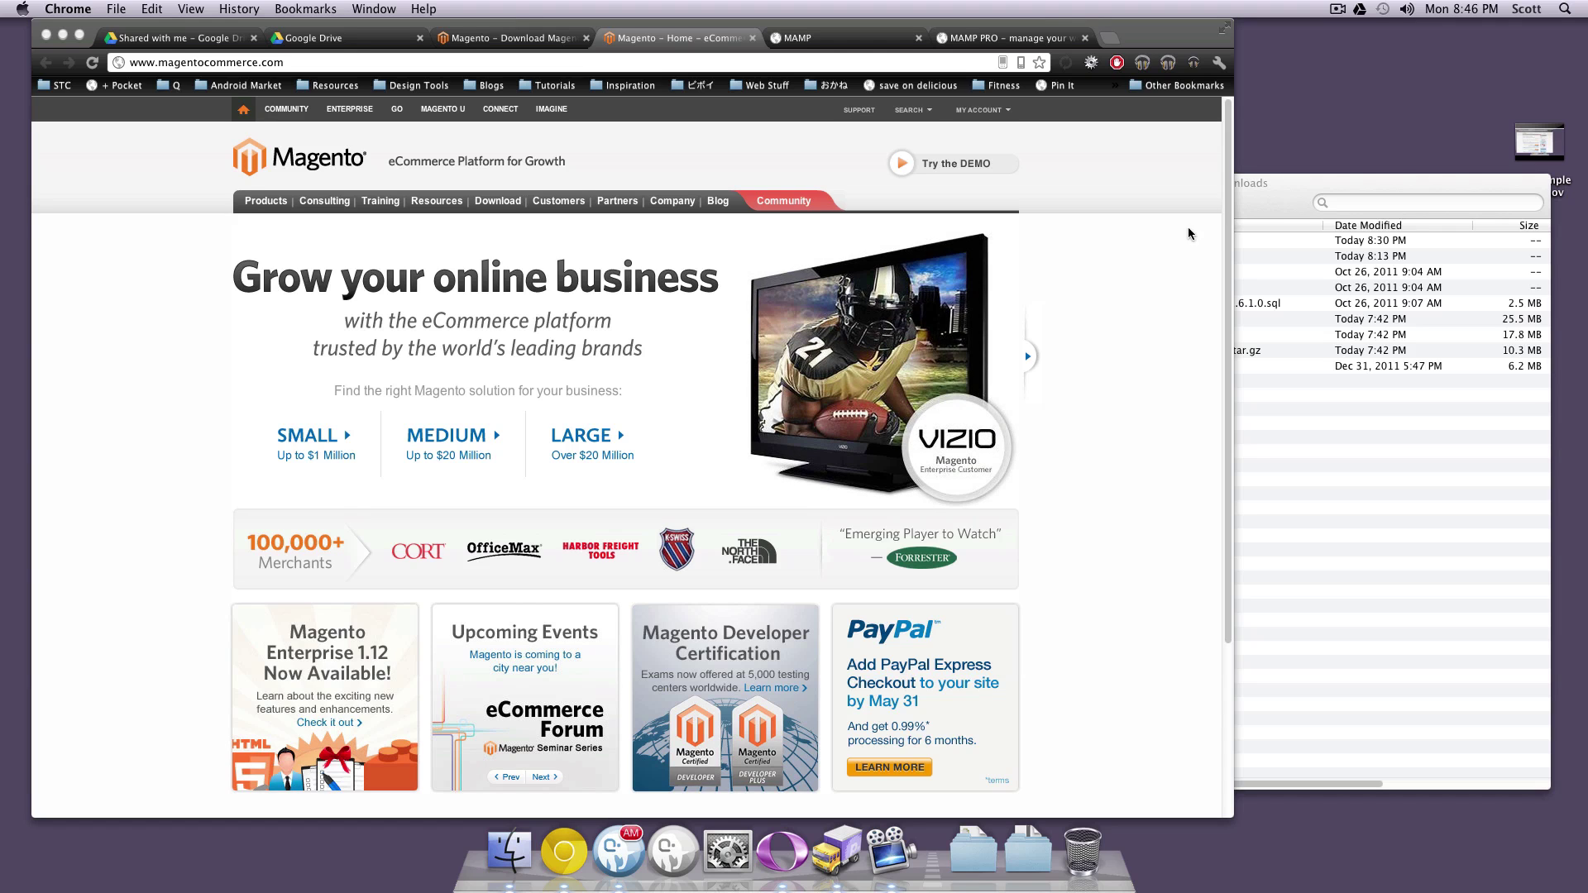
Bring Finder's Downloads window forward, then return to phpMyAdmin's finished level_mag import of 1429 queries
{"action": "left_click", "coordinate": [1260, 202]}
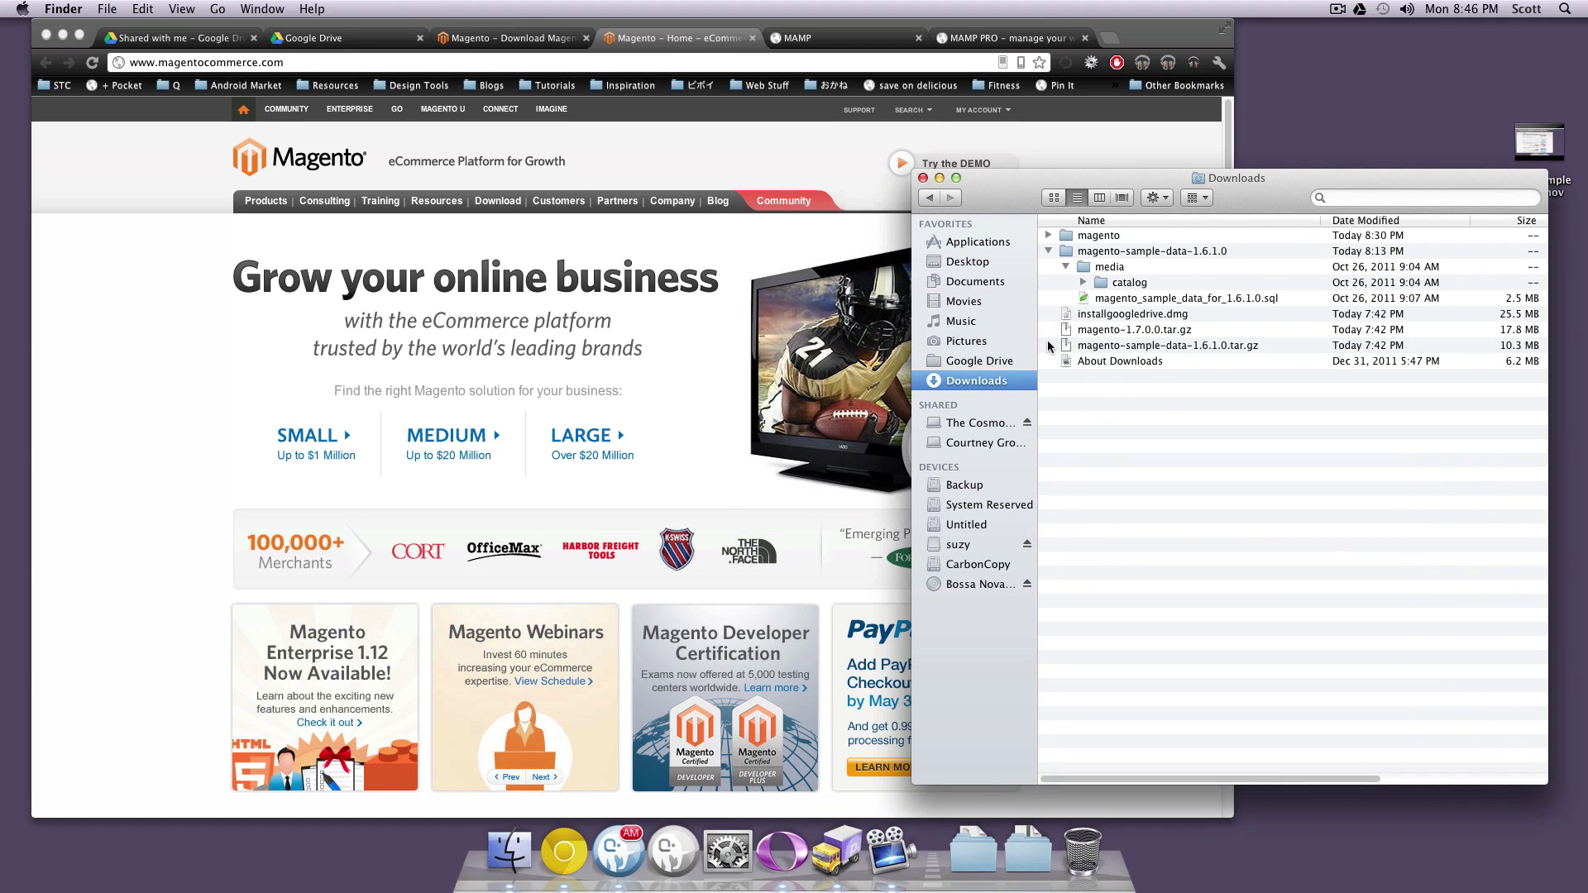
{"action": "left_click", "coordinate": [976, 42]}
{"action": "left_click", "coordinate": [869, 38]}
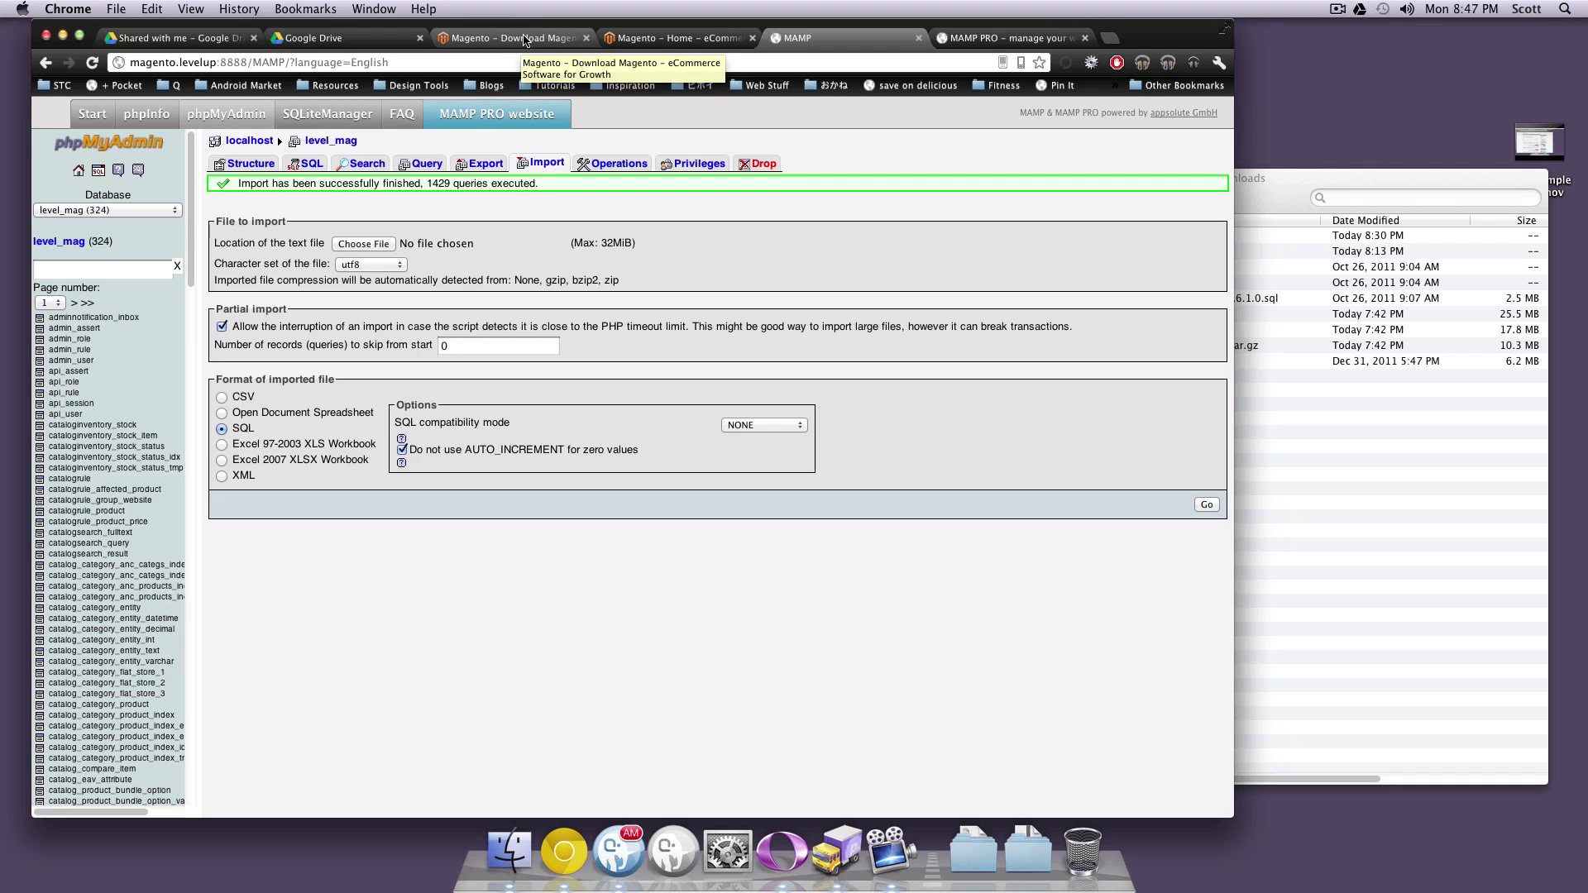
On the Magento download page, highlight the 1.7.0.0 full release and its April date, then raise Downloads
{"action": "left_click", "coordinate": [524, 39]}
{"action": "left_click_drag", "start_coordinate": [180, 62], "coordinate": [336, 64]}
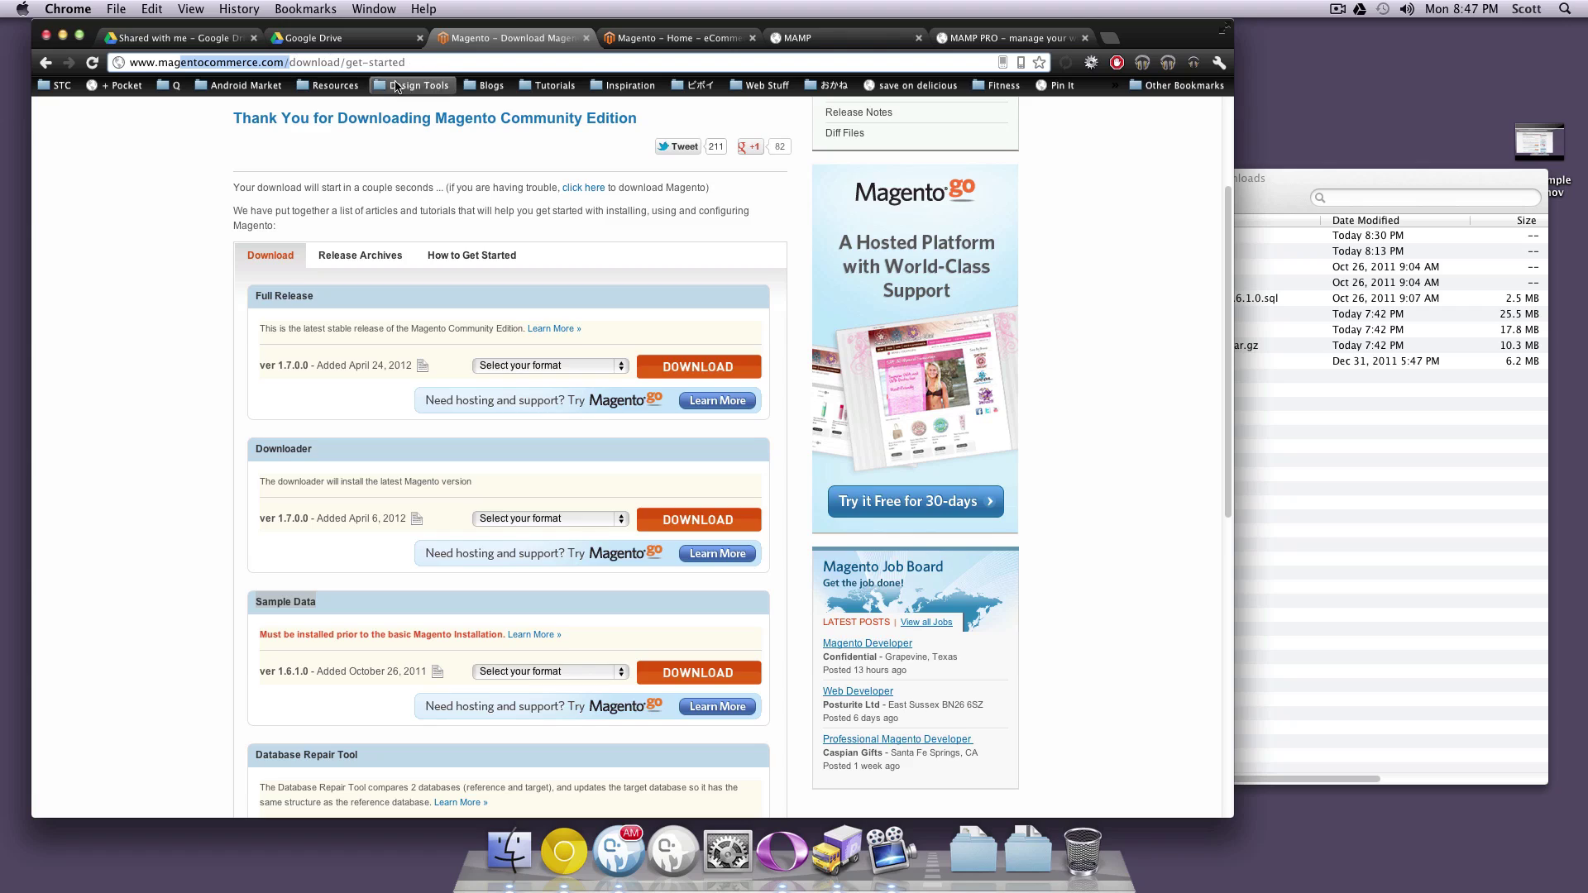
{"action": "triple_click", "coordinate": [367, 364]}
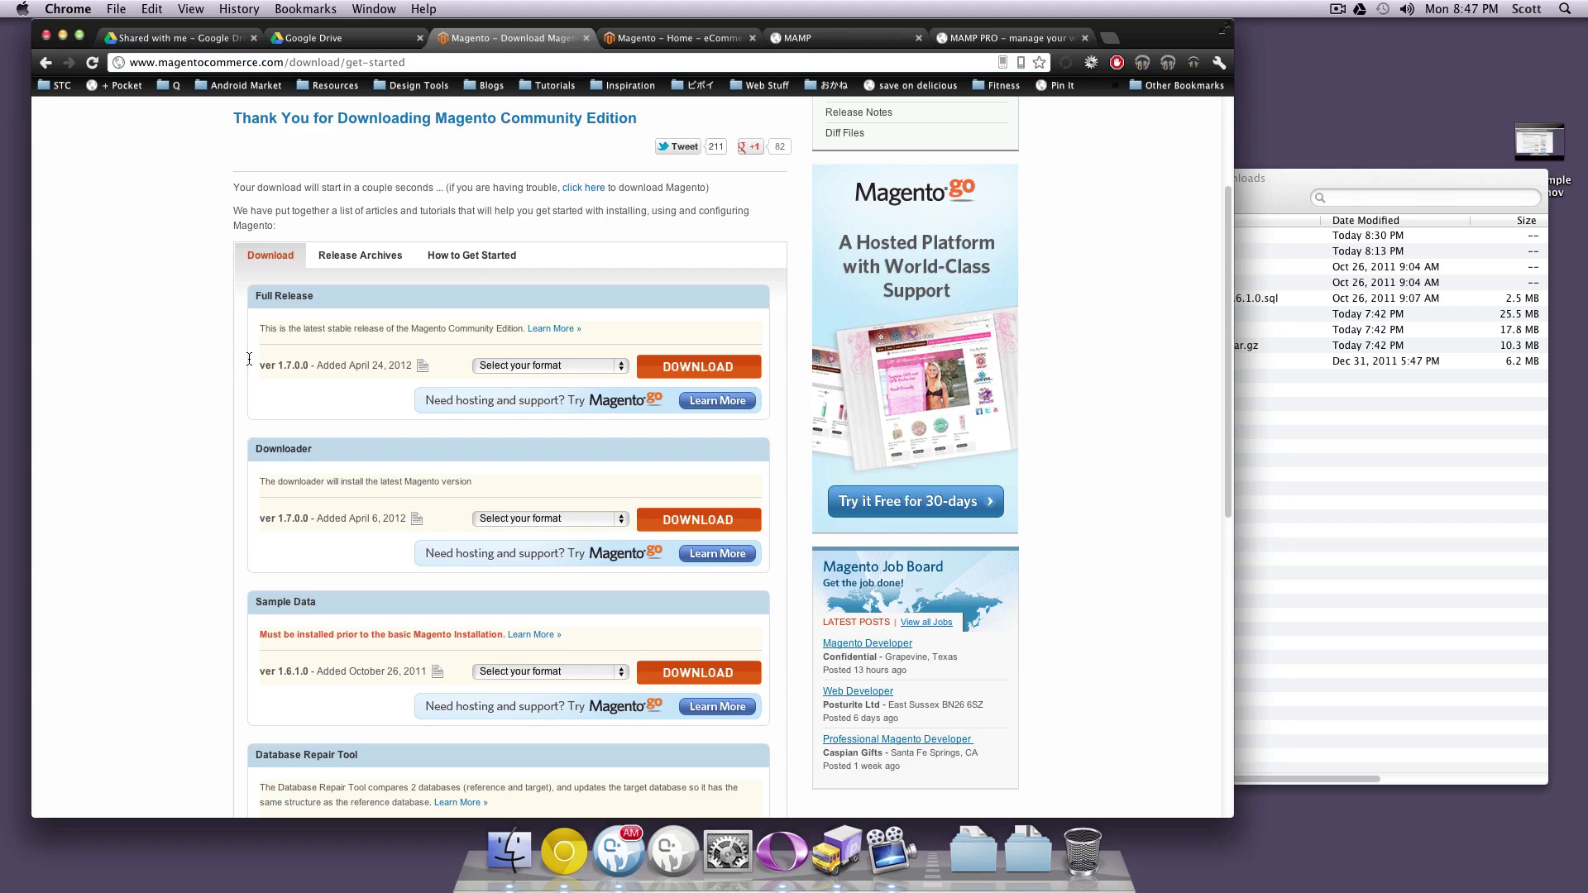
{"action": "left_click", "coordinate": [313, 388]}
{"action": "left_click_drag", "start_coordinate": [321, 367], "coordinate": [265, 368]}
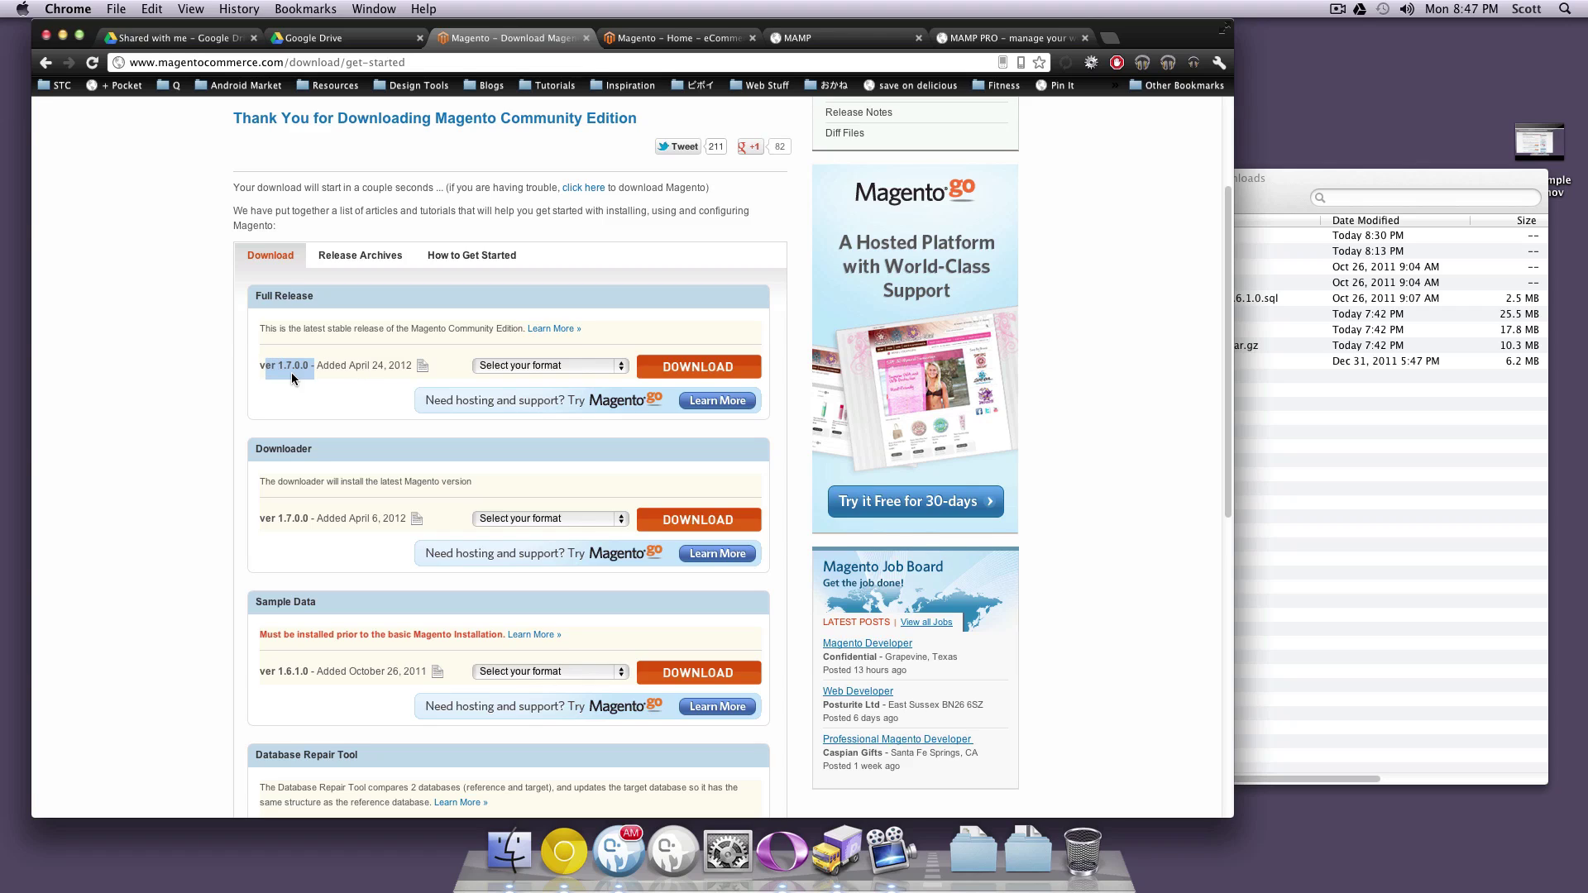
{"action": "left_click", "coordinate": [341, 378]}
{"action": "left_click_drag", "start_coordinate": [372, 365], "coordinate": [348, 366]}
{"action": "left_click", "coordinate": [1179, 415]}
{"action": "mouse_move", "coordinate": [1295, 211]}
{"action": "left_mouse_down"}
{"action": "mouse_move", "coordinate": [1373, 152]}
{"action": "mouse_move", "coordinate": [1278, 190]}
{"action": "left_mouse_up"}
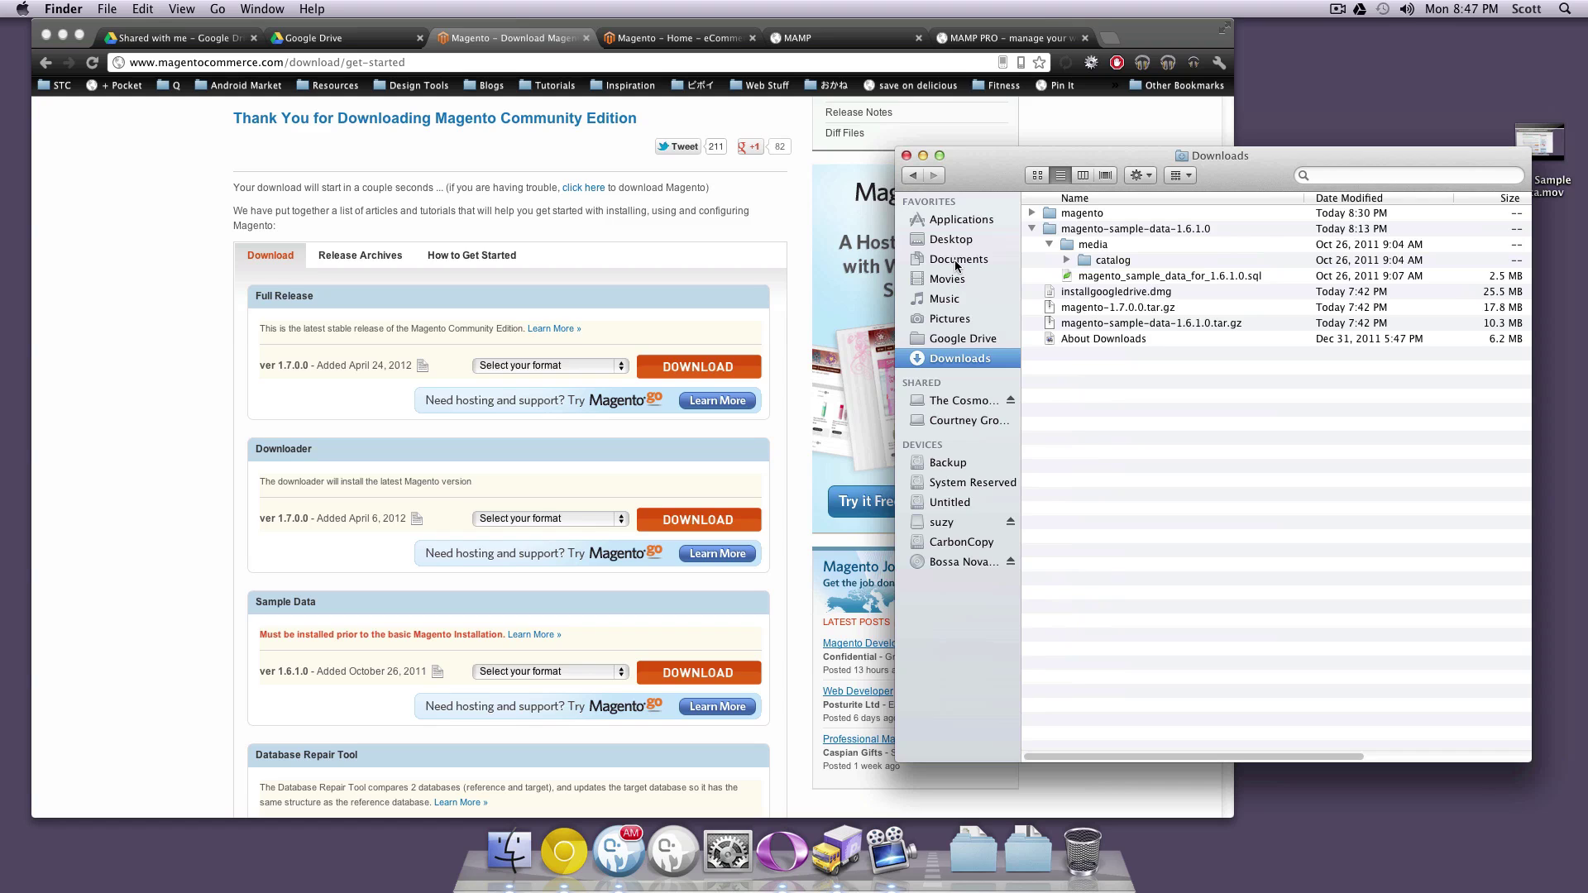
Drag the magento folder from Downloads into Documents, replacing the older magento folder
{"action": "left_click", "coordinate": [1047, 216]}
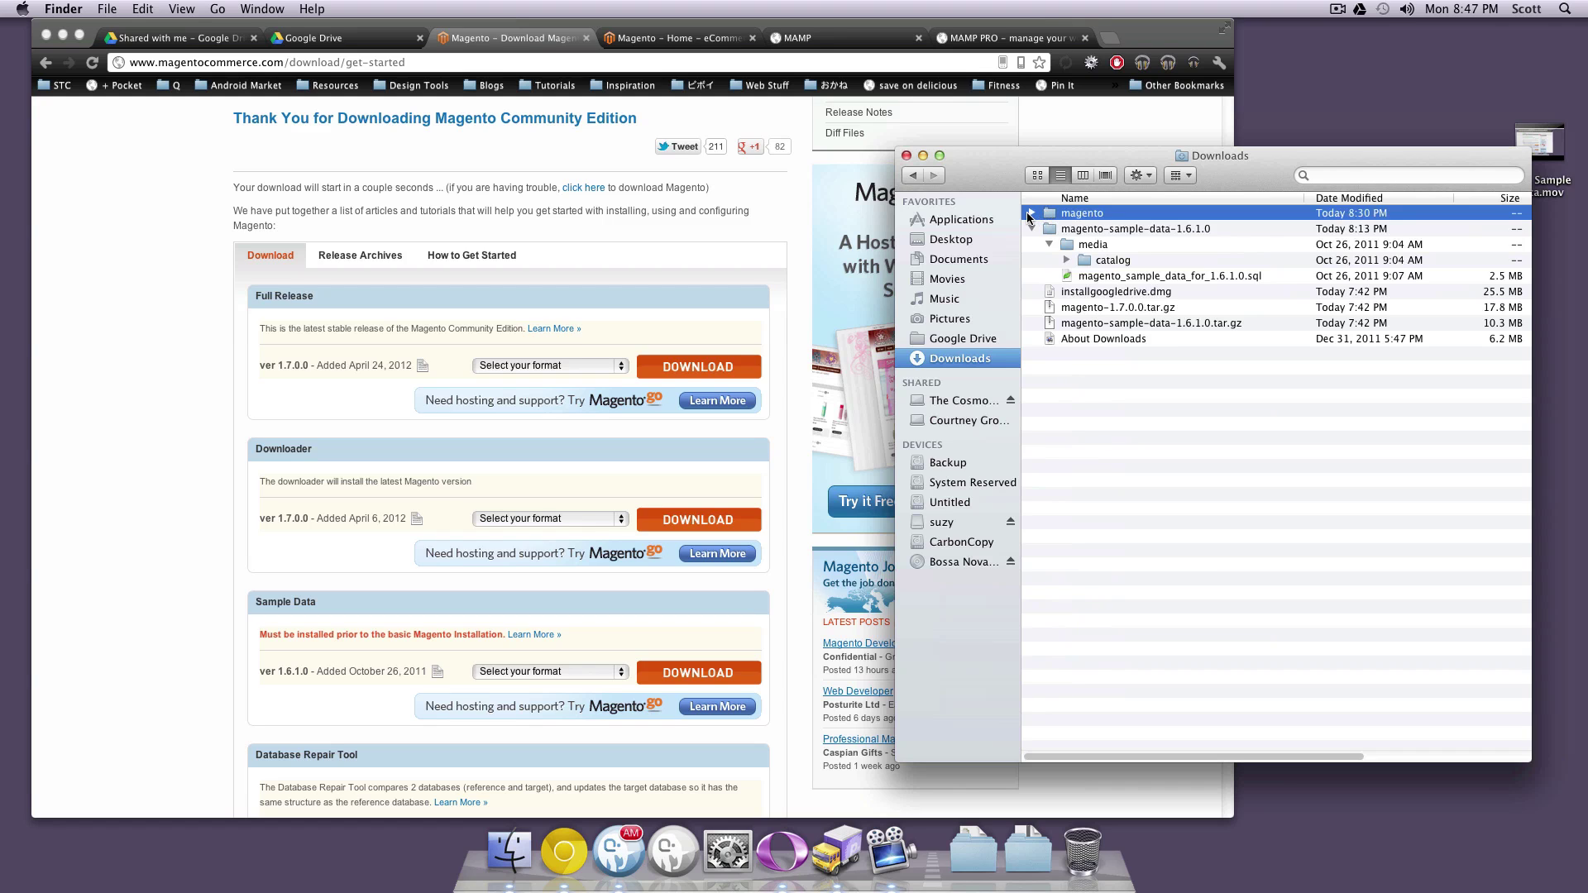
{"action": "left_click", "coordinate": [1032, 213]}
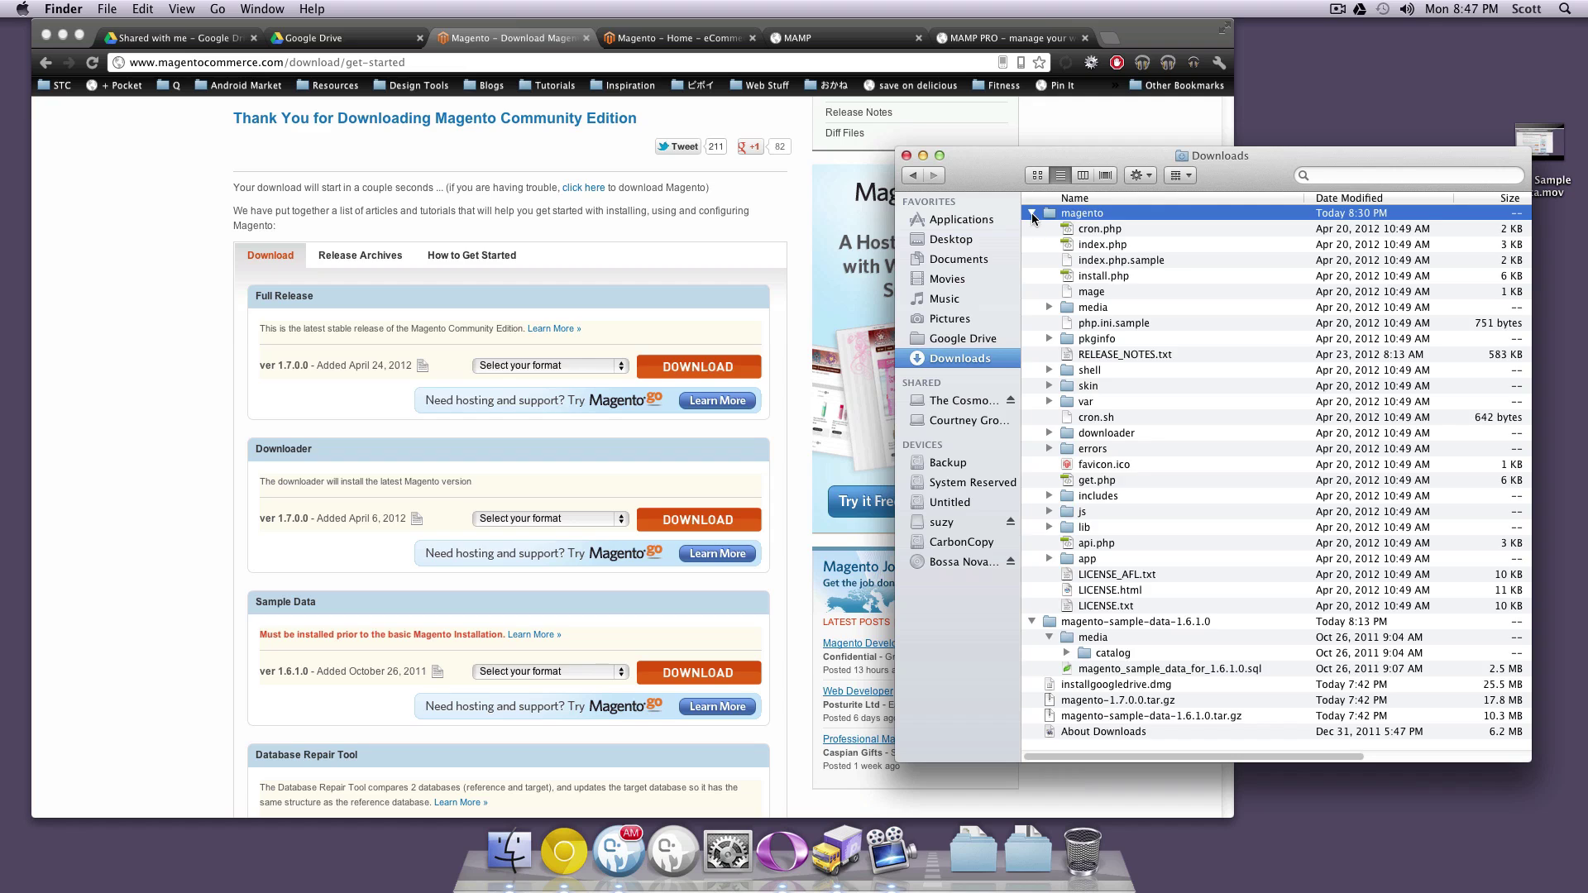
{"action": "left_click", "coordinate": [1031, 212]}
{"action": "left_click_drag", "start_coordinate": [1052, 213], "coordinate": [955, 259]}
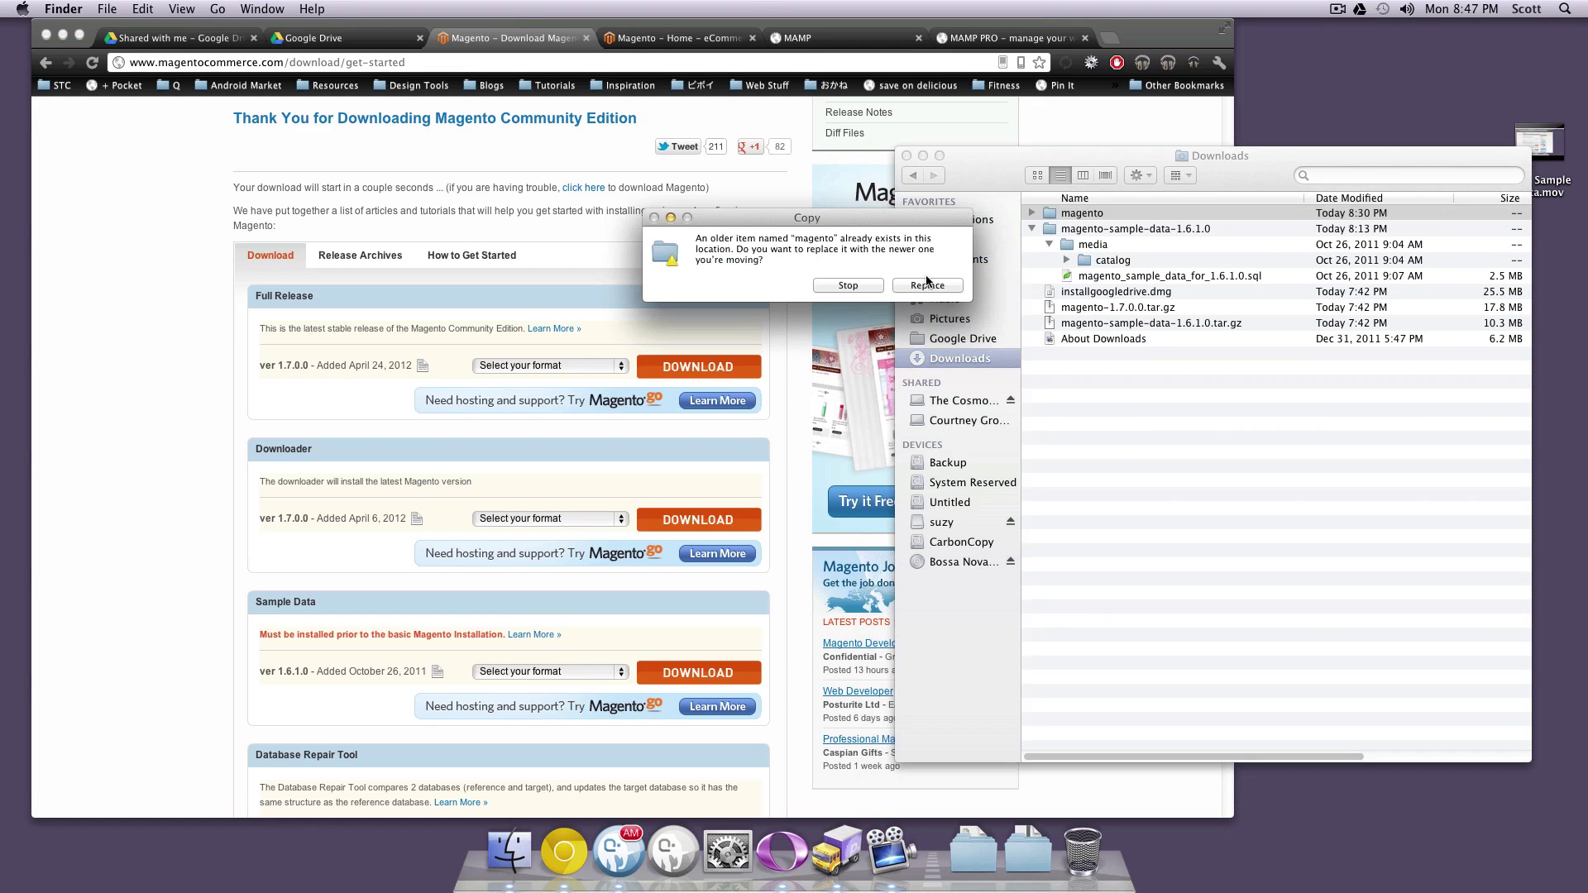
{"action": "left_click", "coordinate": [930, 285]}
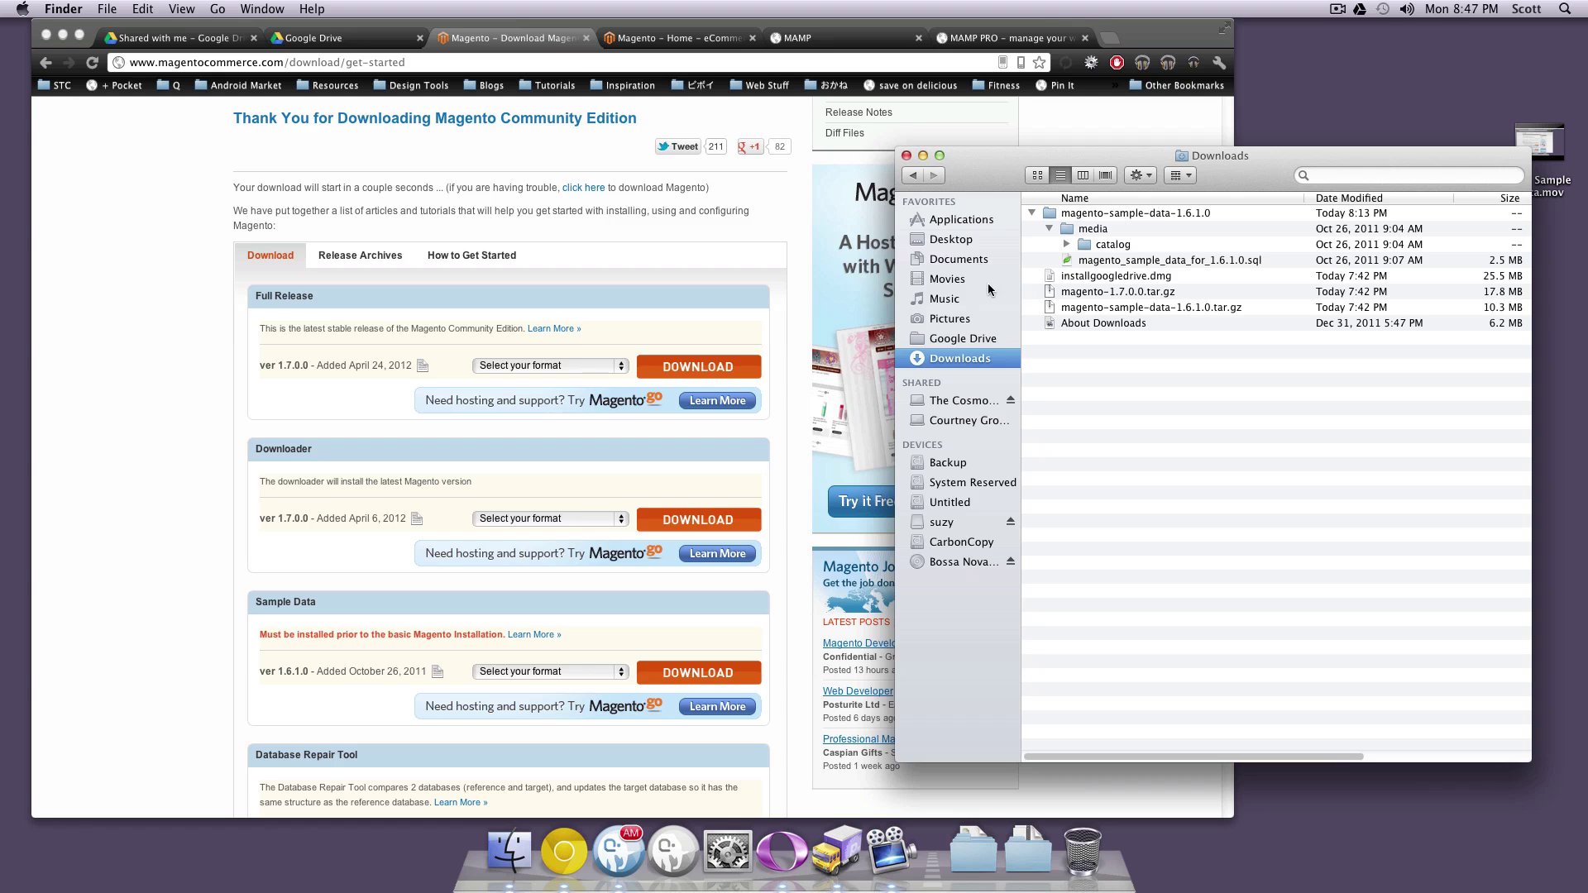
Open Documents, expand the moved magento folder and shift the window left
{"action": "left_click", "coordinate": [965, 261]}
{"action": "left_click", "coordinate": [1031, 229]}
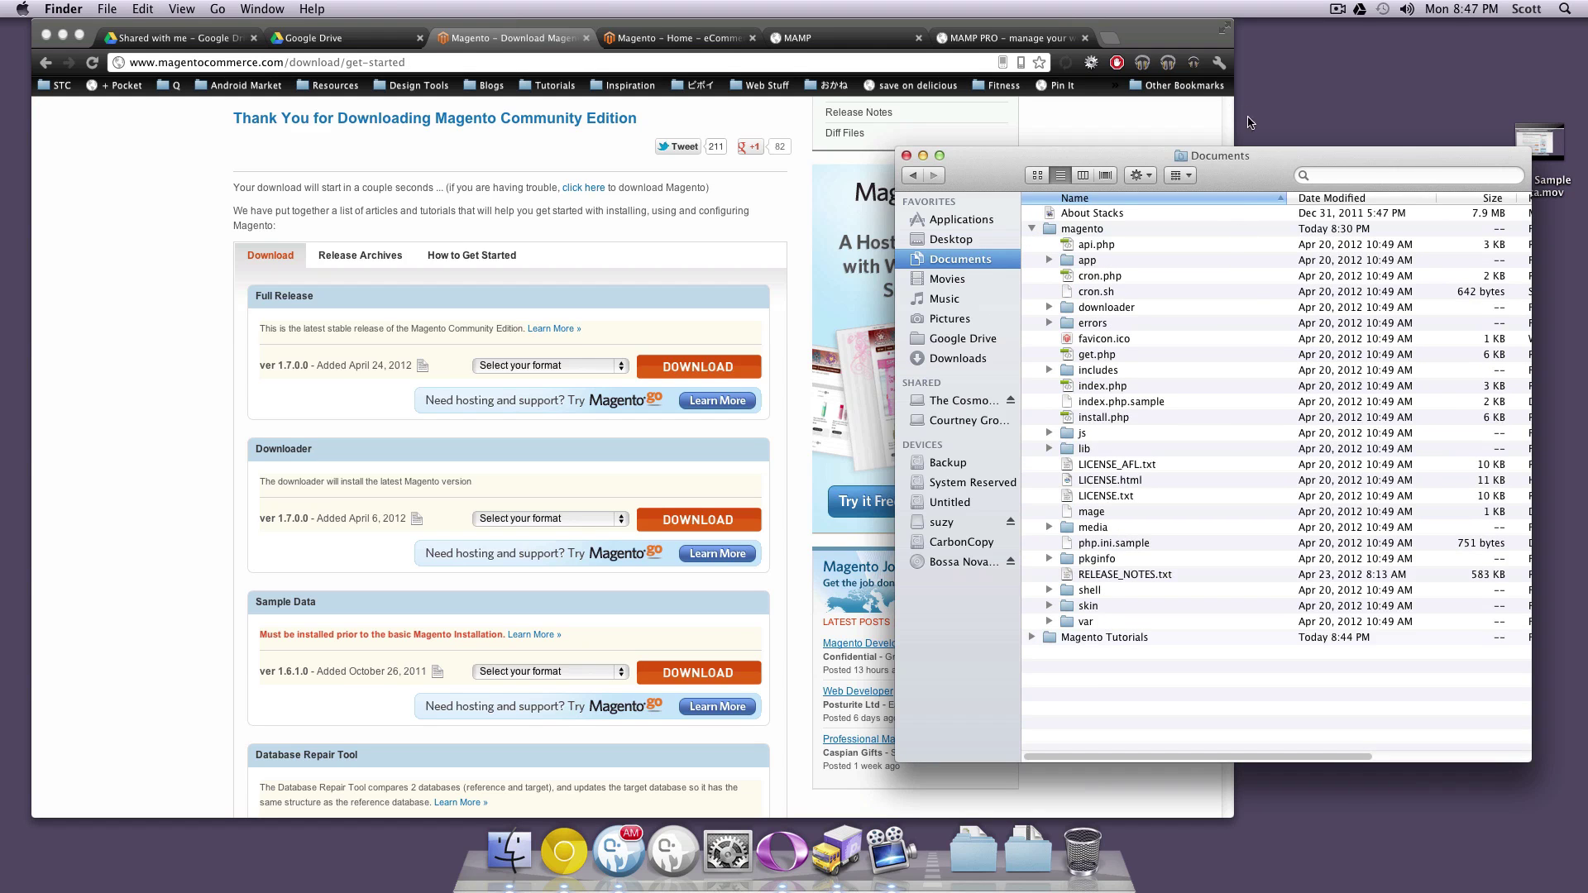
{"action": "left_click_drag", "start_coordinate": [1247, 149], "coordinate": [639, 122]}
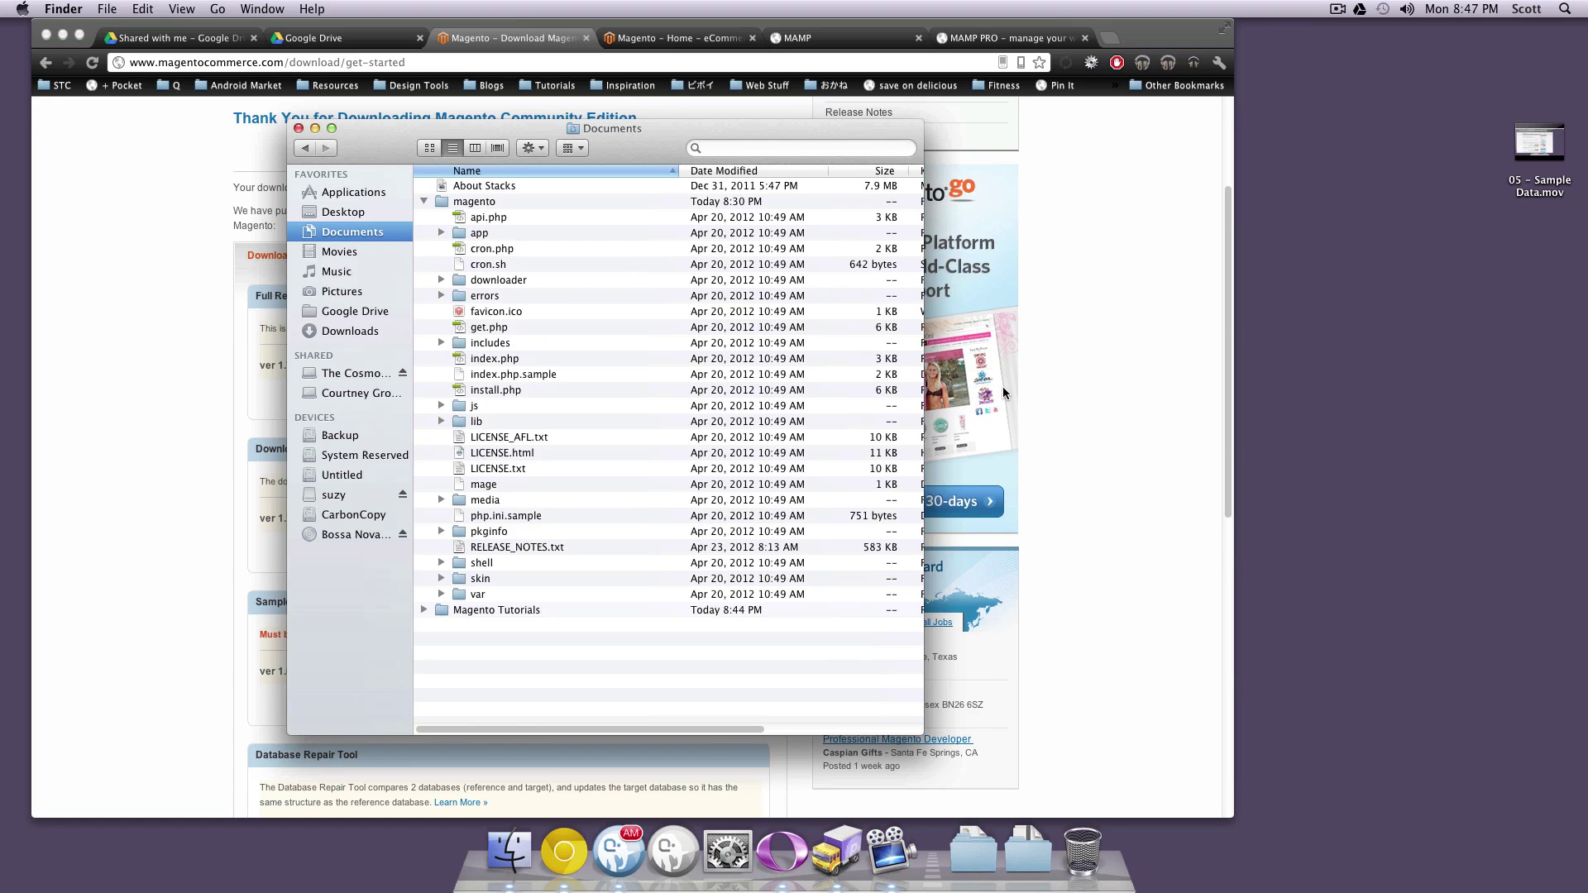
Open a second Finder window on Downloads and select the sample data's media folder
{"action": "key", "text": "super+n"}
{"action": "left_click_drag", "start_coordinate": [1080, 198], "coordinate": [1296, 201]}
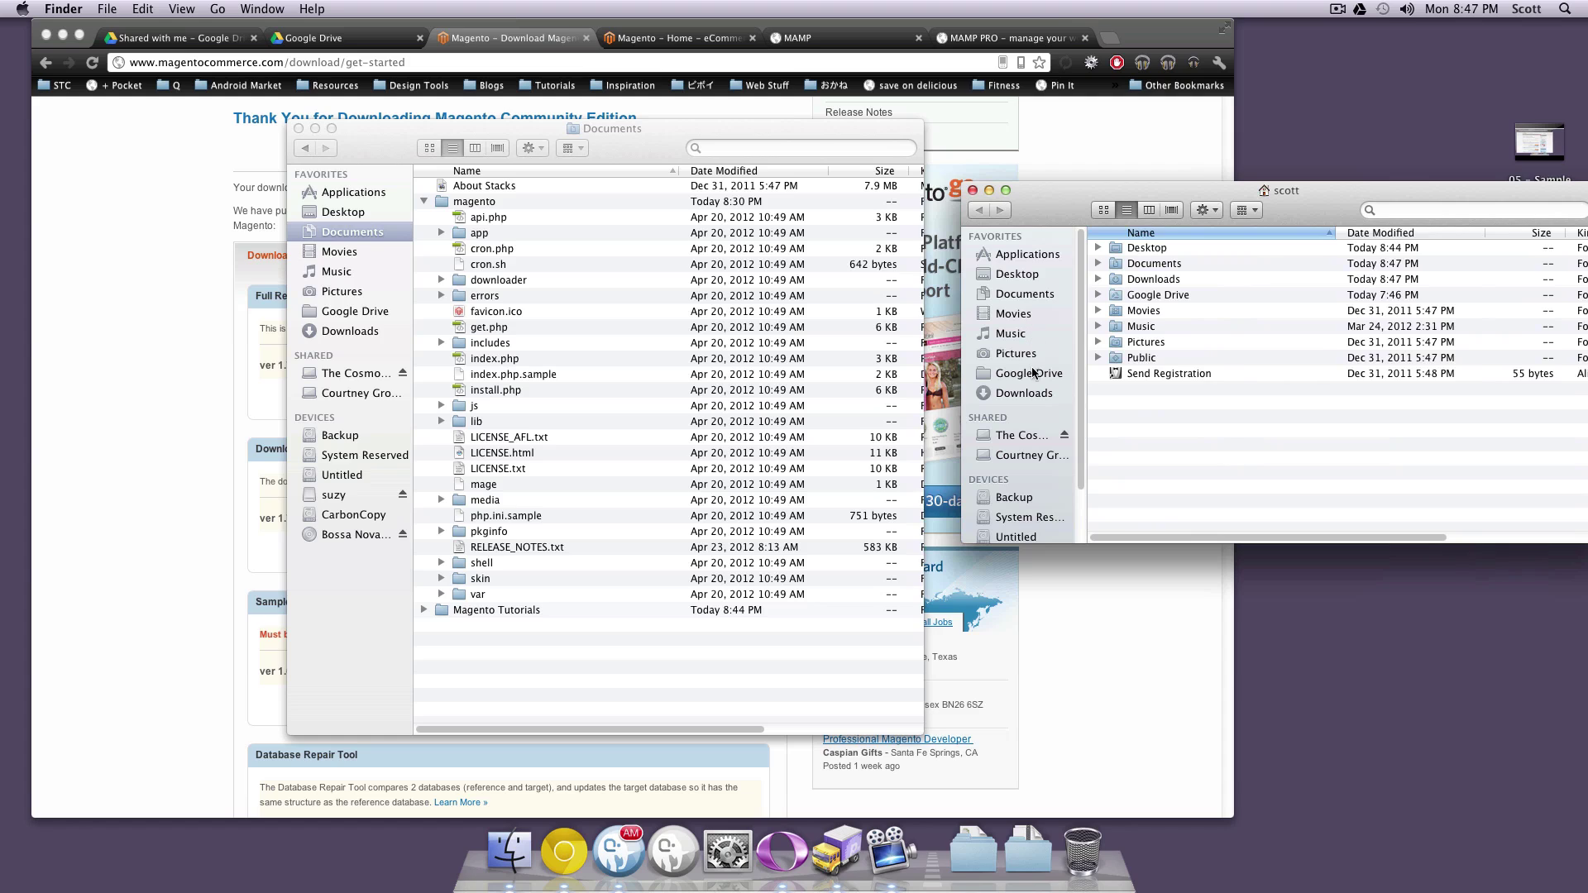
{"action": "left_click", "coordinate": [1035, 395]}
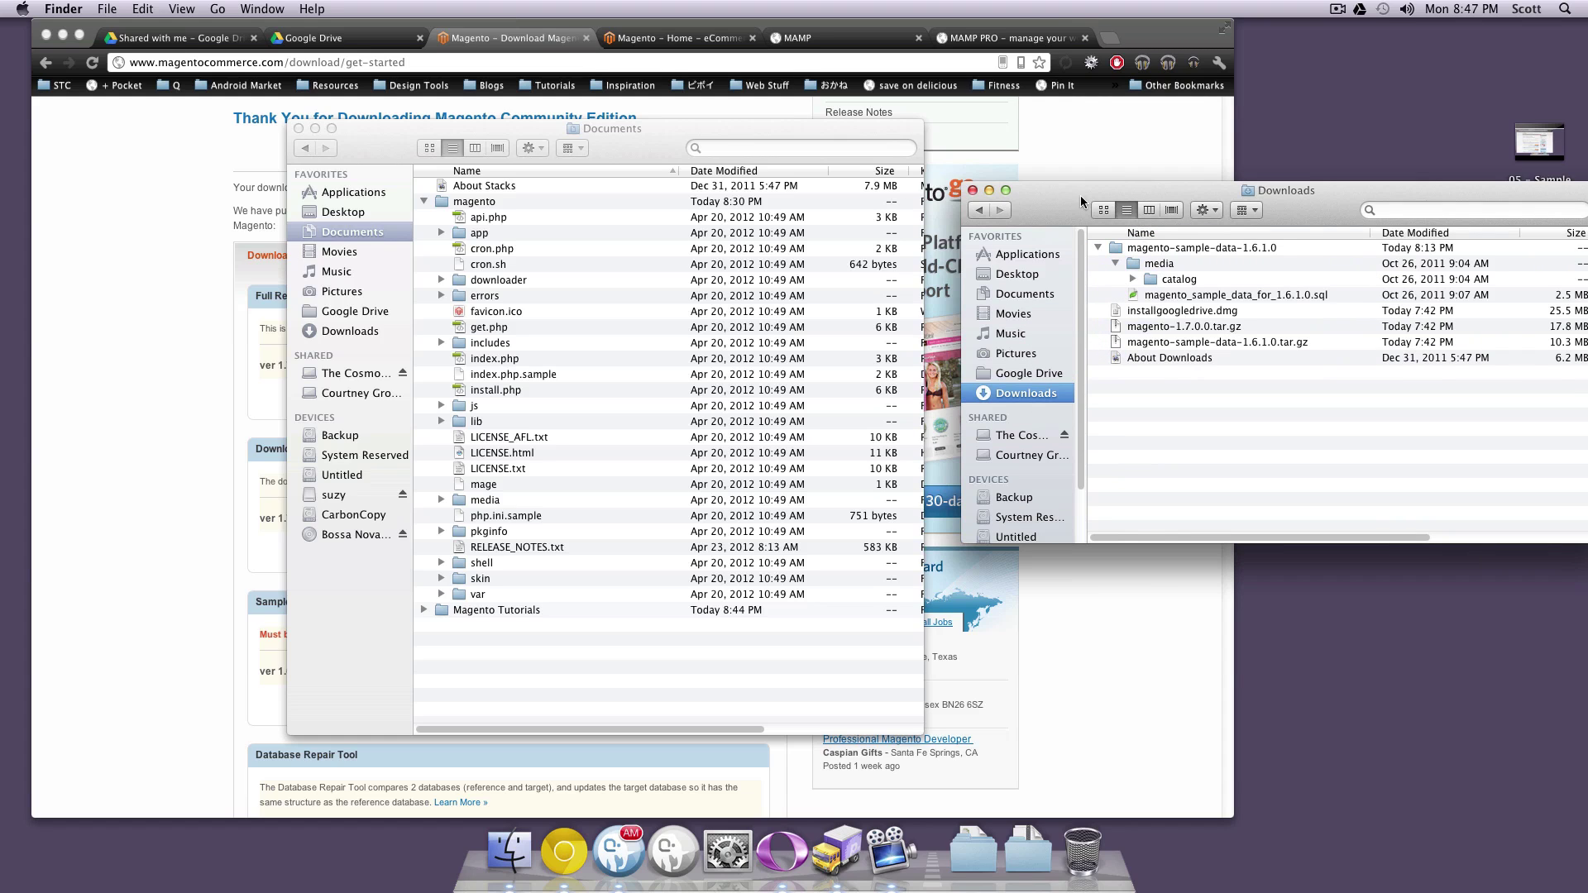
{"action": "left_click_drag", "start_coordinate": [1081, 201], "coordinate": [1041, 180]}
{"action": "left_click", "coordinate": [1097, 242]}
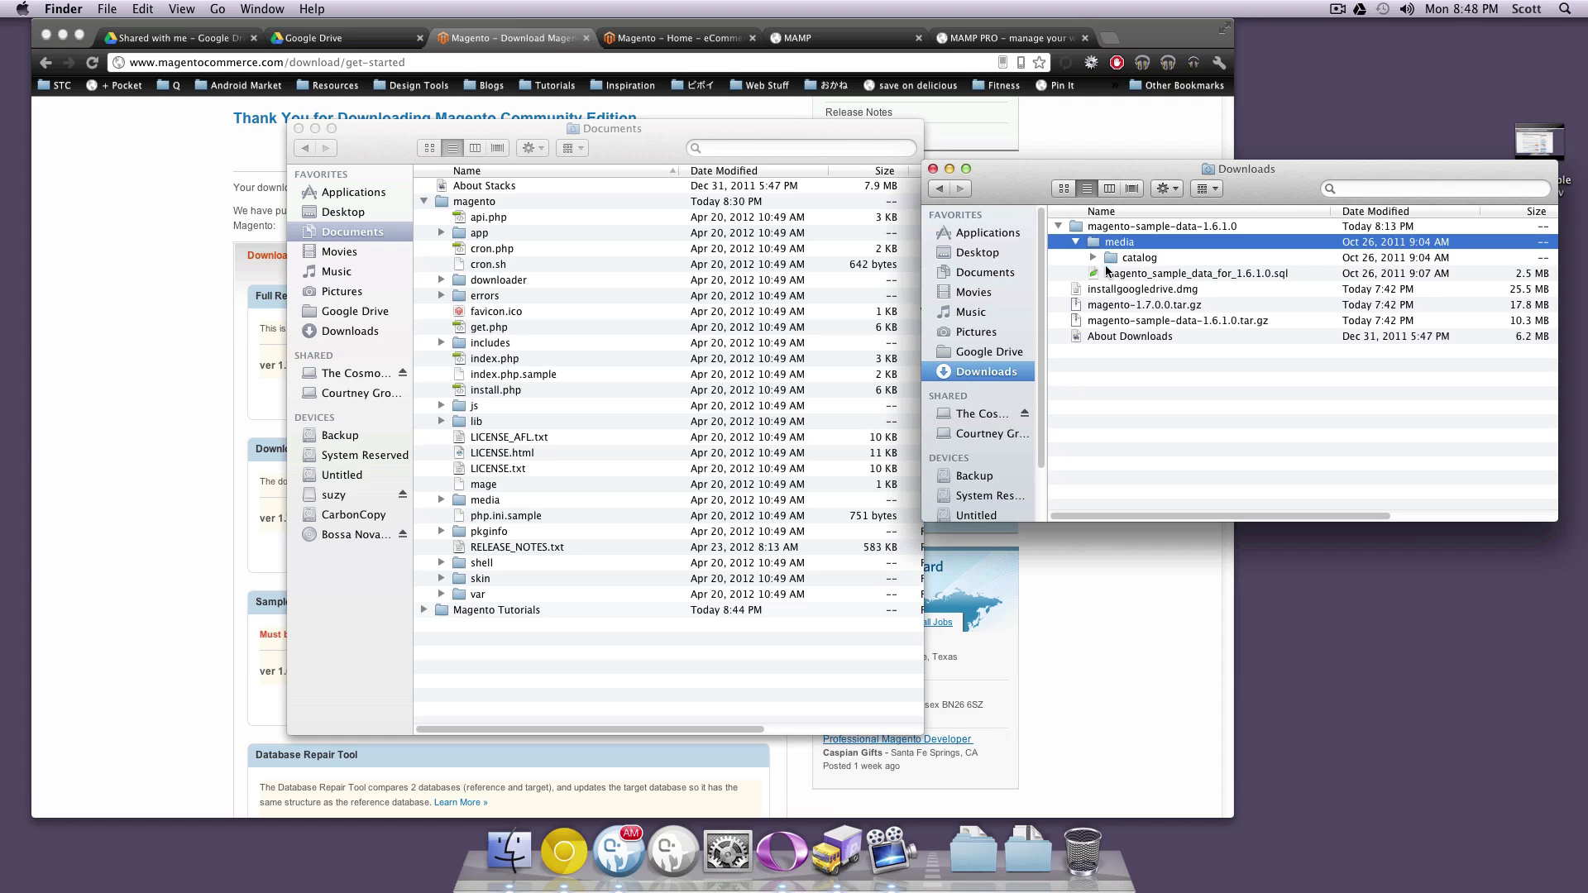
Expand magento's media folder in Documents and drop the sample-data catalog folder into it
{"action": "left_click", "coordinate": [554, 392]}
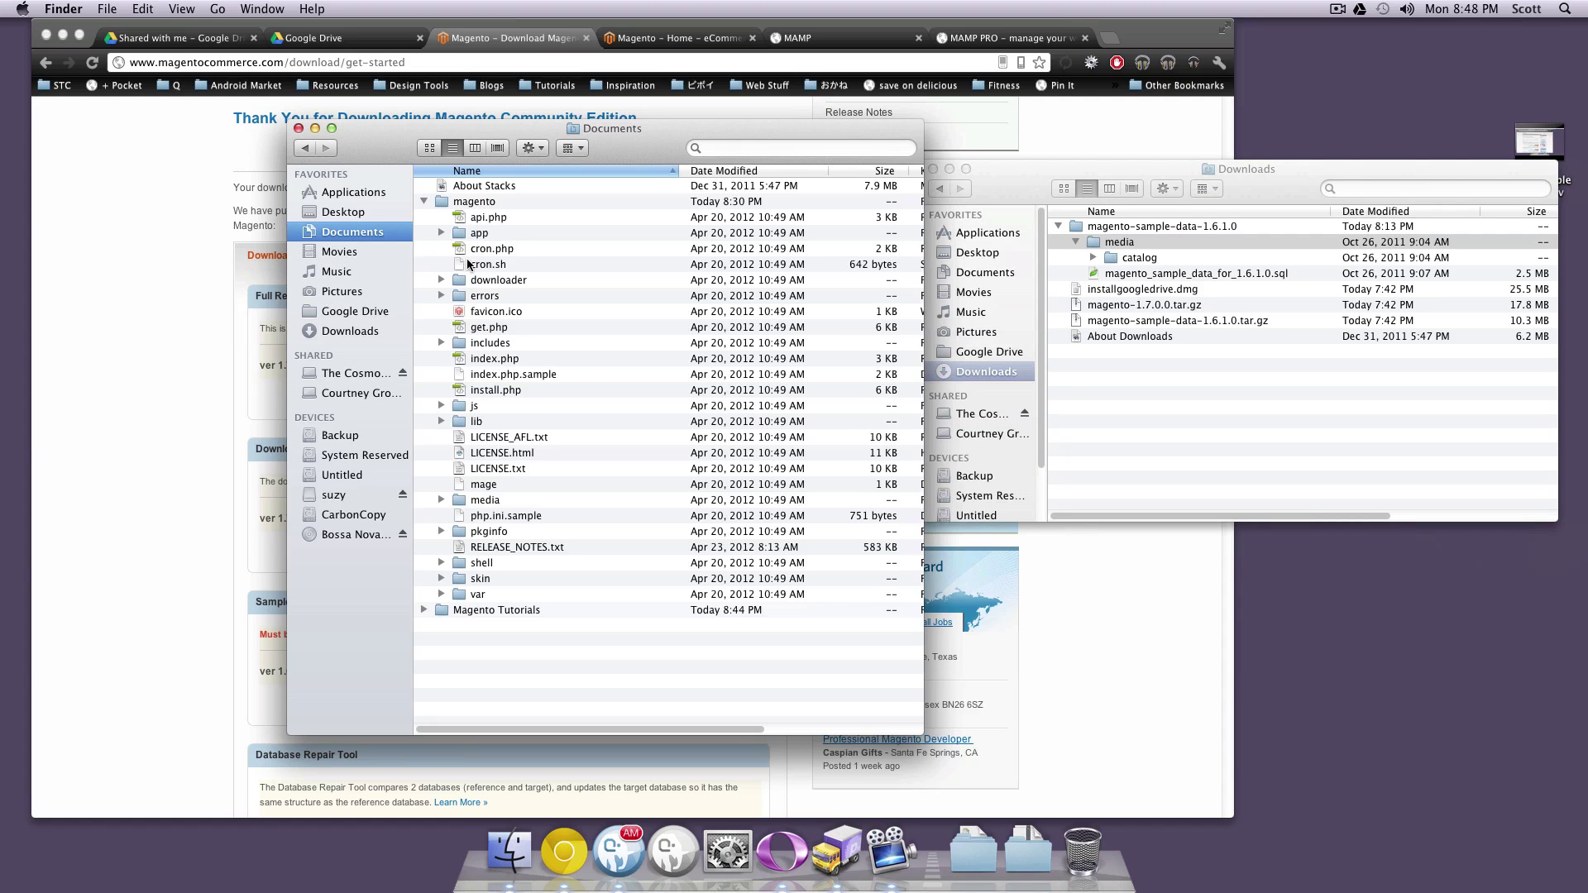
{"action": "left_click", "coordinate": [464, 499]}
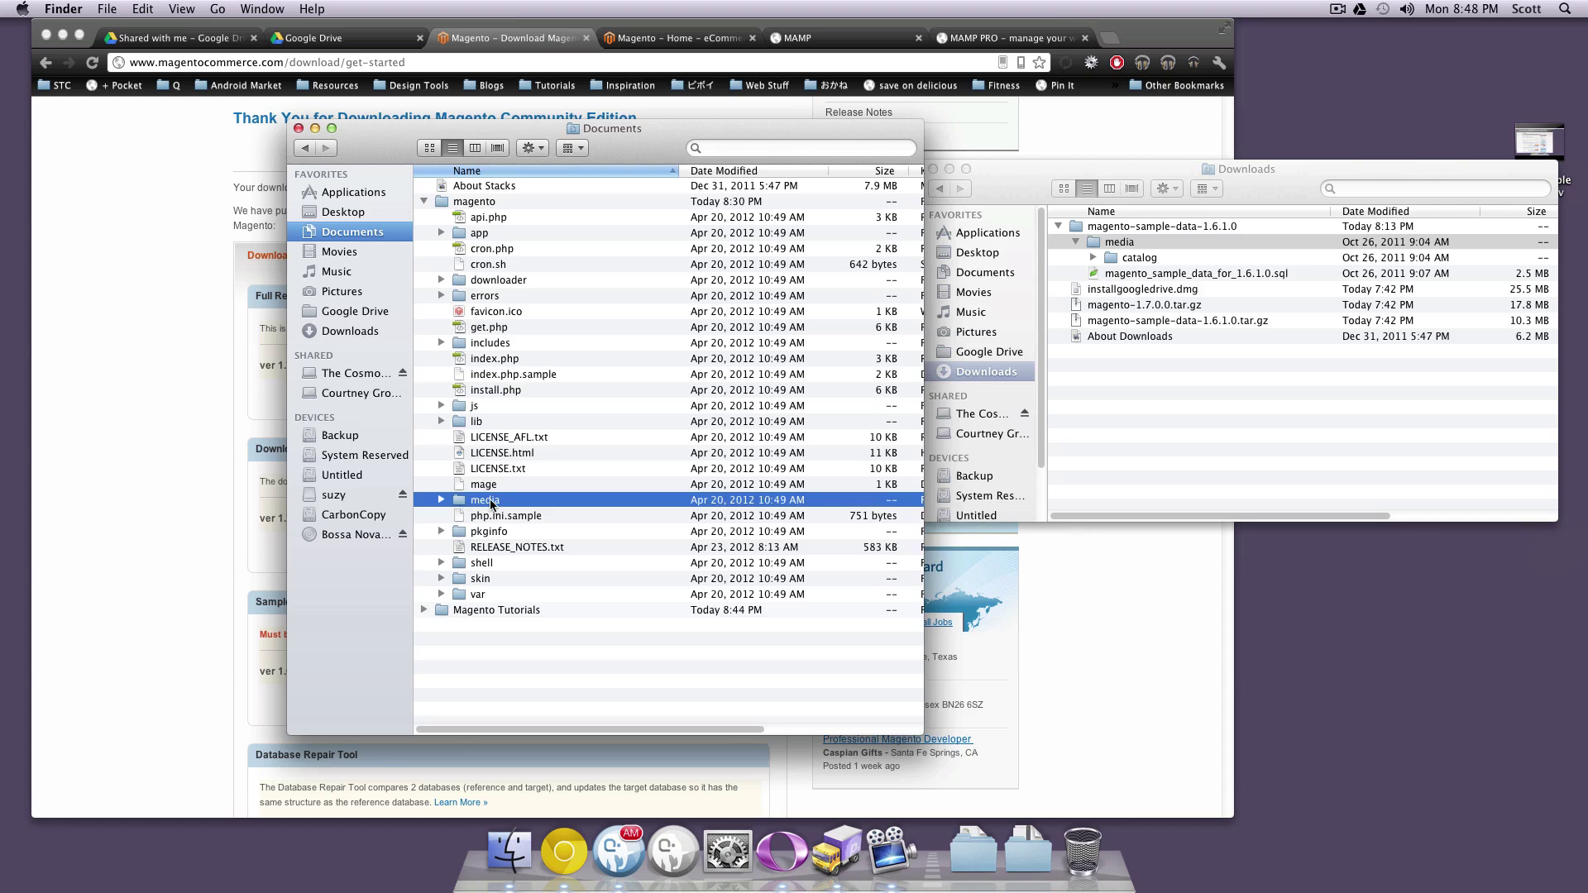
{"action": "left_click", "coordinate": [442, 500]}
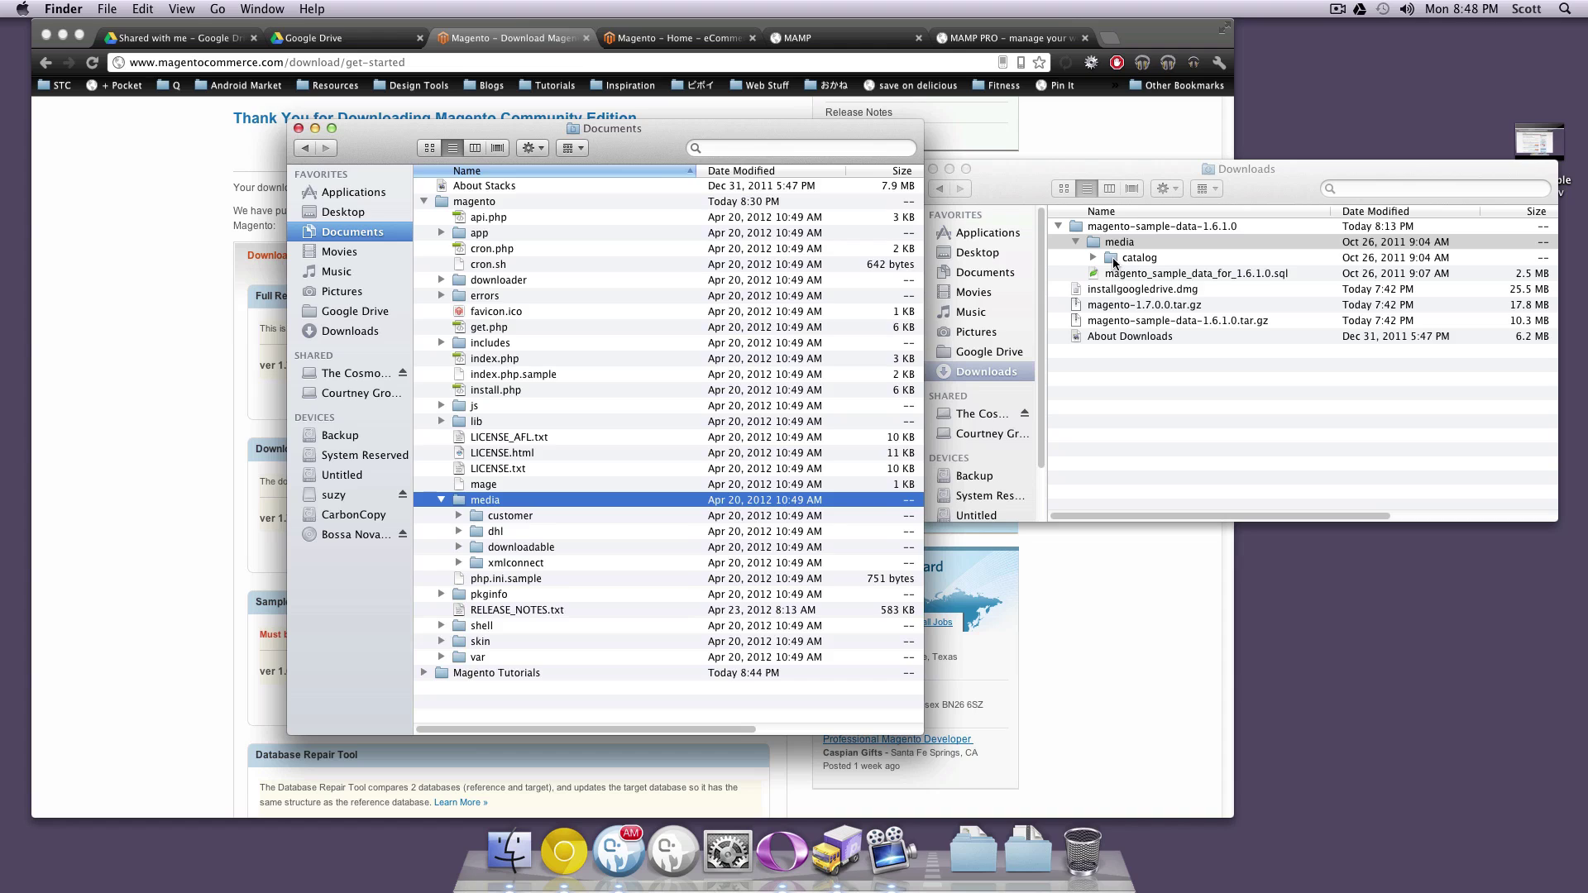
{"action": "left_click_drag", "start_coordinate": [1135, 257], "coordinate": [490, 506]}
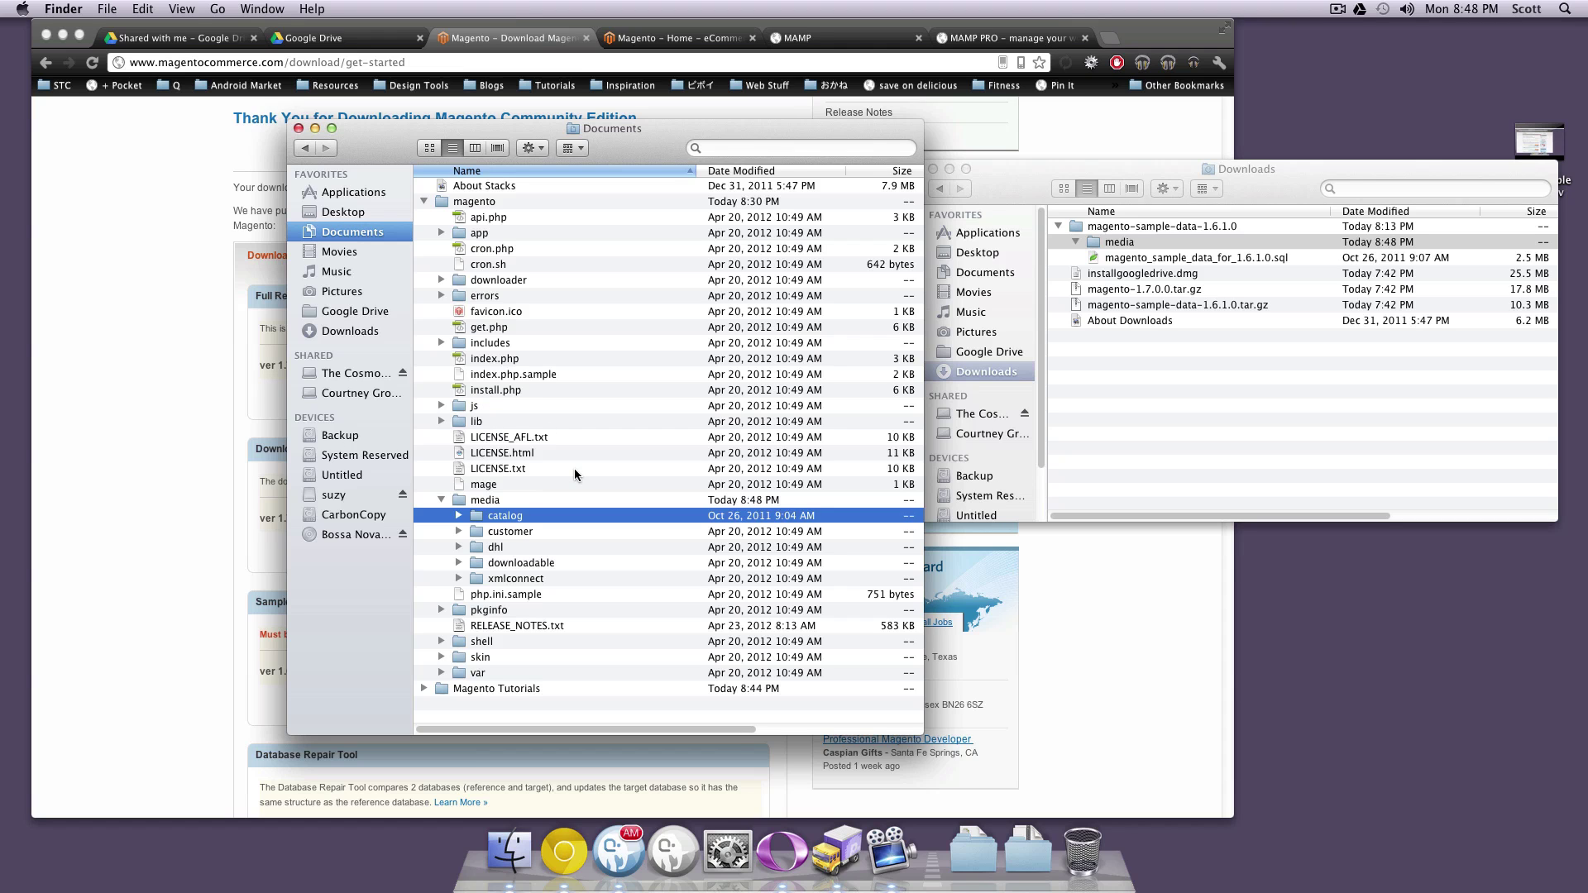
{"action": "left_click_drag", "start_coordinate": [639, 157], "coordinate": [1291, 171]}
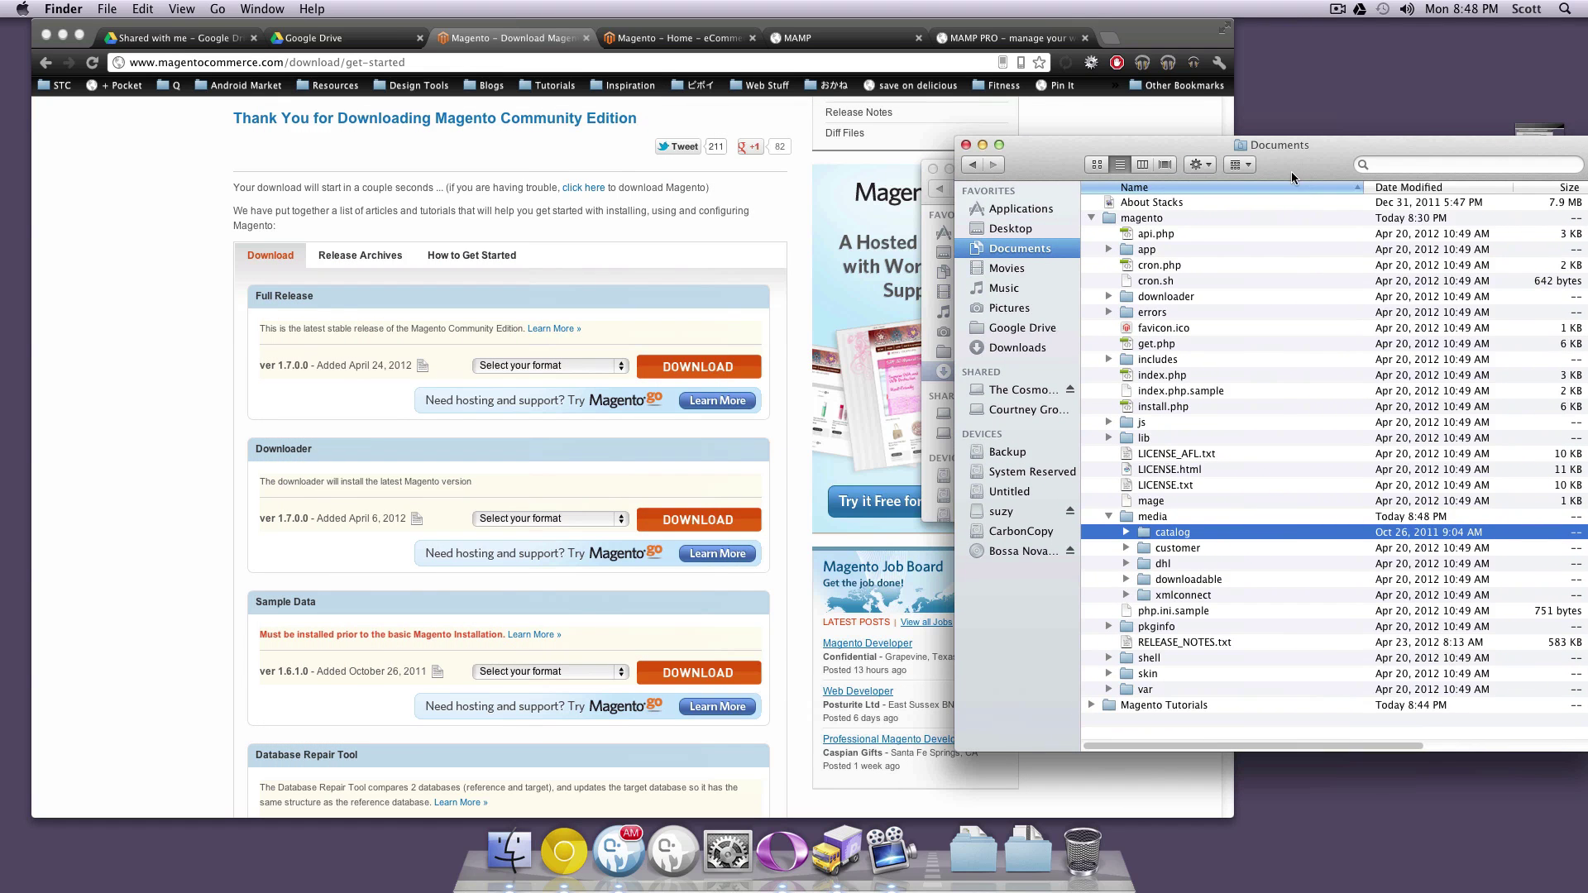
Reload the local magento.levelup:8888 site in Chrome to launch the installer
{"action": "left_click", "coordinate": [579, 237]}
{"action": "left_click", "coordinate": [914, 38]}
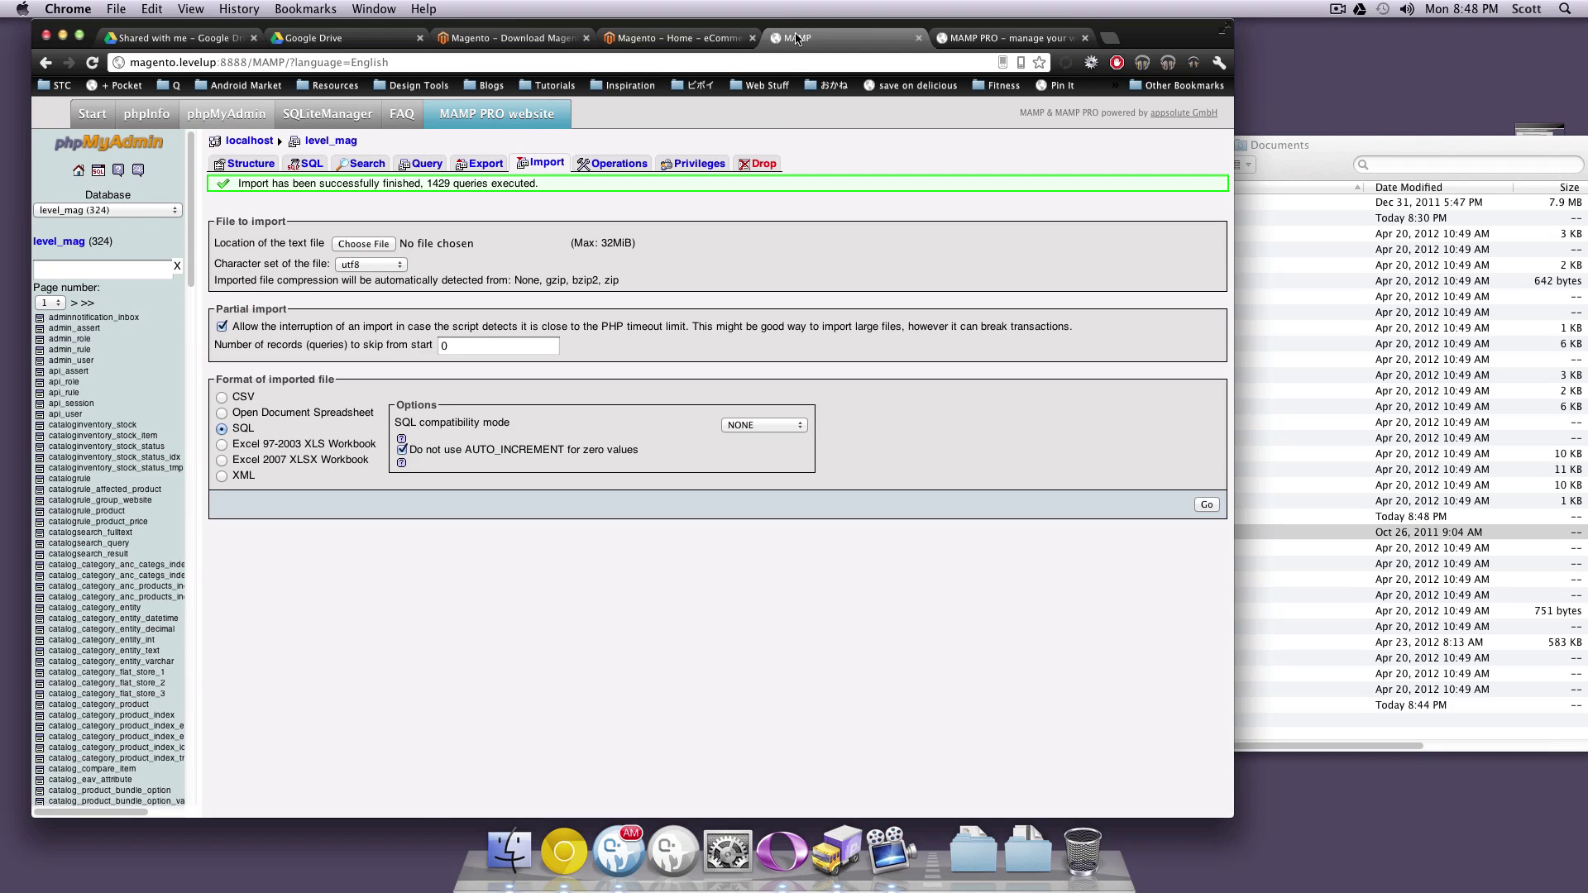
{"action": "left_click", "coordinate": [925, 38]}
{"action": "key", "text": "super+r"}
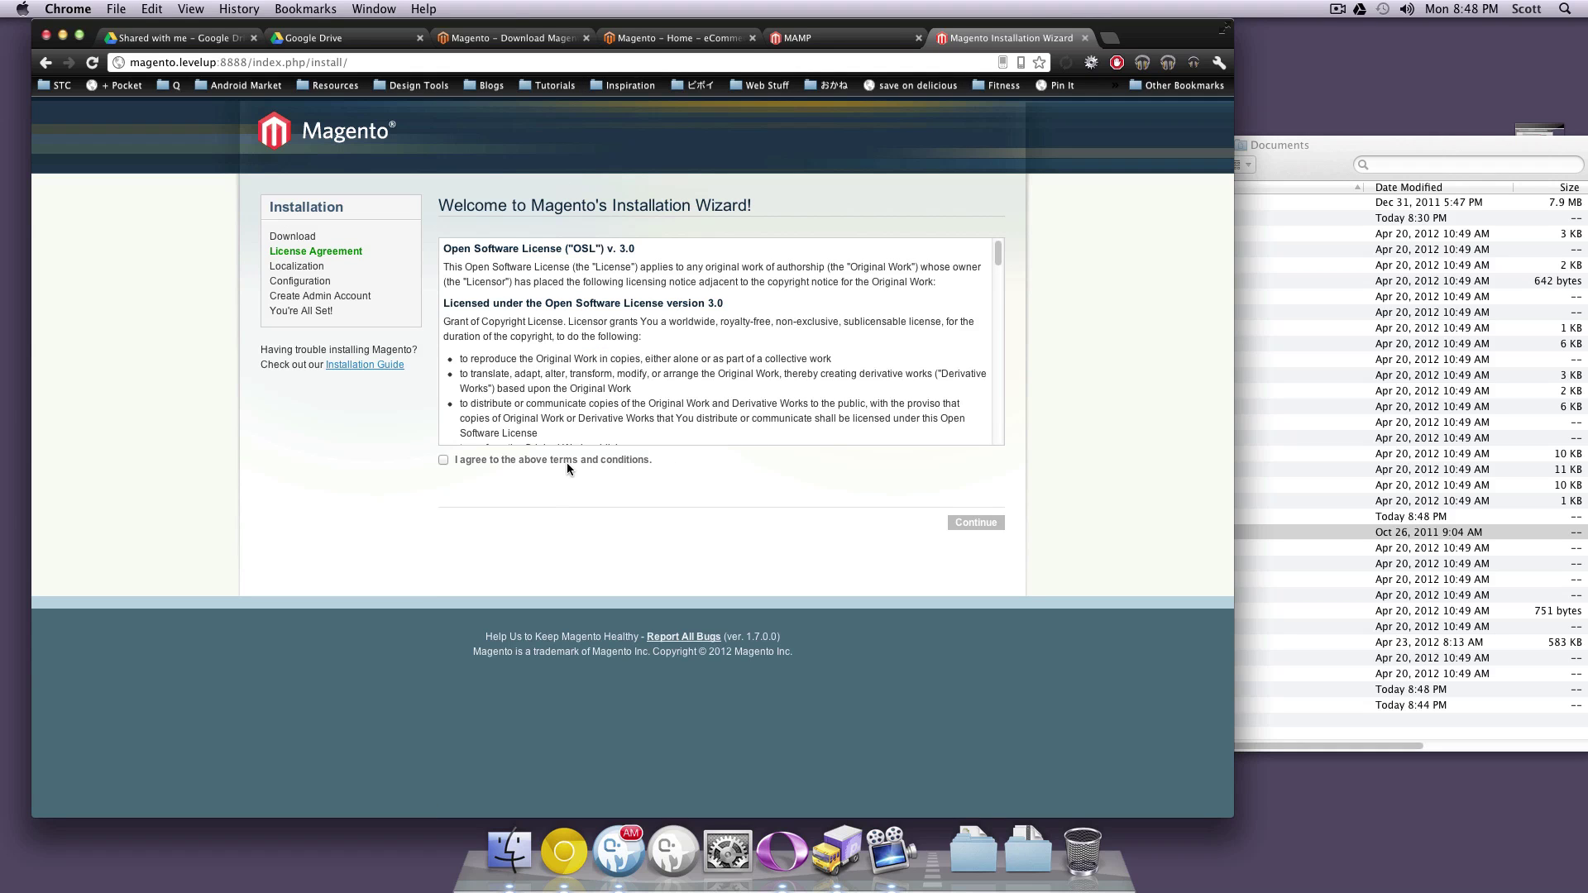
Agree to the license and continue, then return to the installer's start and switch to Transmit
{"action": "left_click", "coordinate": [443, 459]}
{"action": "left_click", "coordinate": [982, 528]}
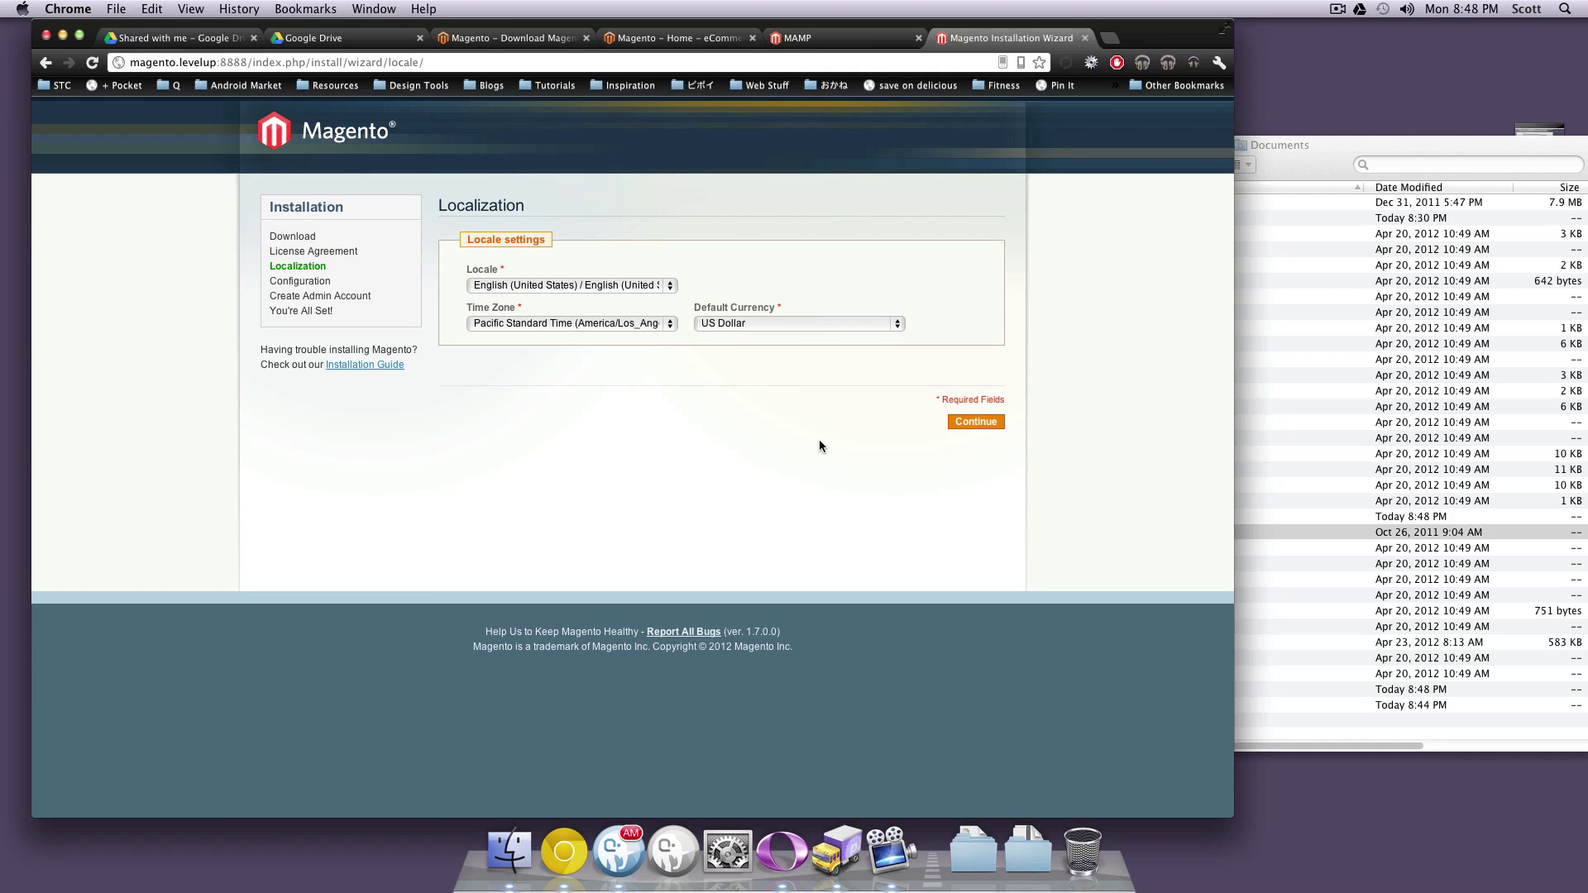
{"action": "left_click", "coordinate": [347, 131]}
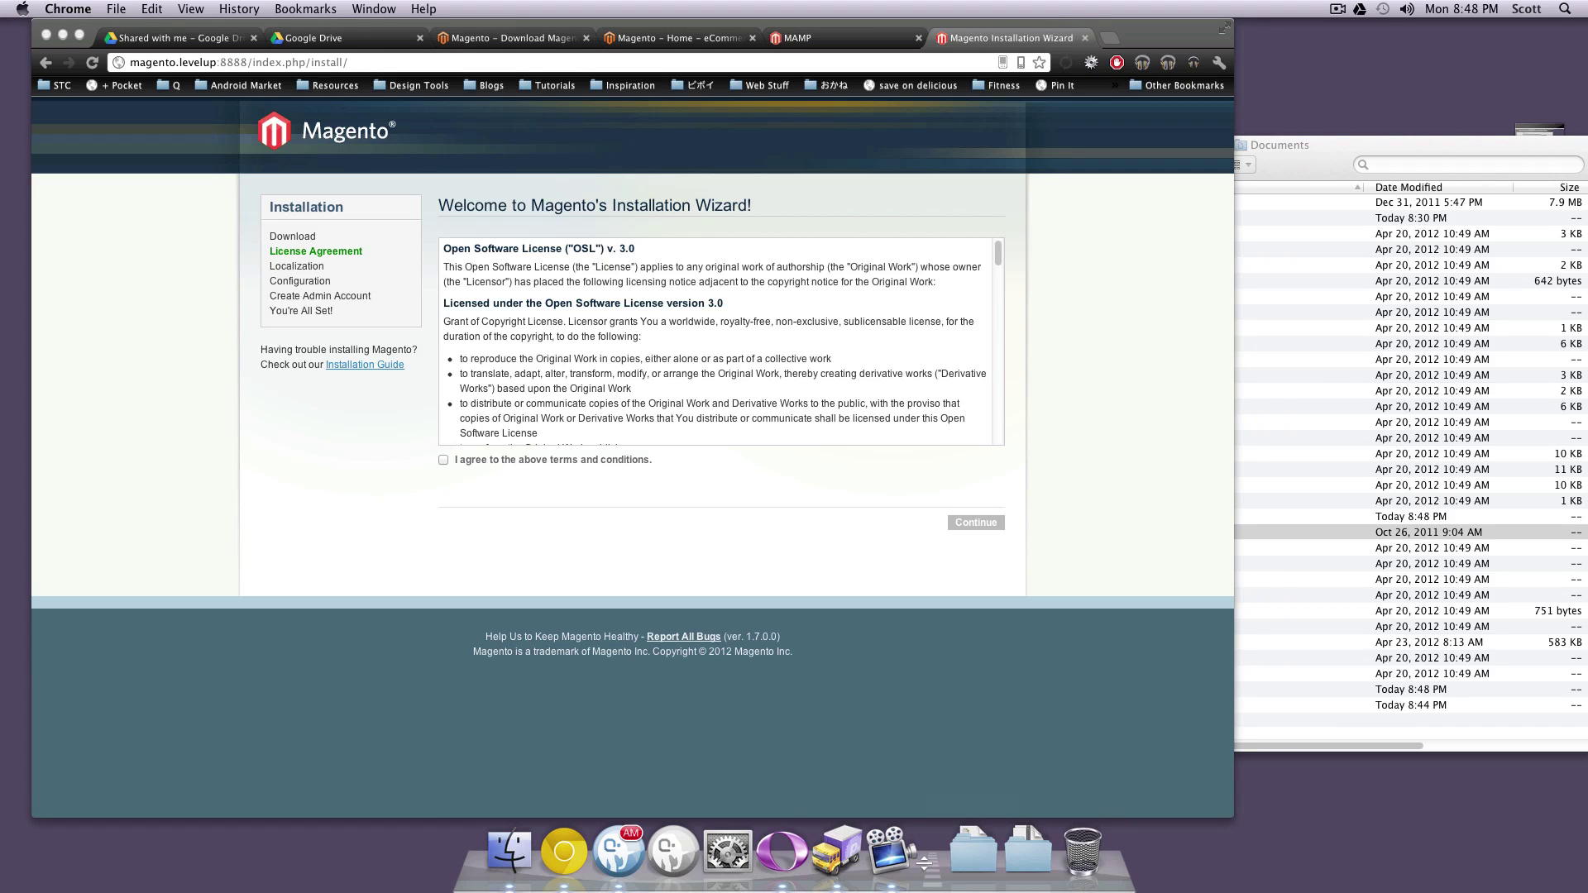
{"action": "left_click", "coordinate": [837, 850]}
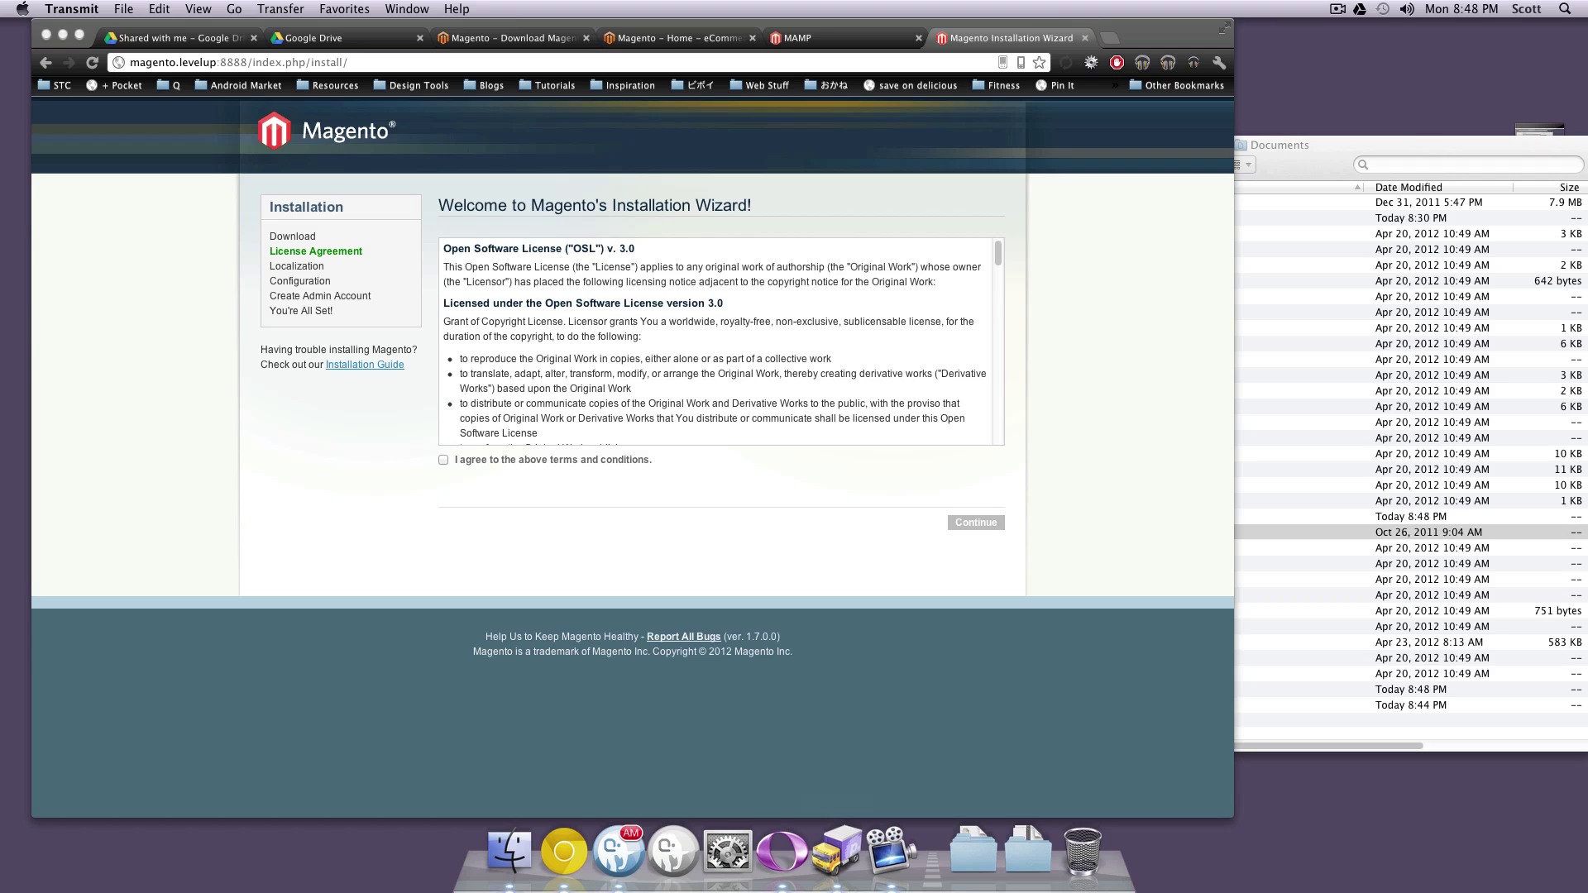
Move Transmit aside and open the var folder's Get Info panel showing 775 permissions
{"action": "left_click_drag", "start_coordinate": [1587, 218], "coordinate": [572, 218]}
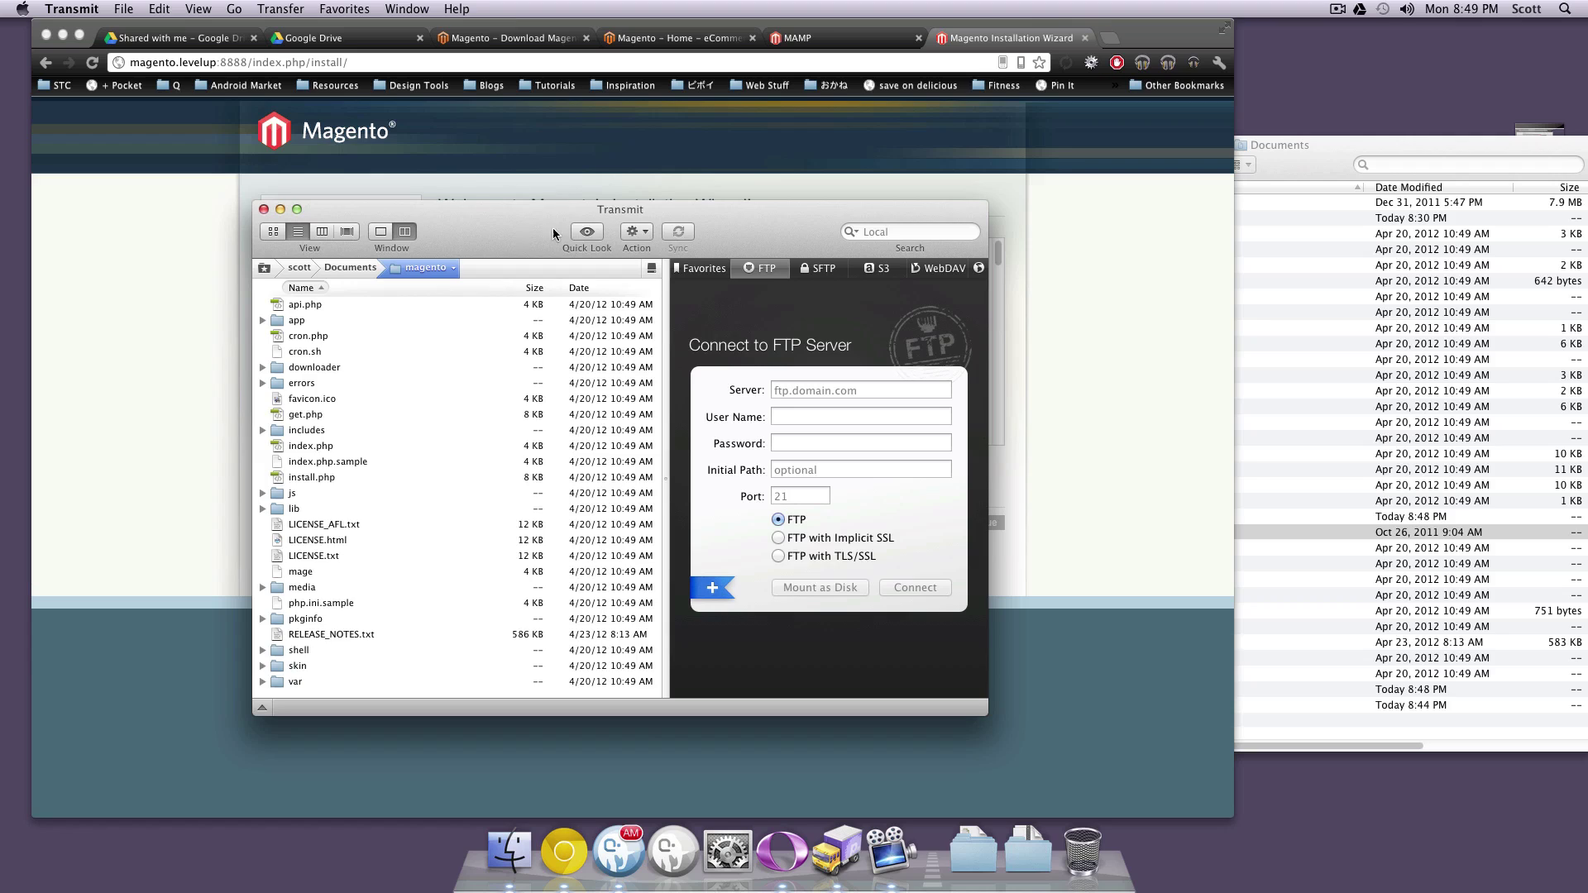
{"action": "left_click_drag", "start_coordinate": [553, 227], "coordinate": [807, 214]}
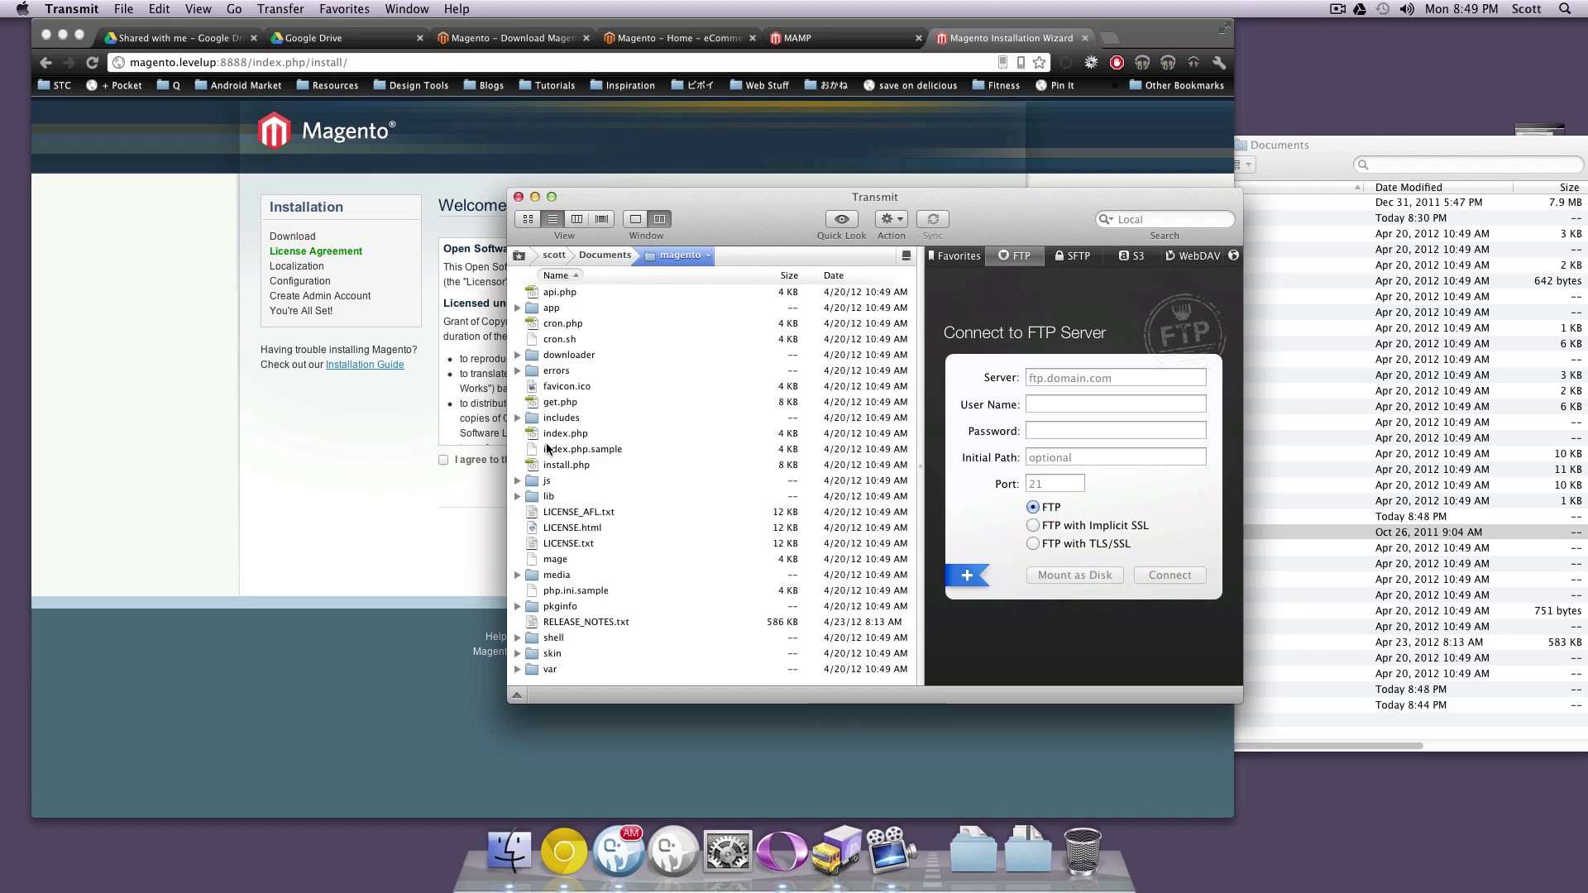
{"action": "left_click", "coordinate": [550, 670]}
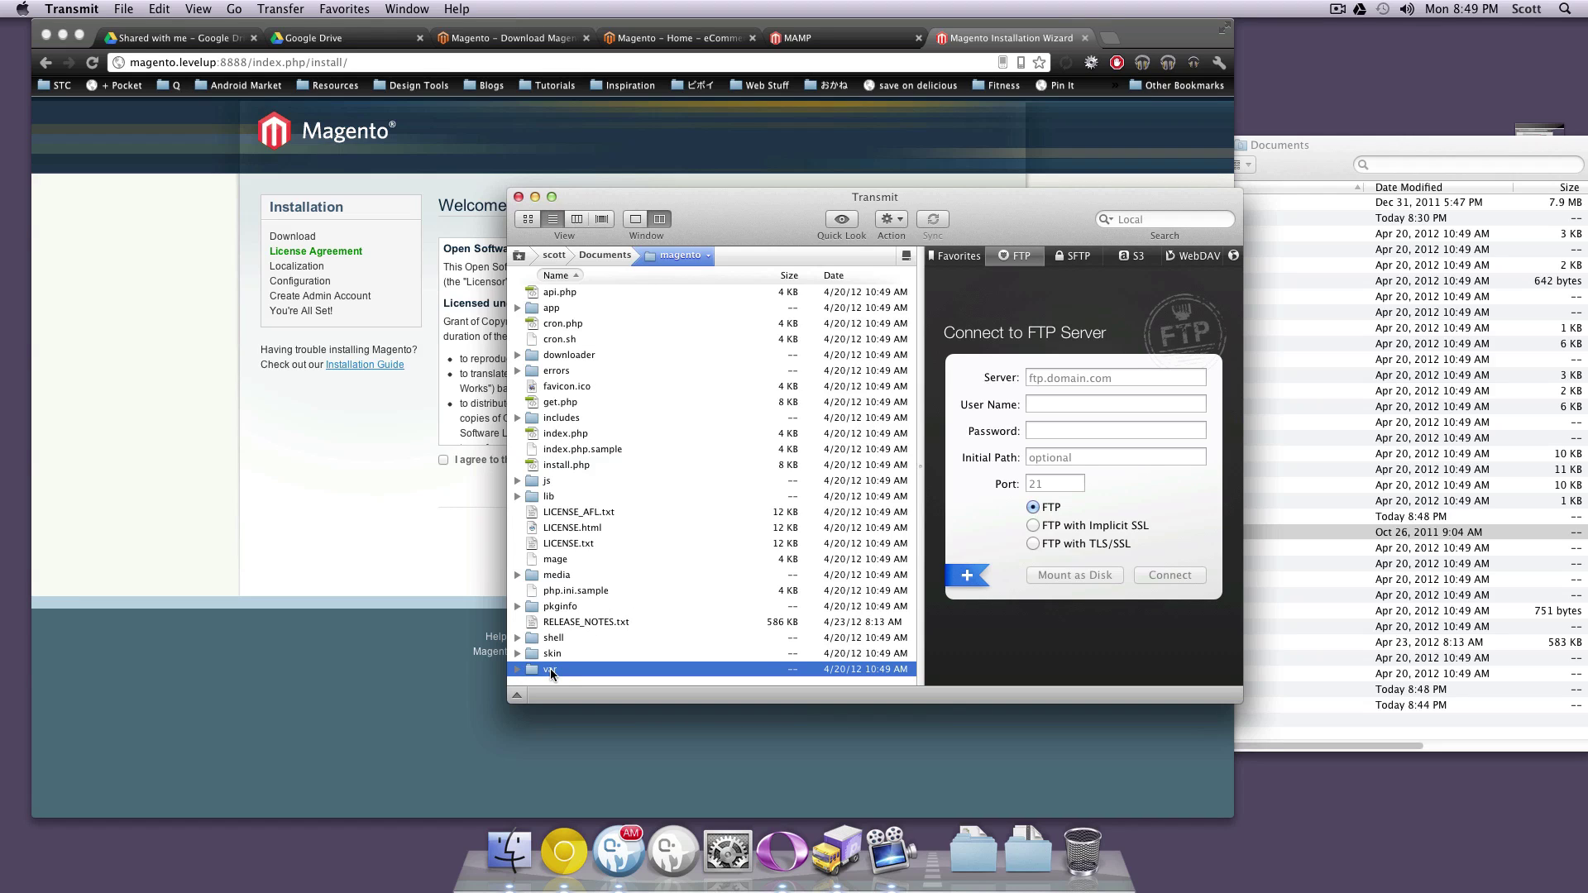
{"action": "key", "text": "super+i"}
Give the var folder group and world write (777), authorizing with the admin password
{"action": "left_click", "coordinate": [547, 360]}
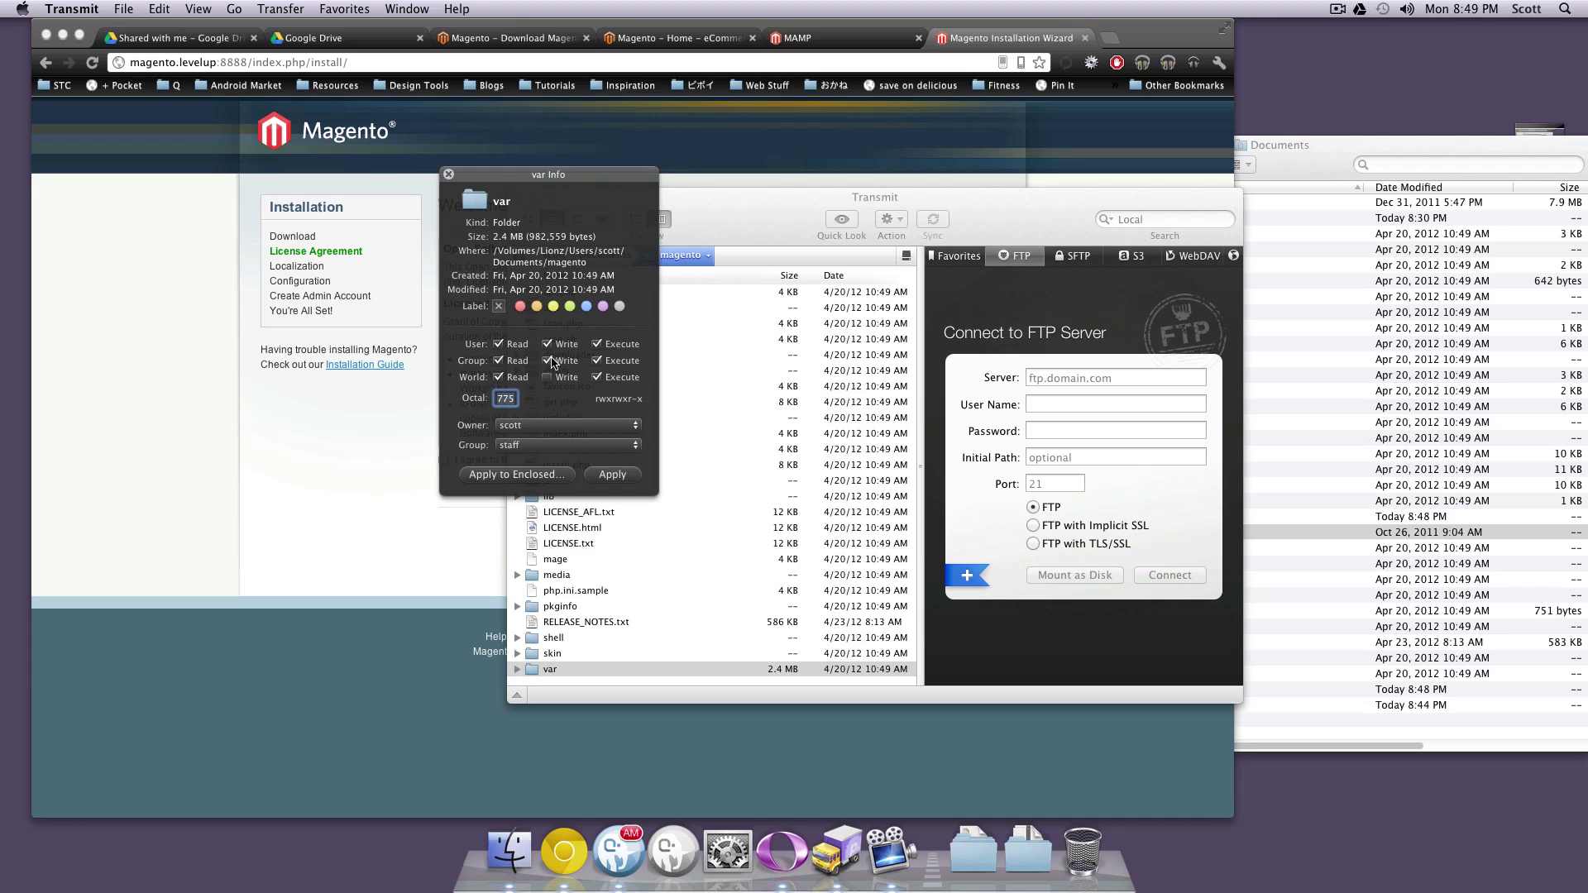
{"action": "left_click", "coordinate": [547, 378]}
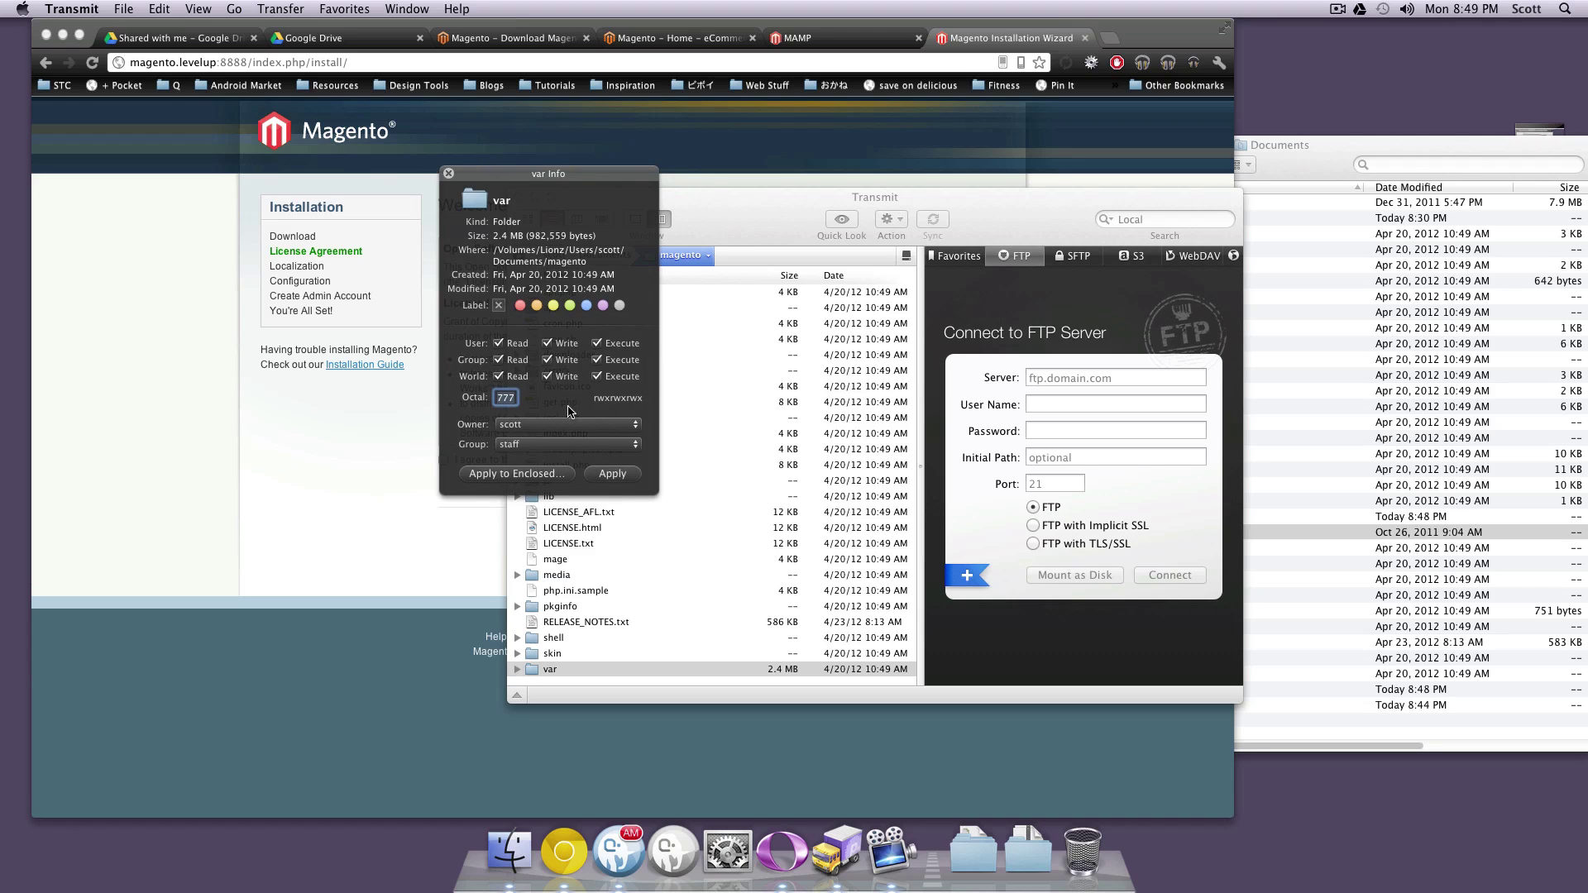
{"action": "left_click", "coordinate": [612, 474]}
{"action": "type", "text": "•"}
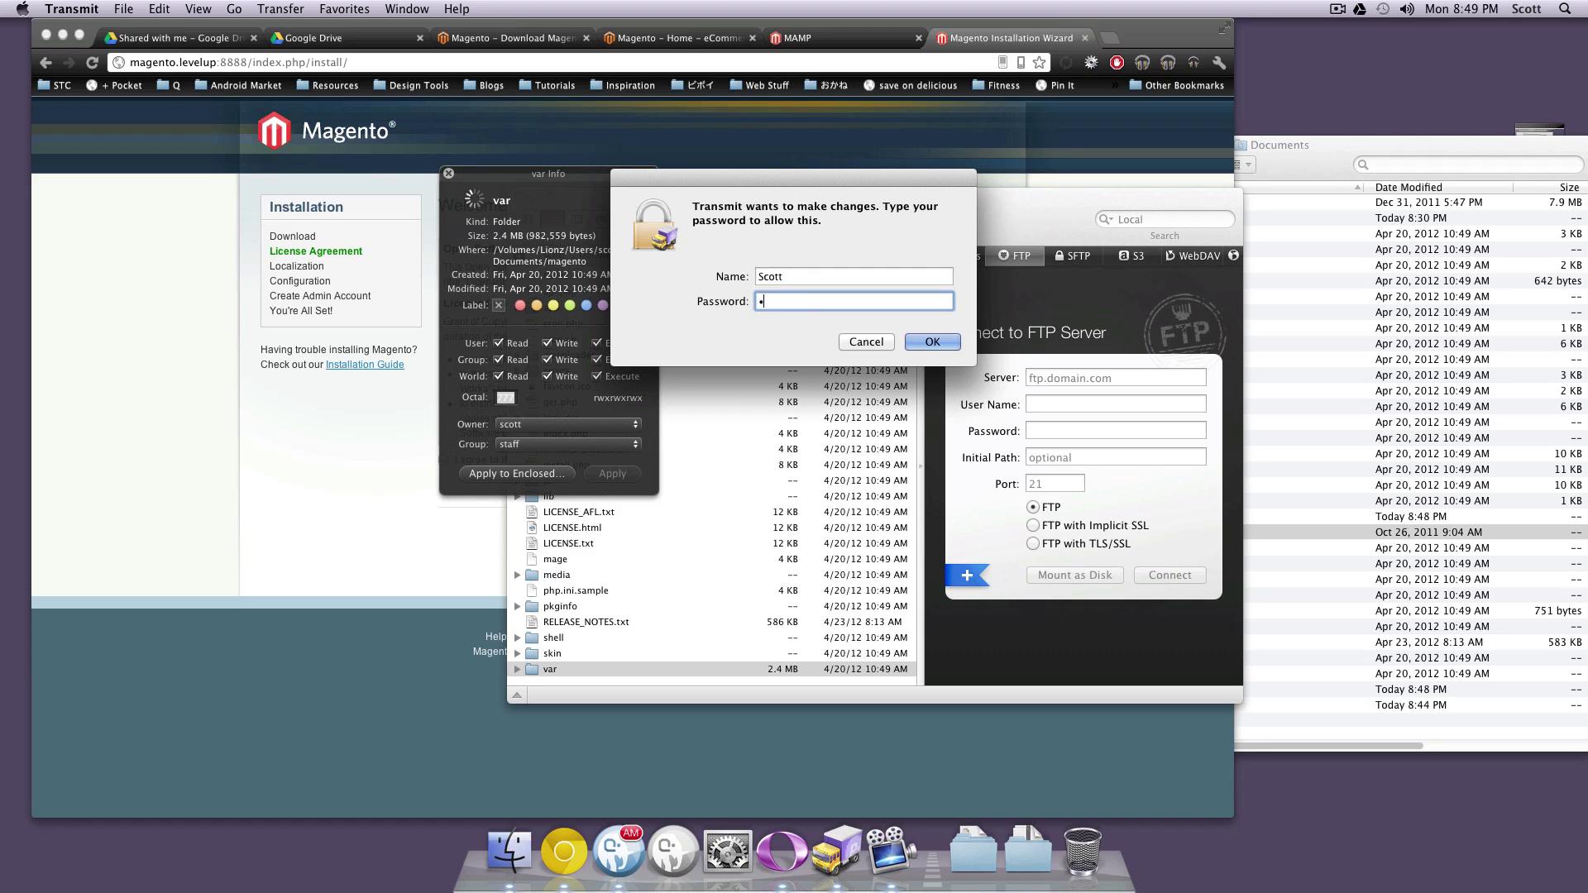
{"action": "type", "text": "••••••"}
{"action": "key", "text": "Return"}
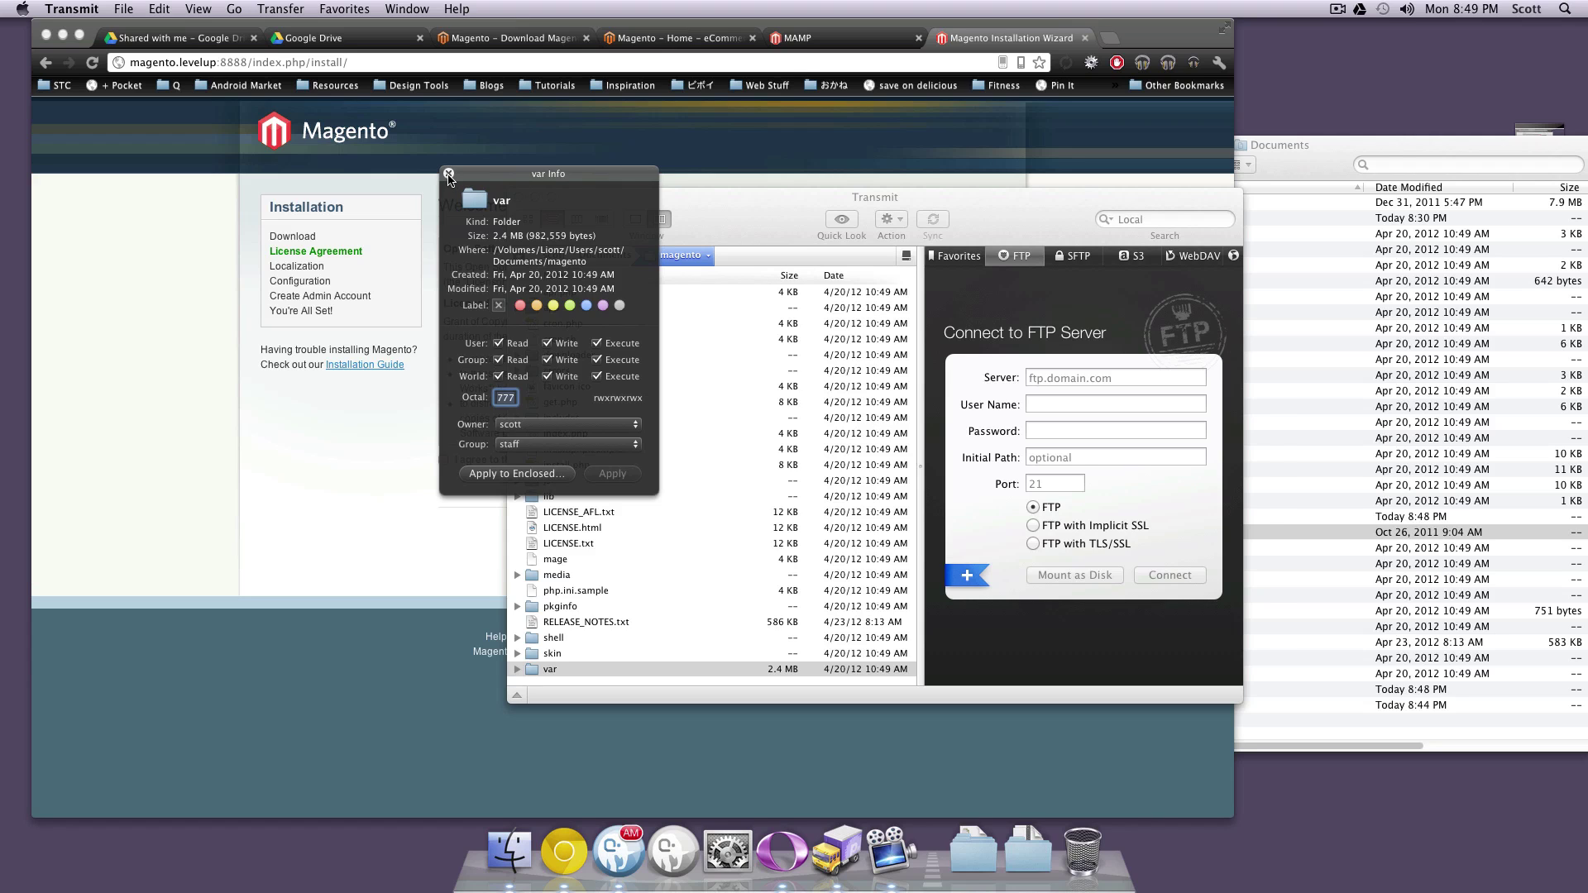
{"action": "left_click", "coordinate": [448, 173]}
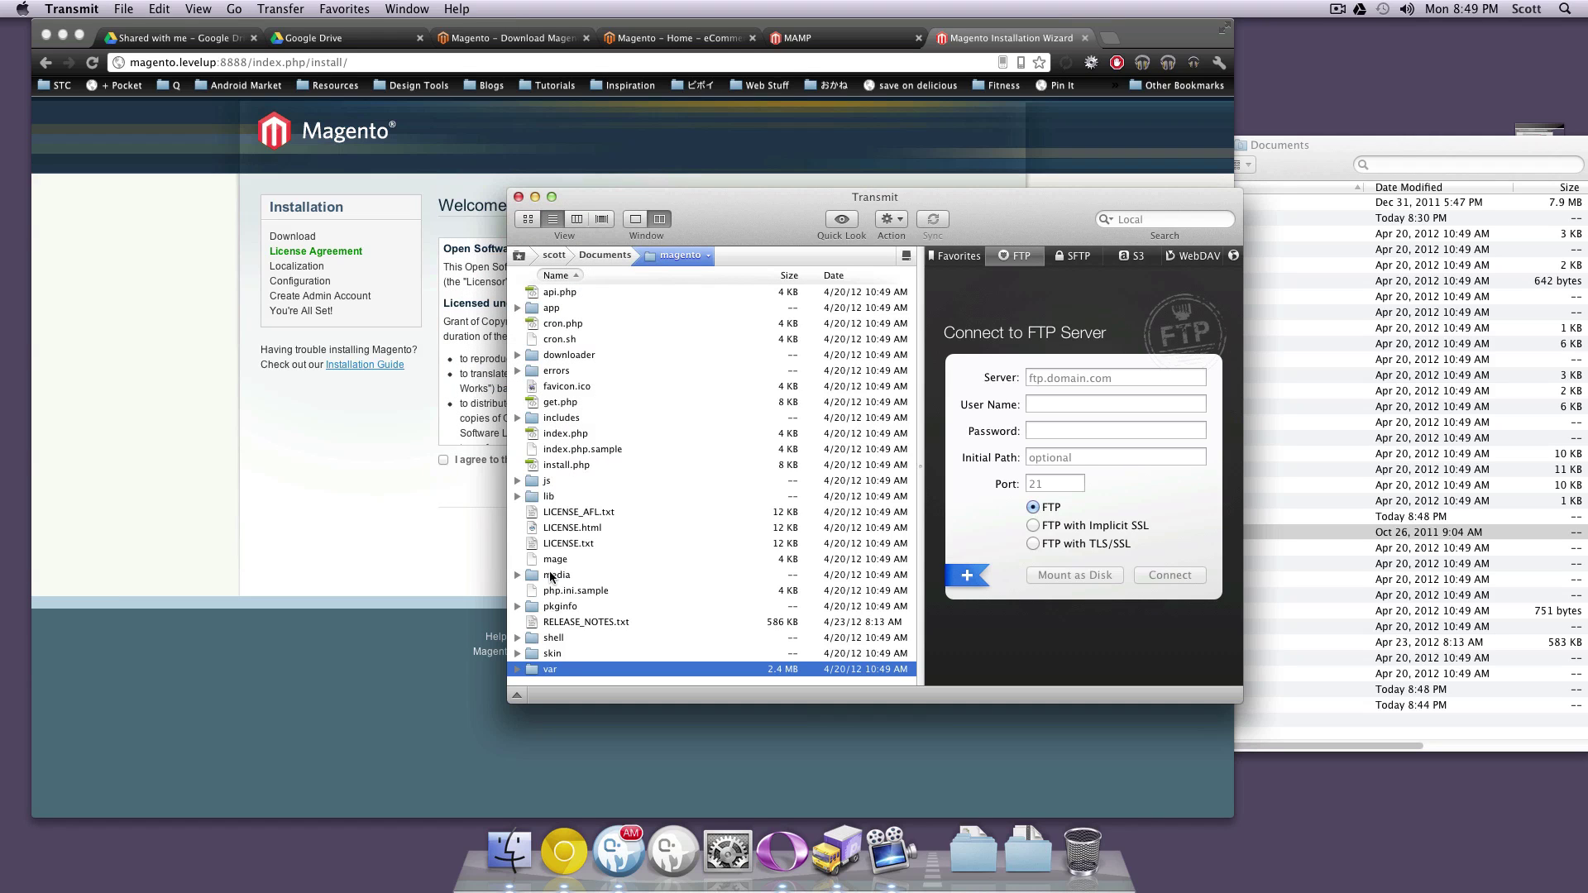
Give the media folder group and world write permissions (777)
{"action": "left_click", "coordinate": [552, 576]}
{"action": "key", "text": "super+i"}
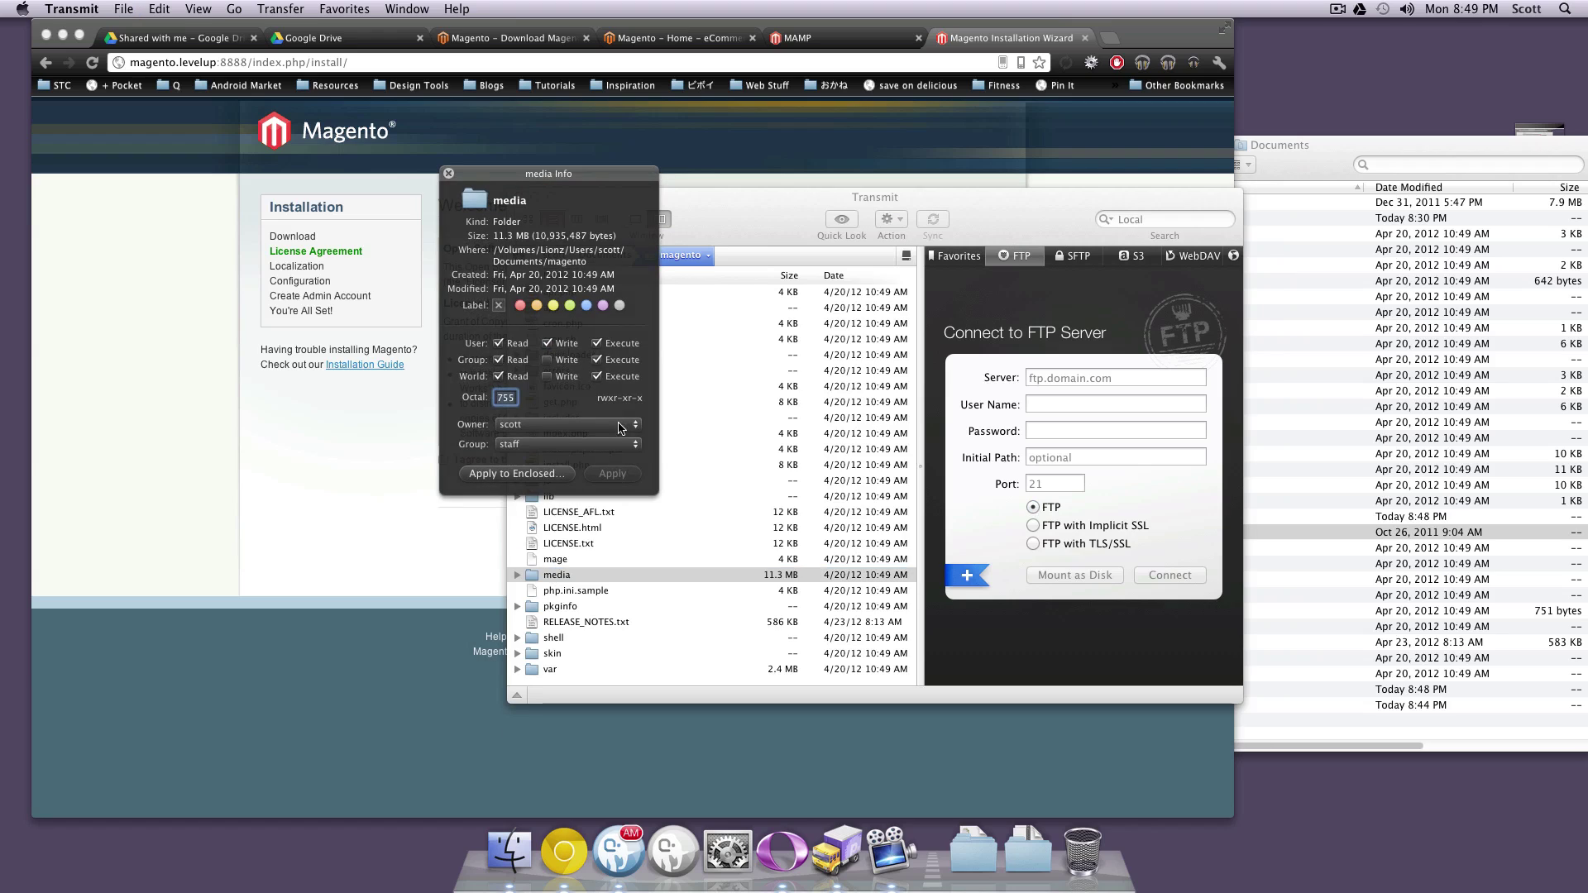
{"action": "left_click", "coordinate": [547, 360]}
{"action": "left_click", "coordinate": [546, 376]}
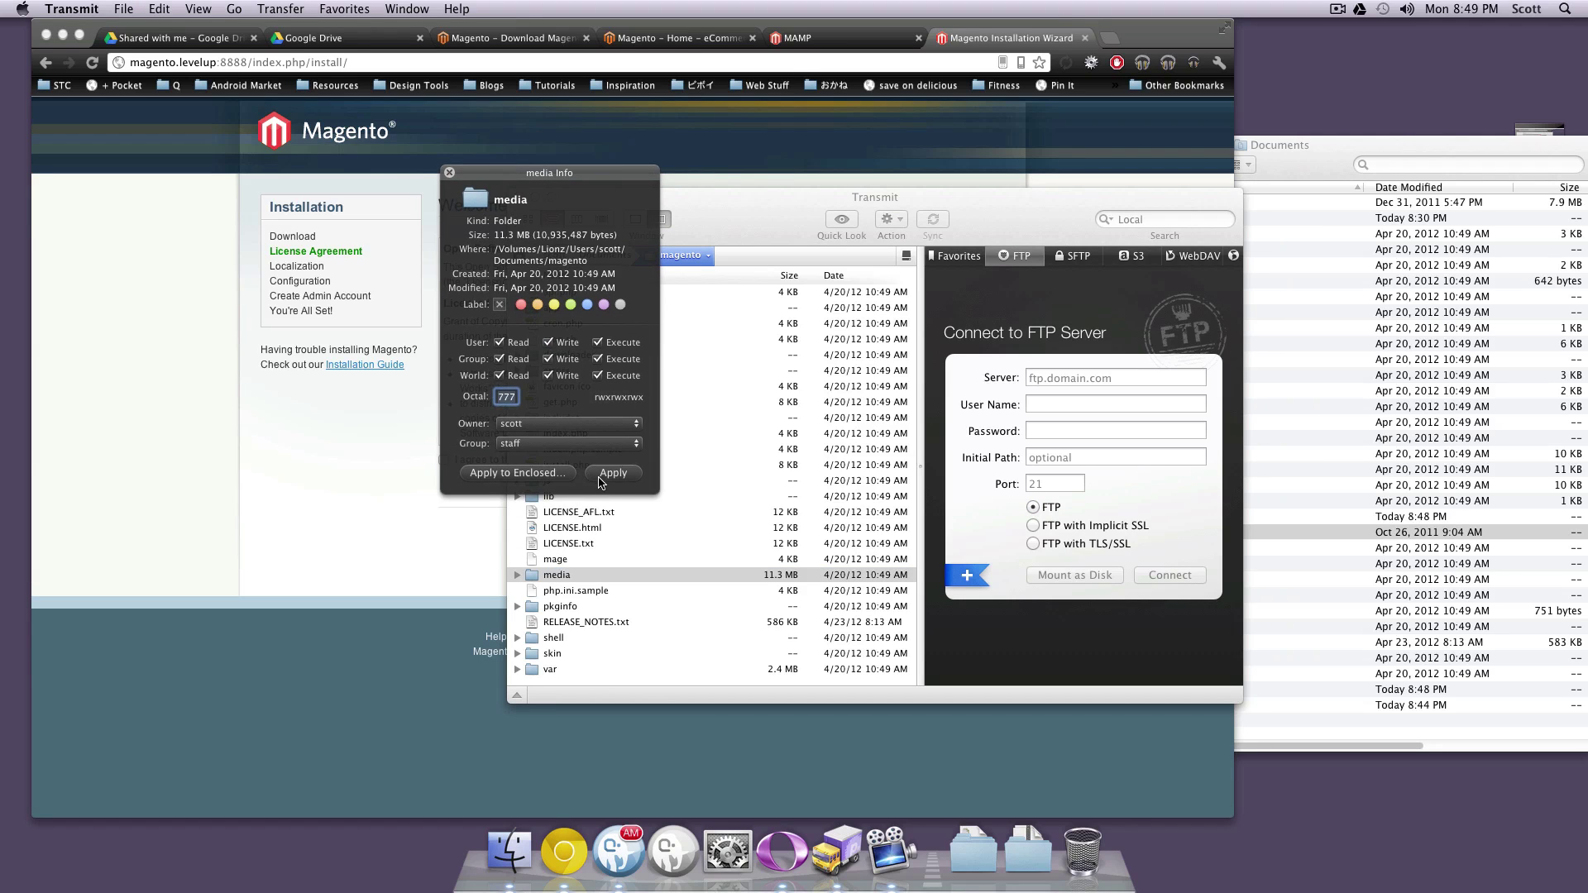
{"action": "left_click", "coordinate": [601, 482]}
{"action": "key", "text": "super+w"}
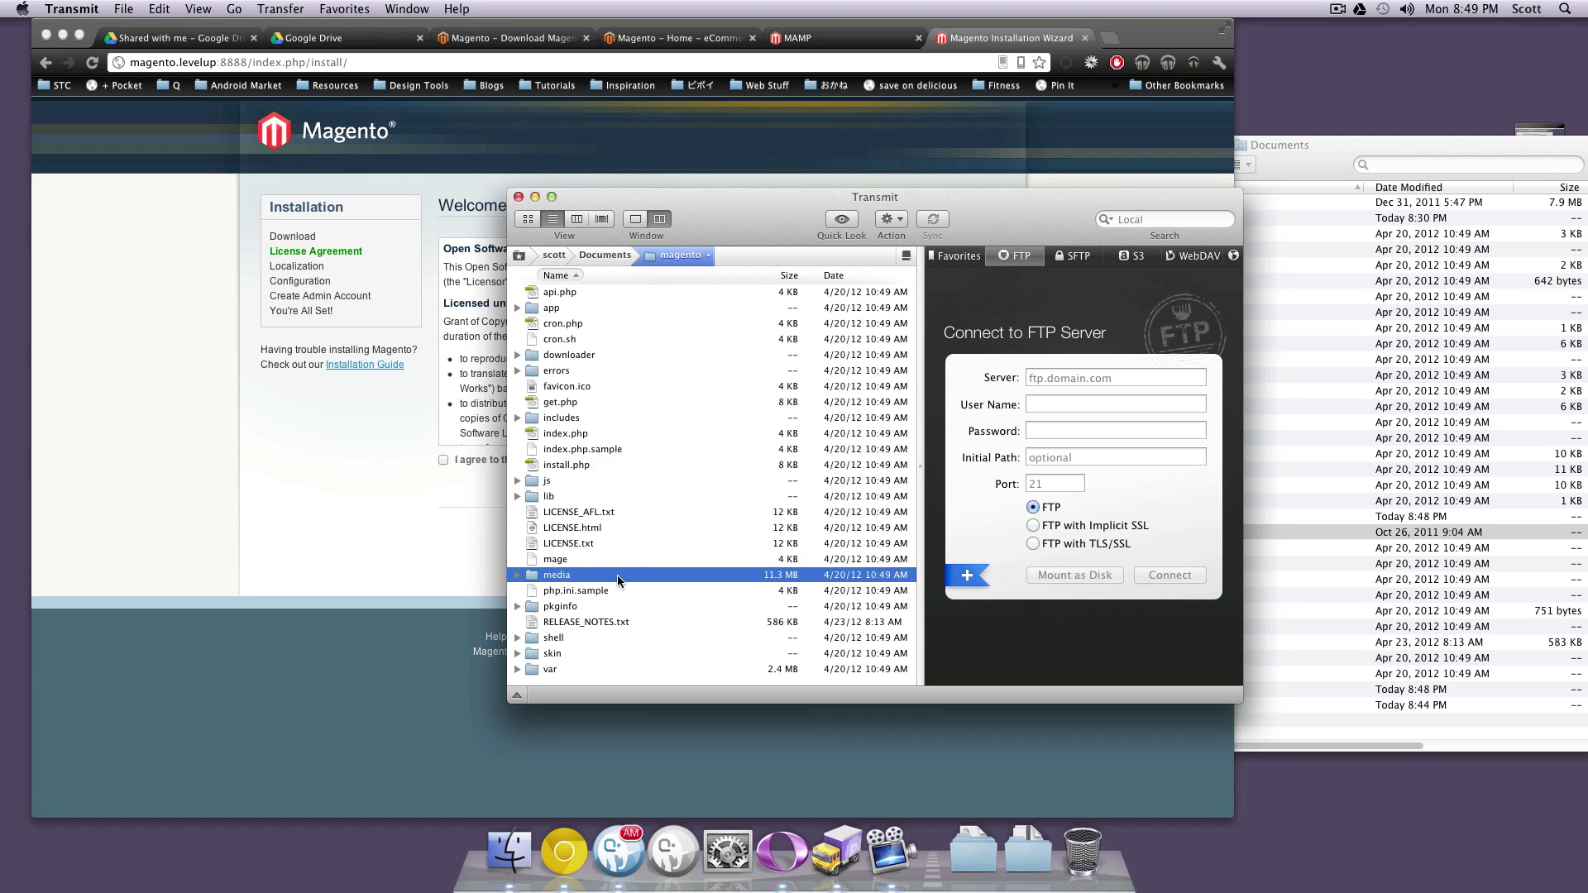
Set app/etc permissions to 777, then hide Transmit to return to the installer
{"action": "left_click", "coordinate": [518, 307]}
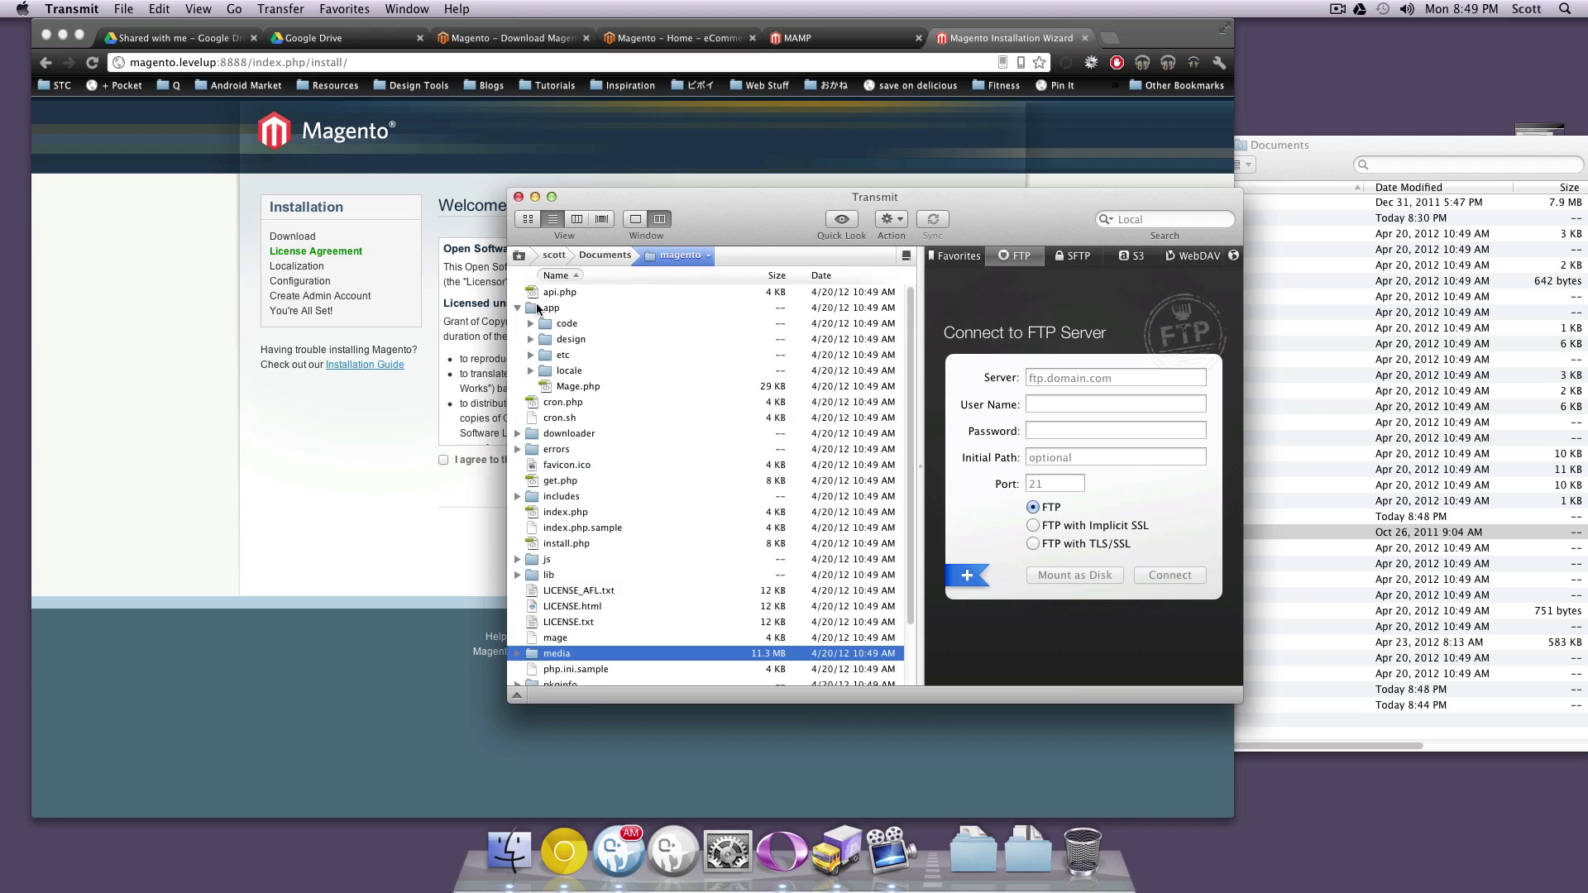
{"action": "left_click", "coordinate": [546, 355]}
{"action": "key", "text": "super+i"}
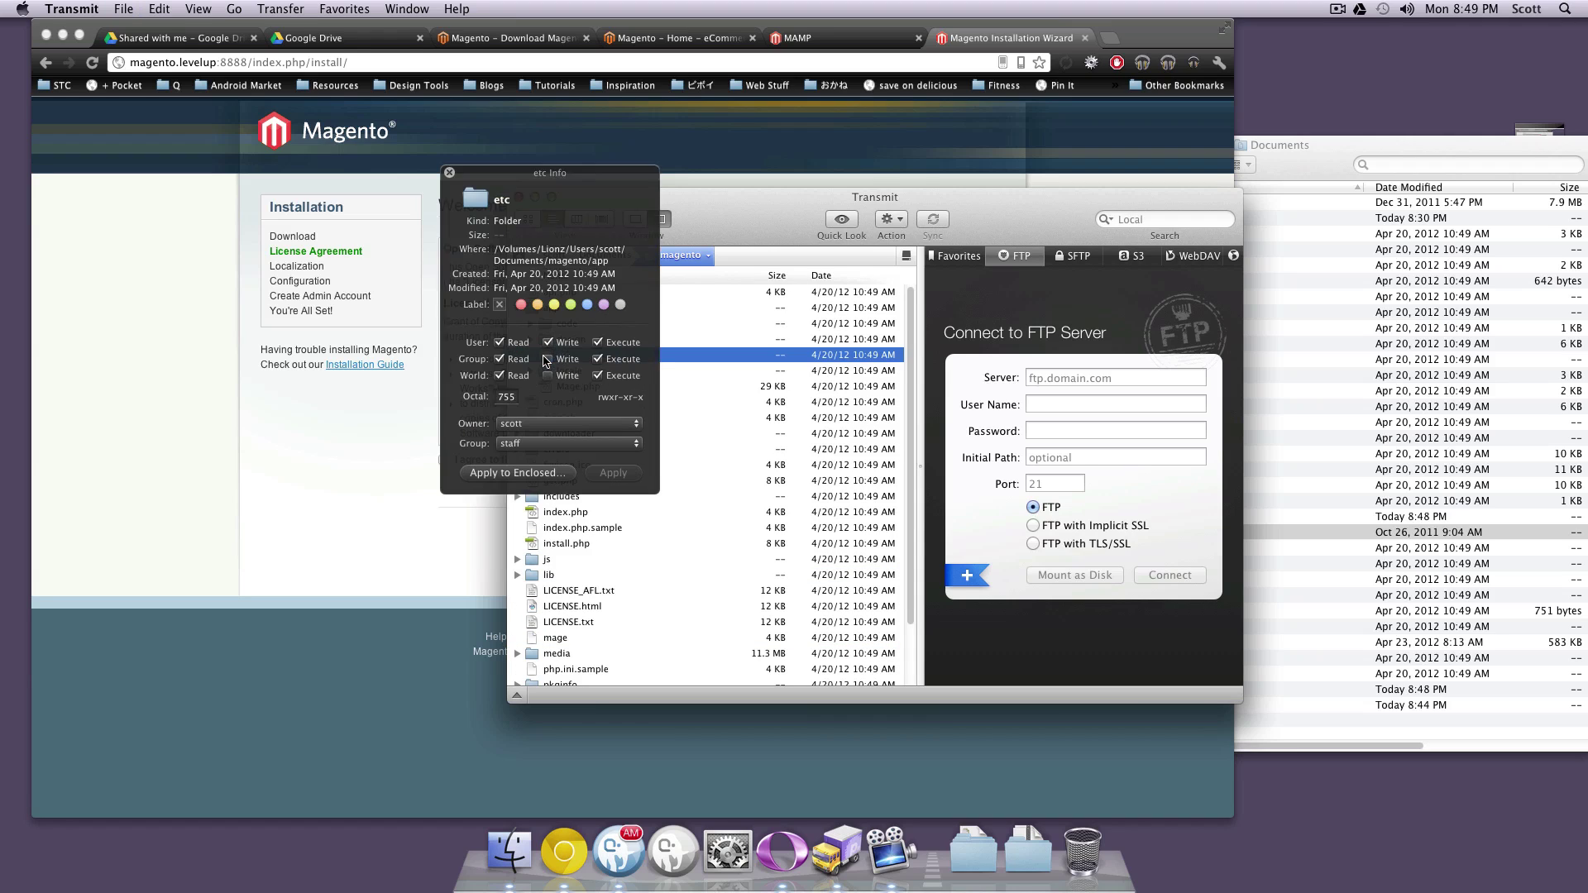
{"action": "type", "text": "777"}
{"action": "left_click", "coordinate": [604, 481]}
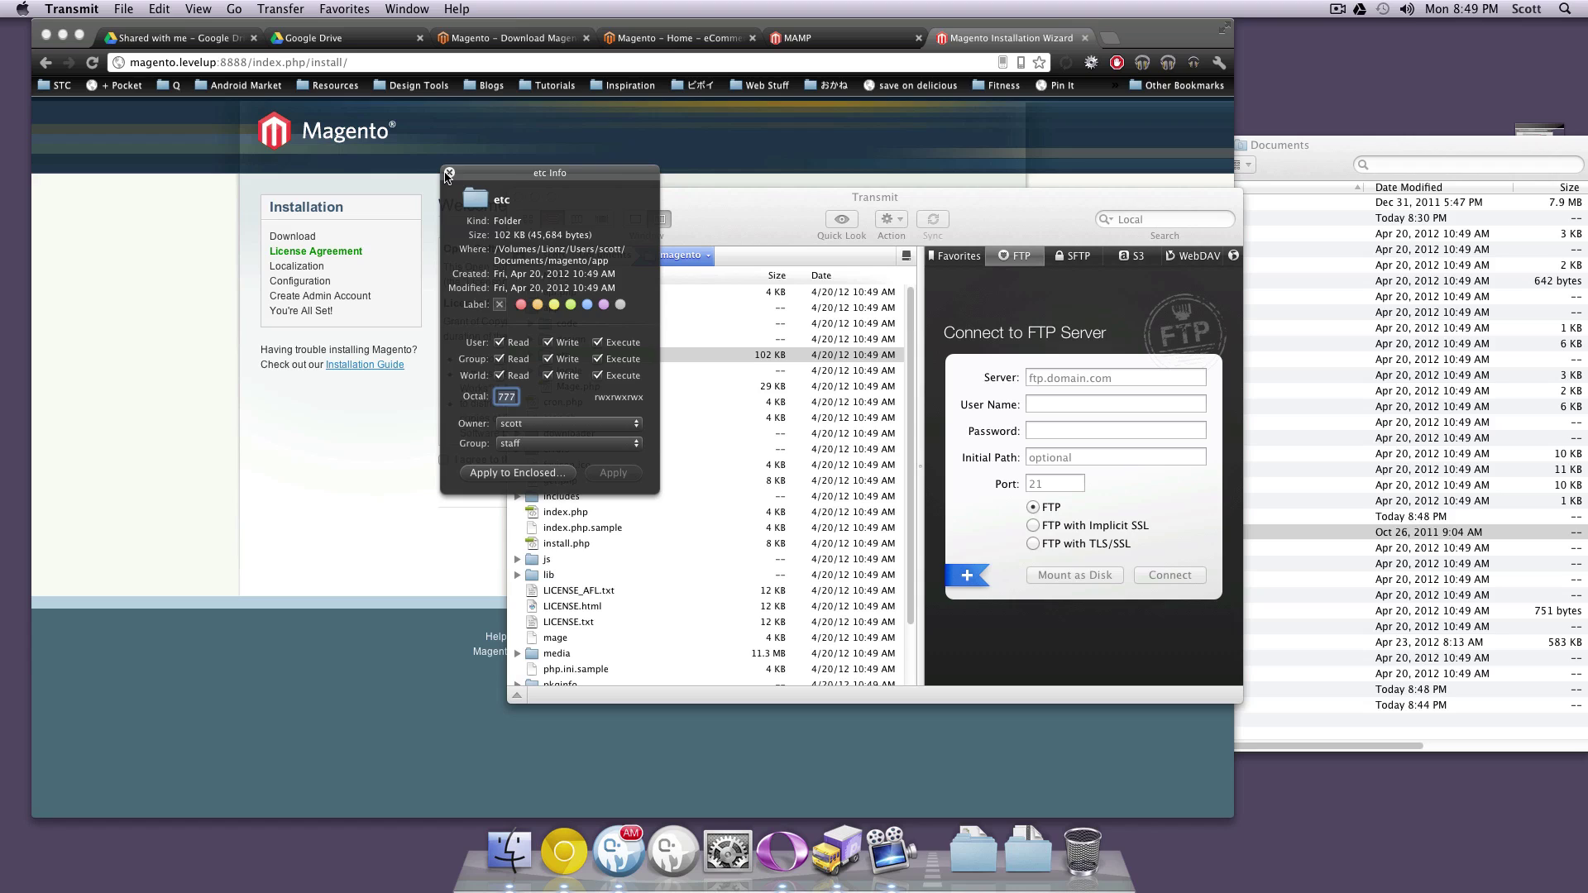
{"action": "left_click", "coordinate": [447, 174]}
{"action": "key", "text": "super+h"}
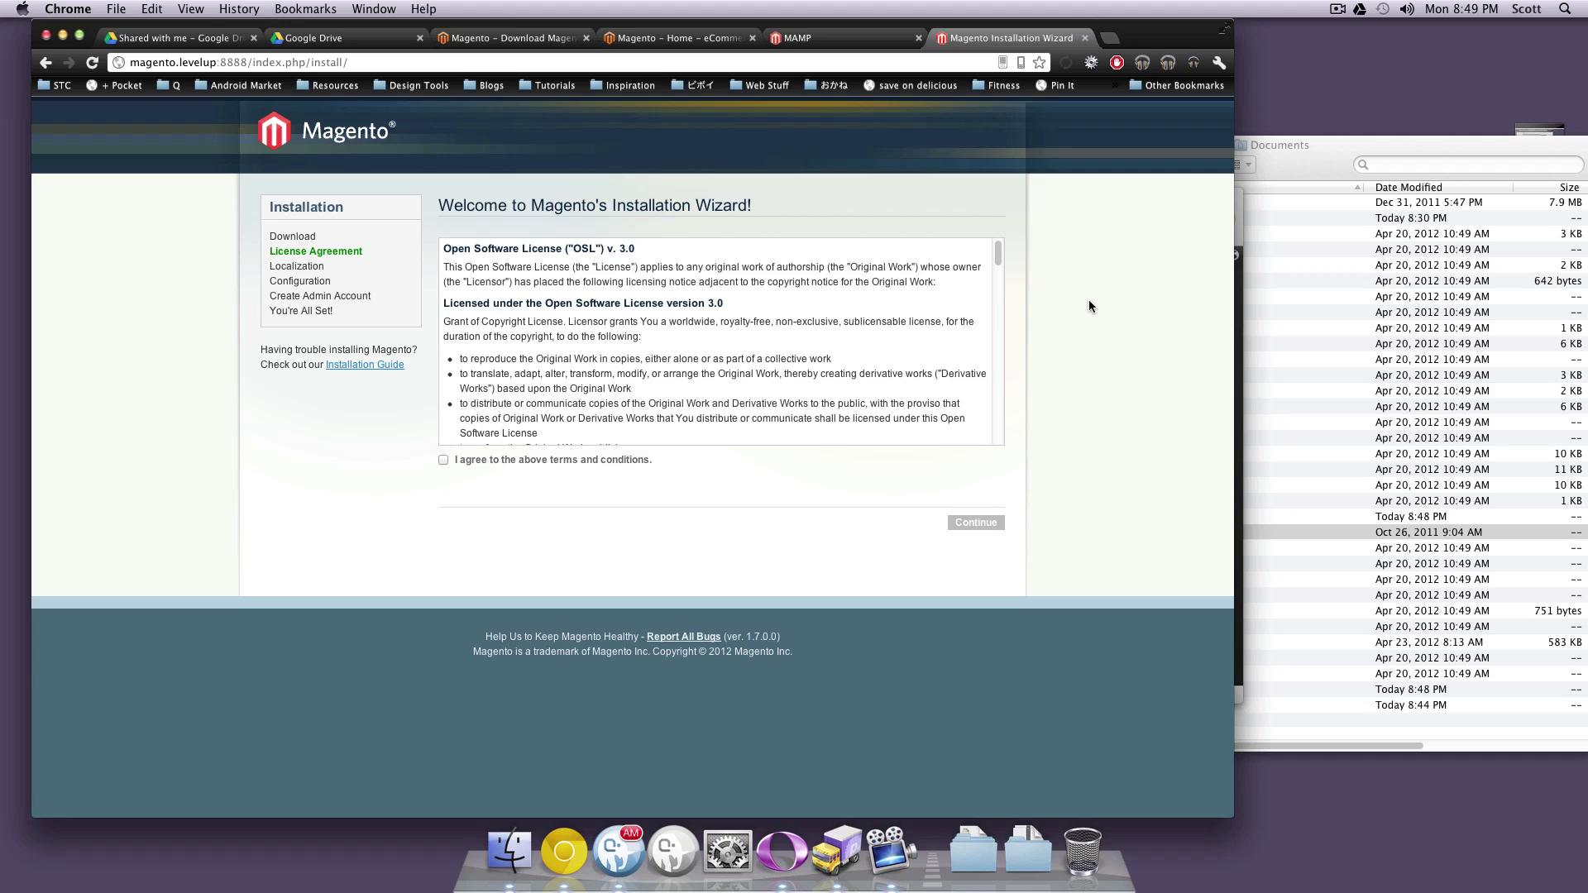
Accept the licence, then choose Eastern Standard Time as time zone and keep US Dollar currency
{"action": "left_click", "coordinate": [503, 456]}
{"action": "left_click", "coordinate": [969, 525]}
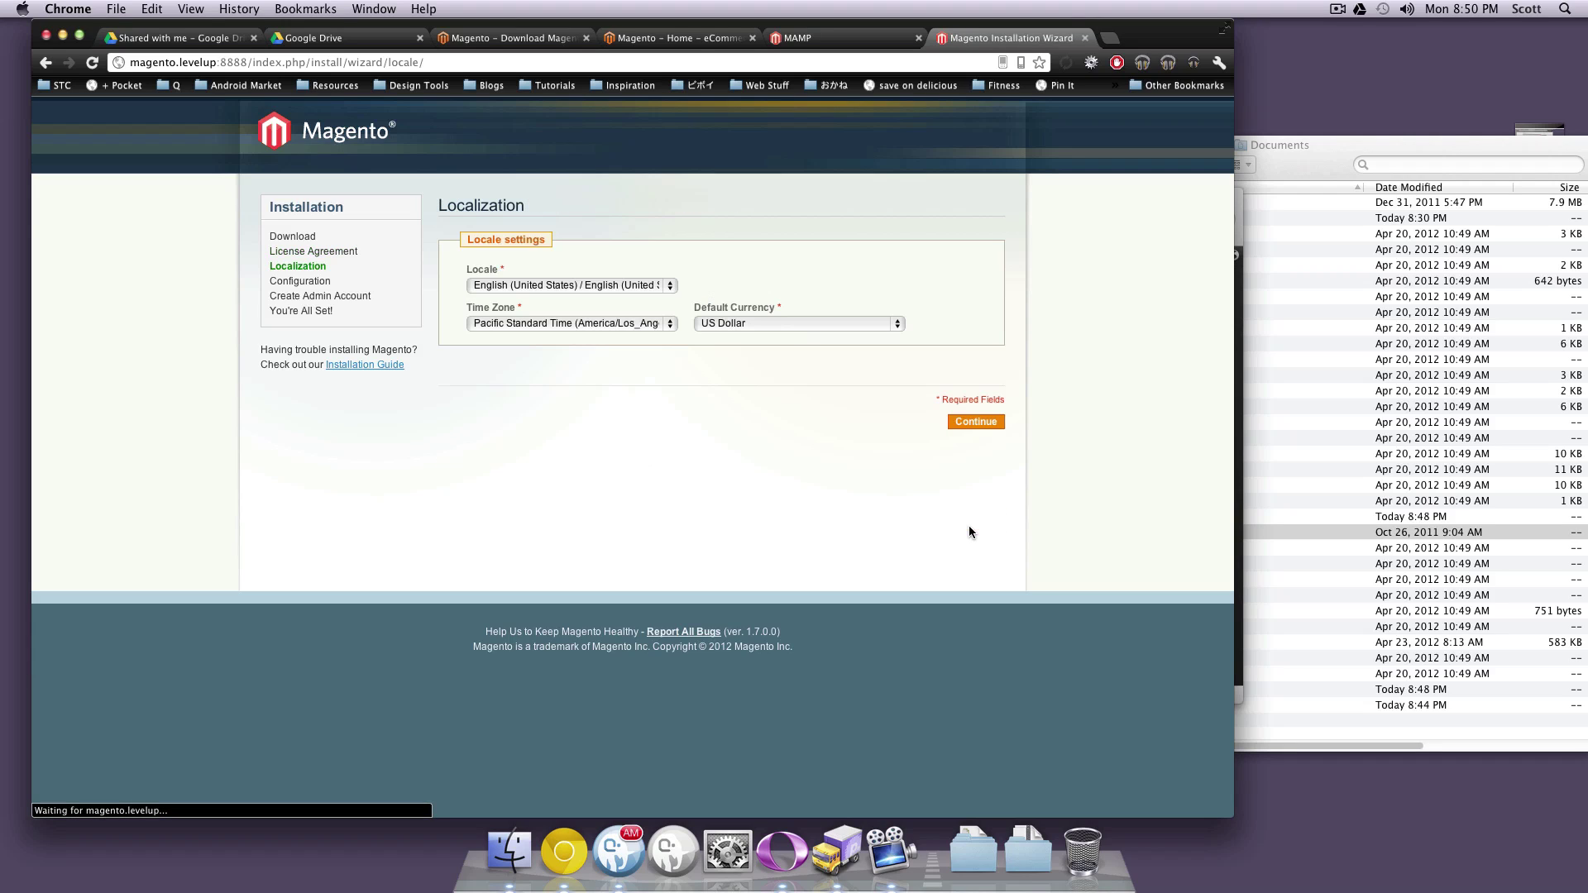
{"action": "left_click", "coordinate": [590, 323]}
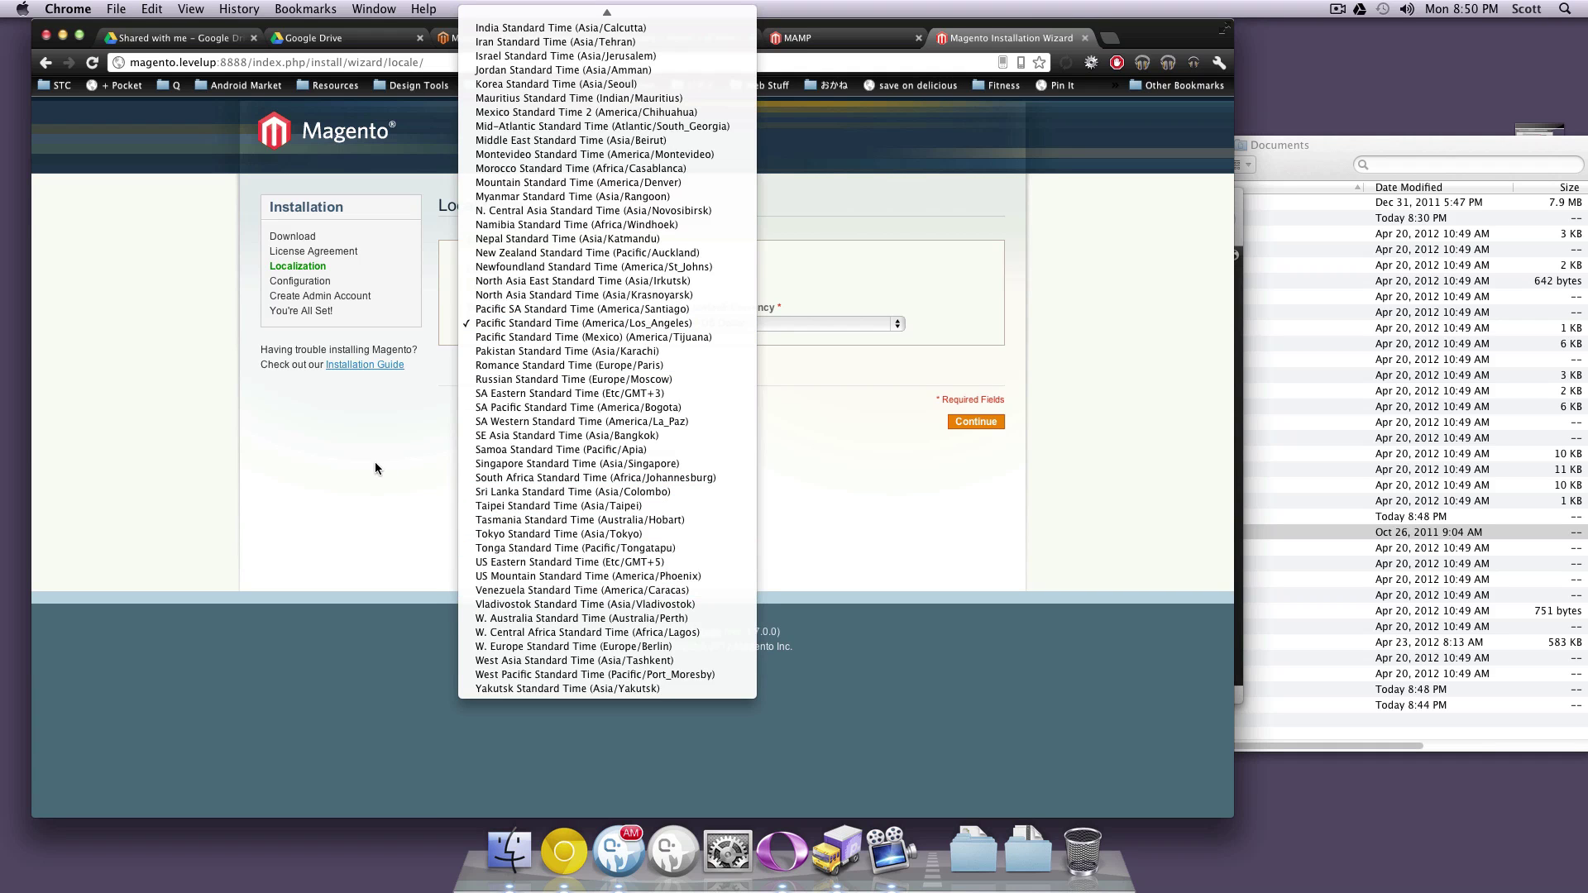
{"action": "left_click", "coordinate": [472, 449]}
{"action": "left_click", "coordinate": [506, 328]}
{"action": "scroll", "coordinate": [508, 335], "scroll_direction": "up", "scroll_amount": 15}
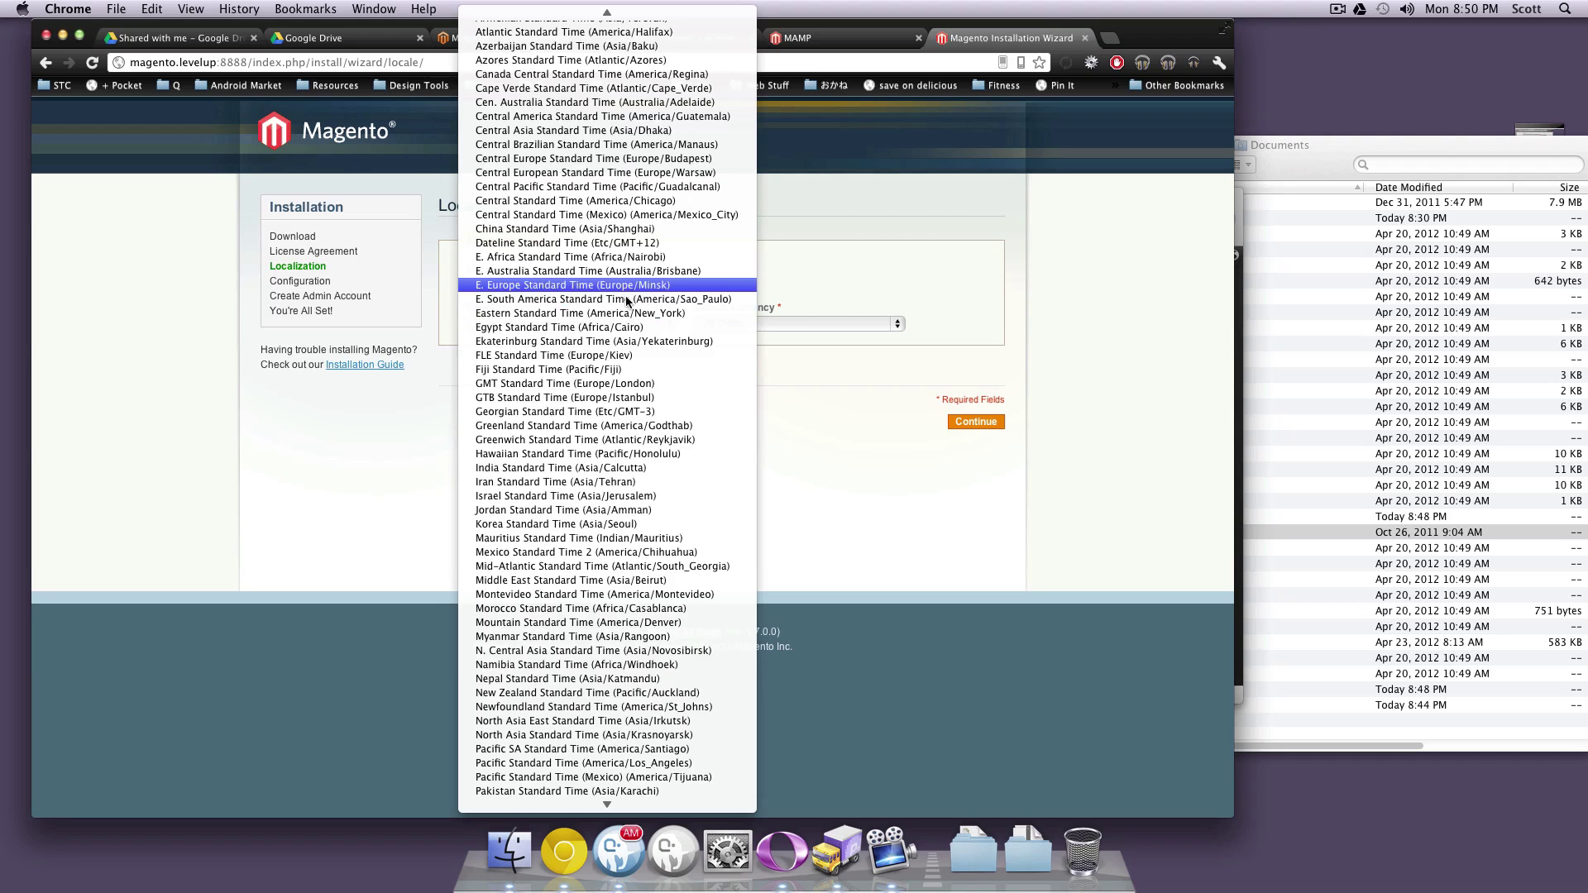
{"action": "left_click", "coordinate": [614, 312]}
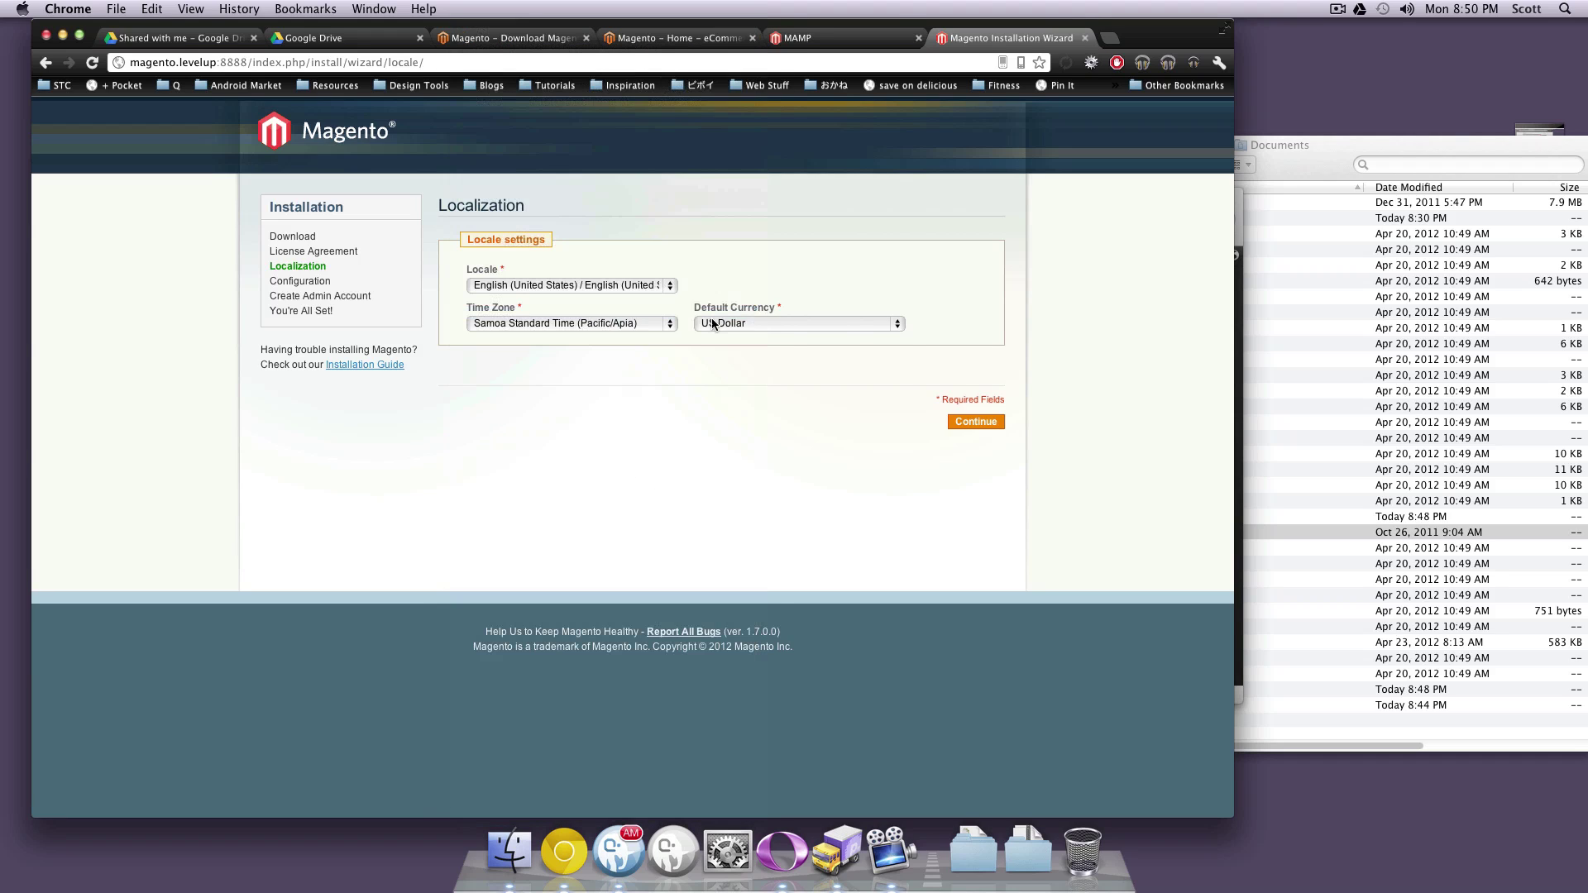
{"action": "left_click", "coordinate": [827, 323]}
{"action": "left_click", "coordinate": [982, 321]}
Configure the database: host localhost, database level_mag, user root, and its password
{"action": "left_click", "coordinate": [989, 424]}
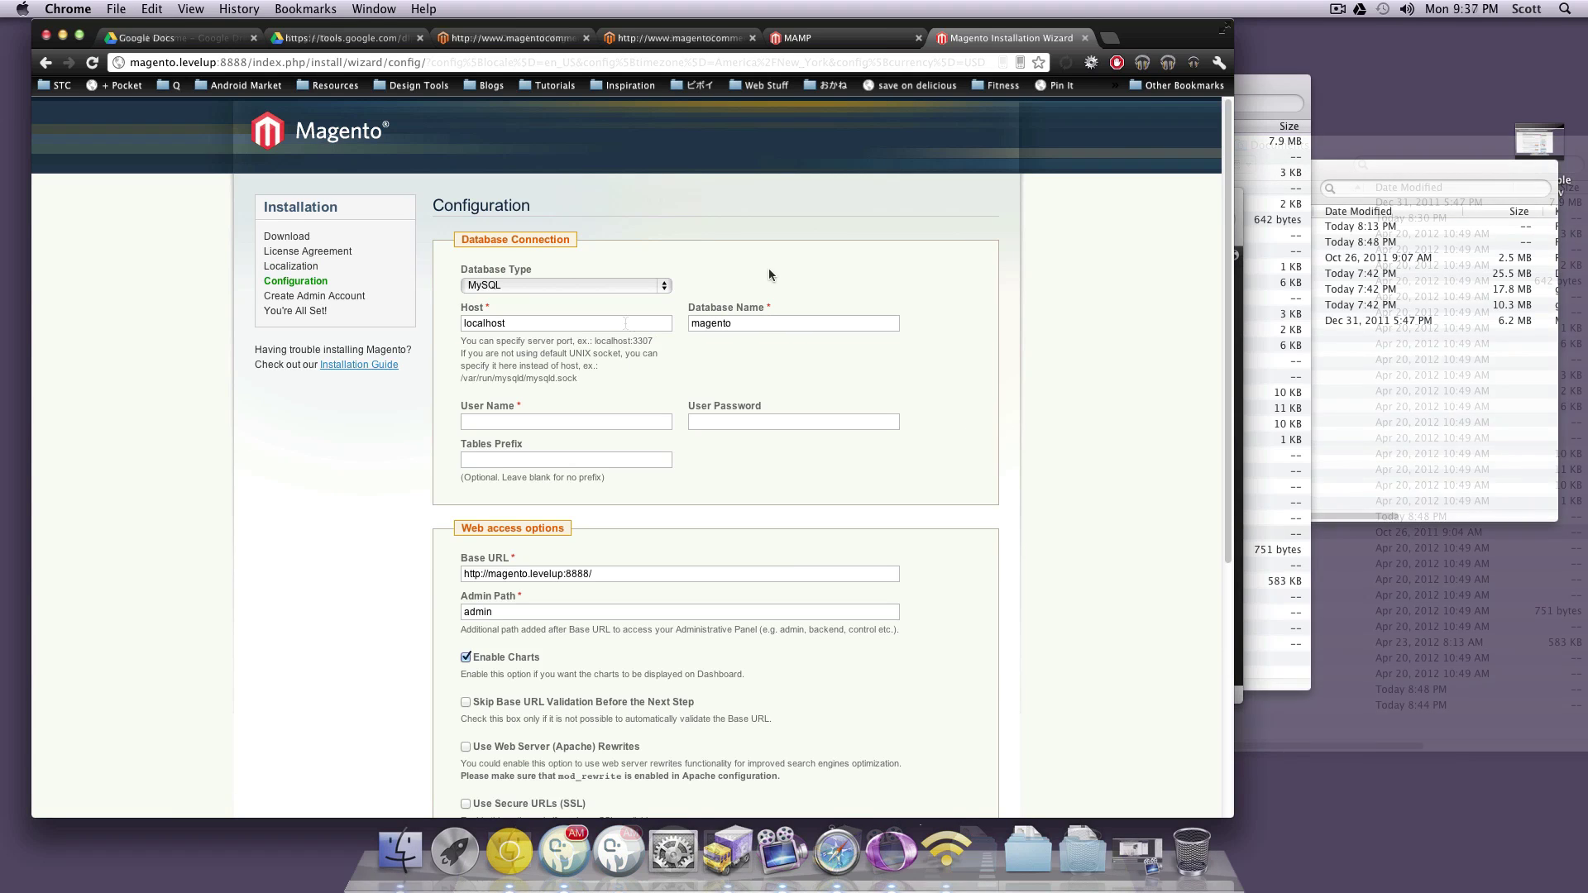
{"action": "left_click_drag", "start_coordinate": [547, 324], "coordinate": [426, 318]}
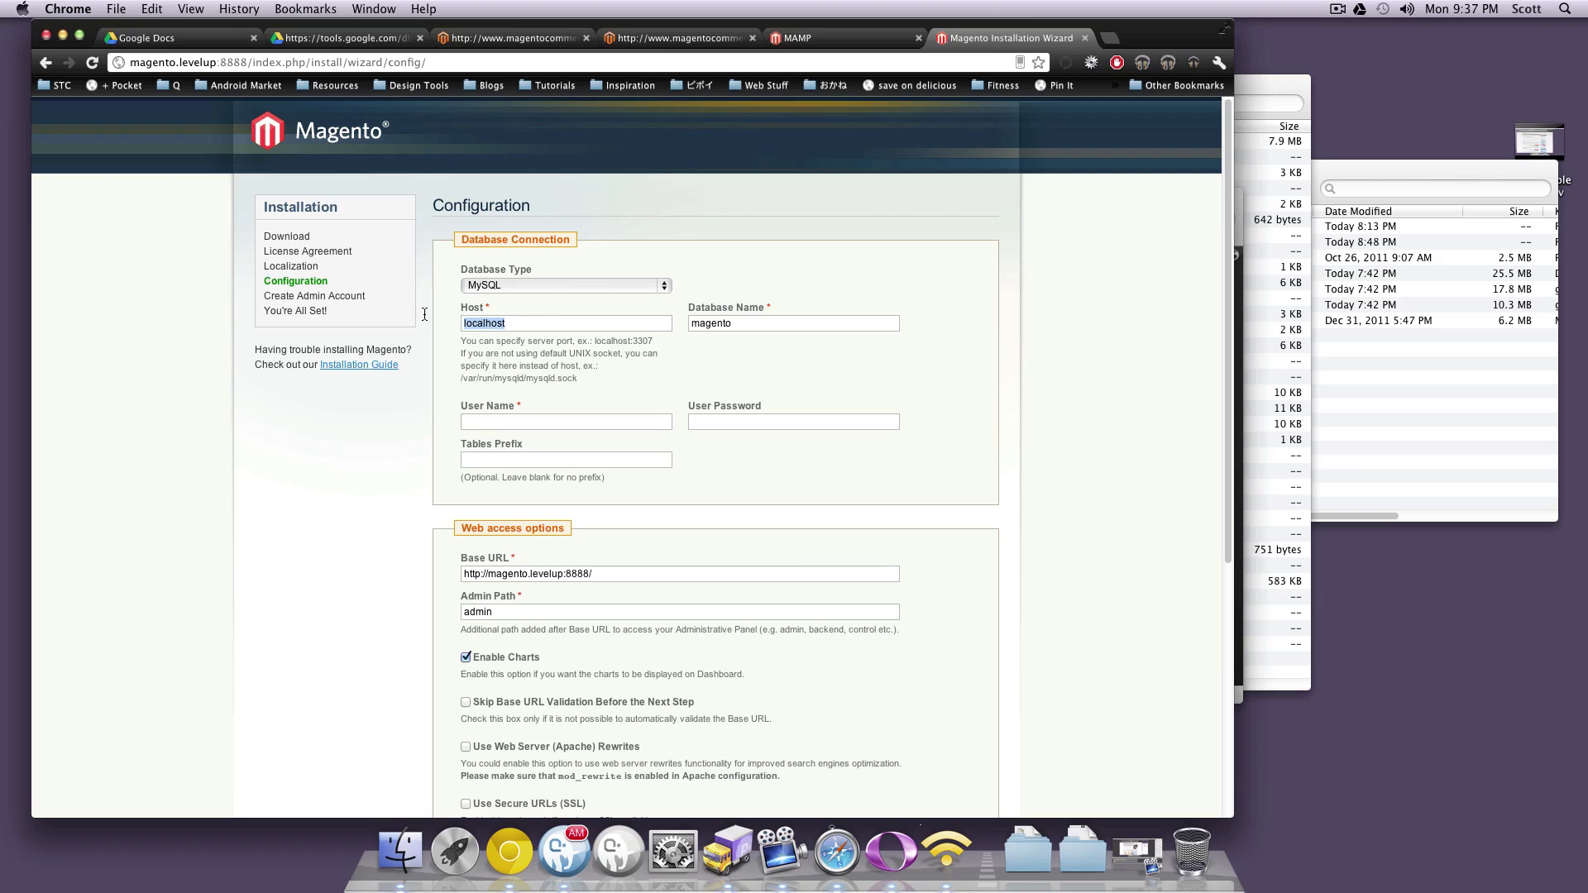
{"action": "double_click", "coordinate": [733, 322]}
{"action": "type", "text": "level"}
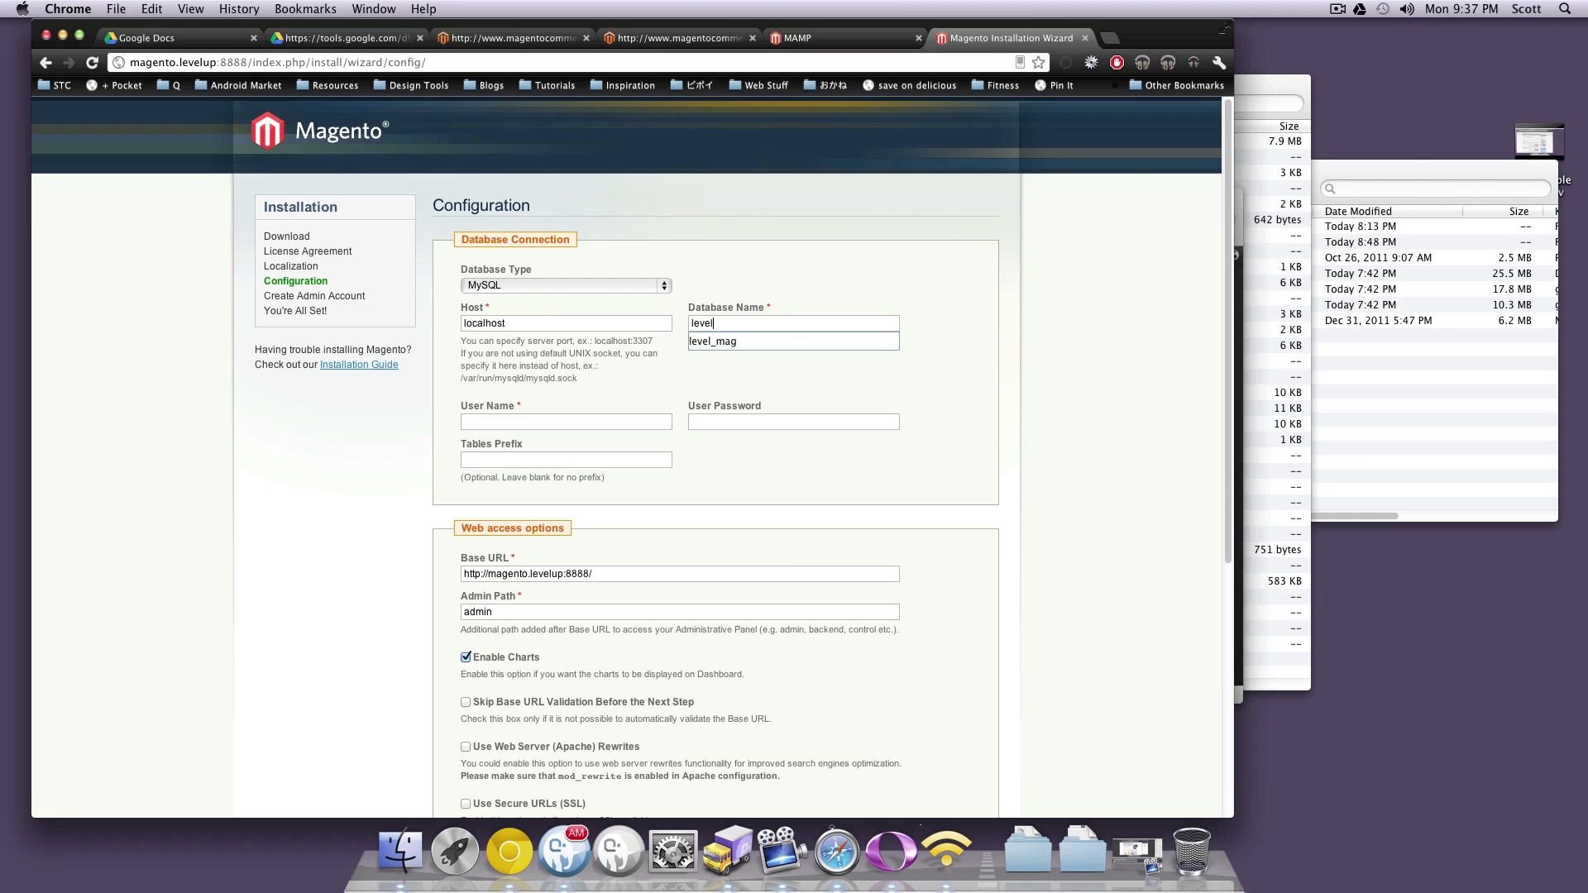
{"action": "key", "text": "Down"}
{"action": "key", "text": "Tab"}
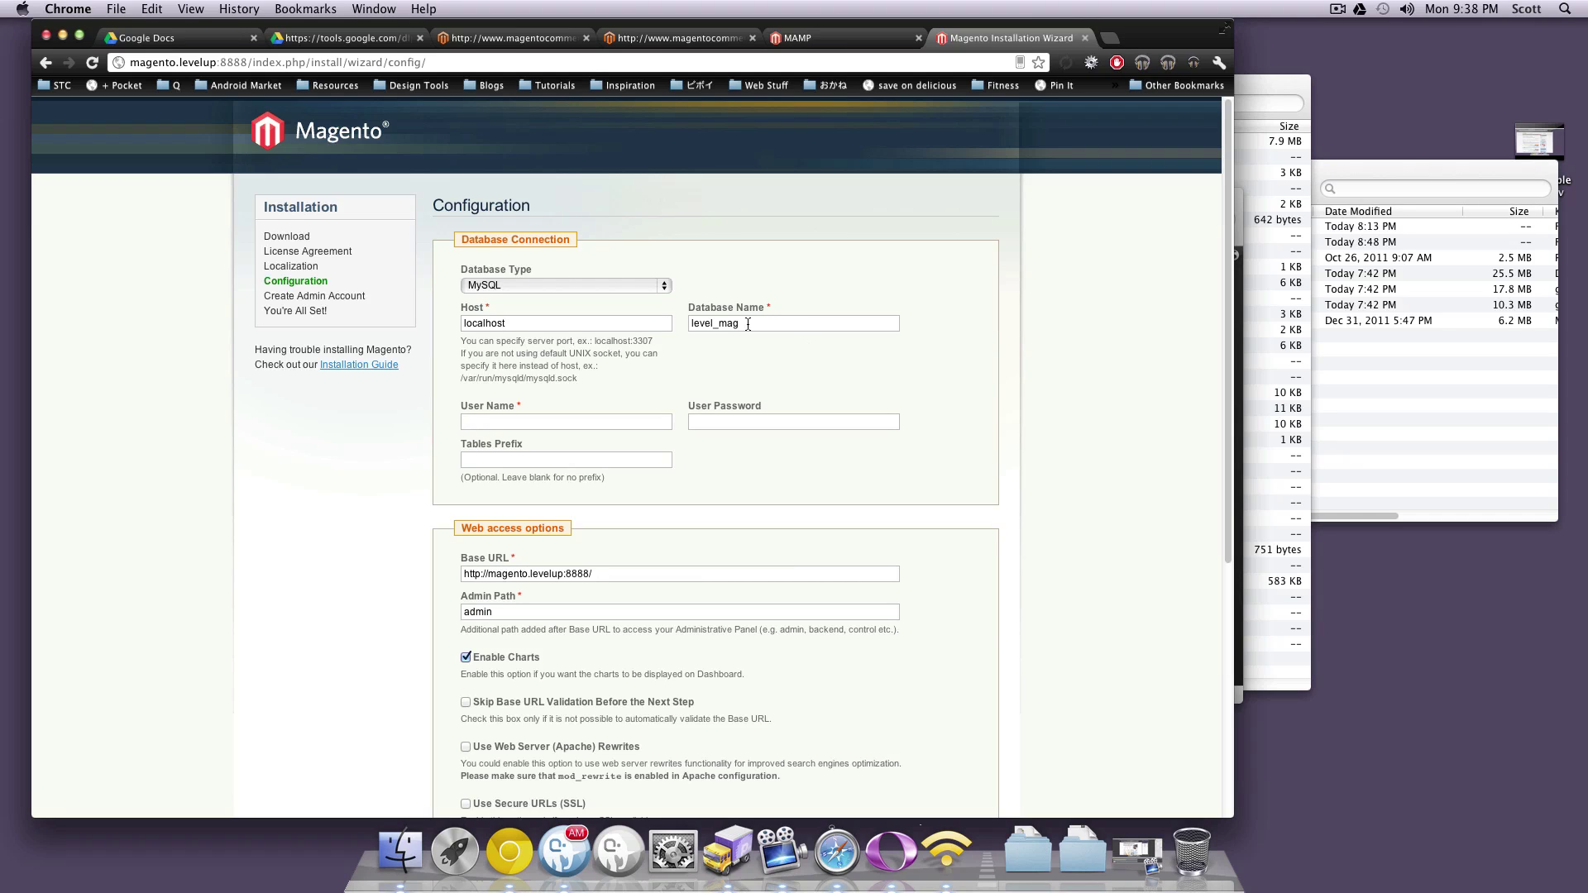
{"action": "left_click_drag", "start_coordinate": [747, 324], "coordinate": [690, 324]}
{"action": "left_click", "coordinate": [559, 420]}
{"action": "type", "text": "root"}
{"action": "key", "text": "Tab"}
{"action": "type", "text": "r"}
{"action": "left_click_drag", "start_coordinate": [731, 421], "coordinate": [686, 423]}
Check base URL and admin path admin with charts enabled, then submit the configuration
{"action": "scroll", "coordinate": [744, 471], "scroll_direction": "down", "scroll_amount": 3}
{"action": "left_click_drag", "start_coordinate": [594, 439], "coordinate": [451, 423]}
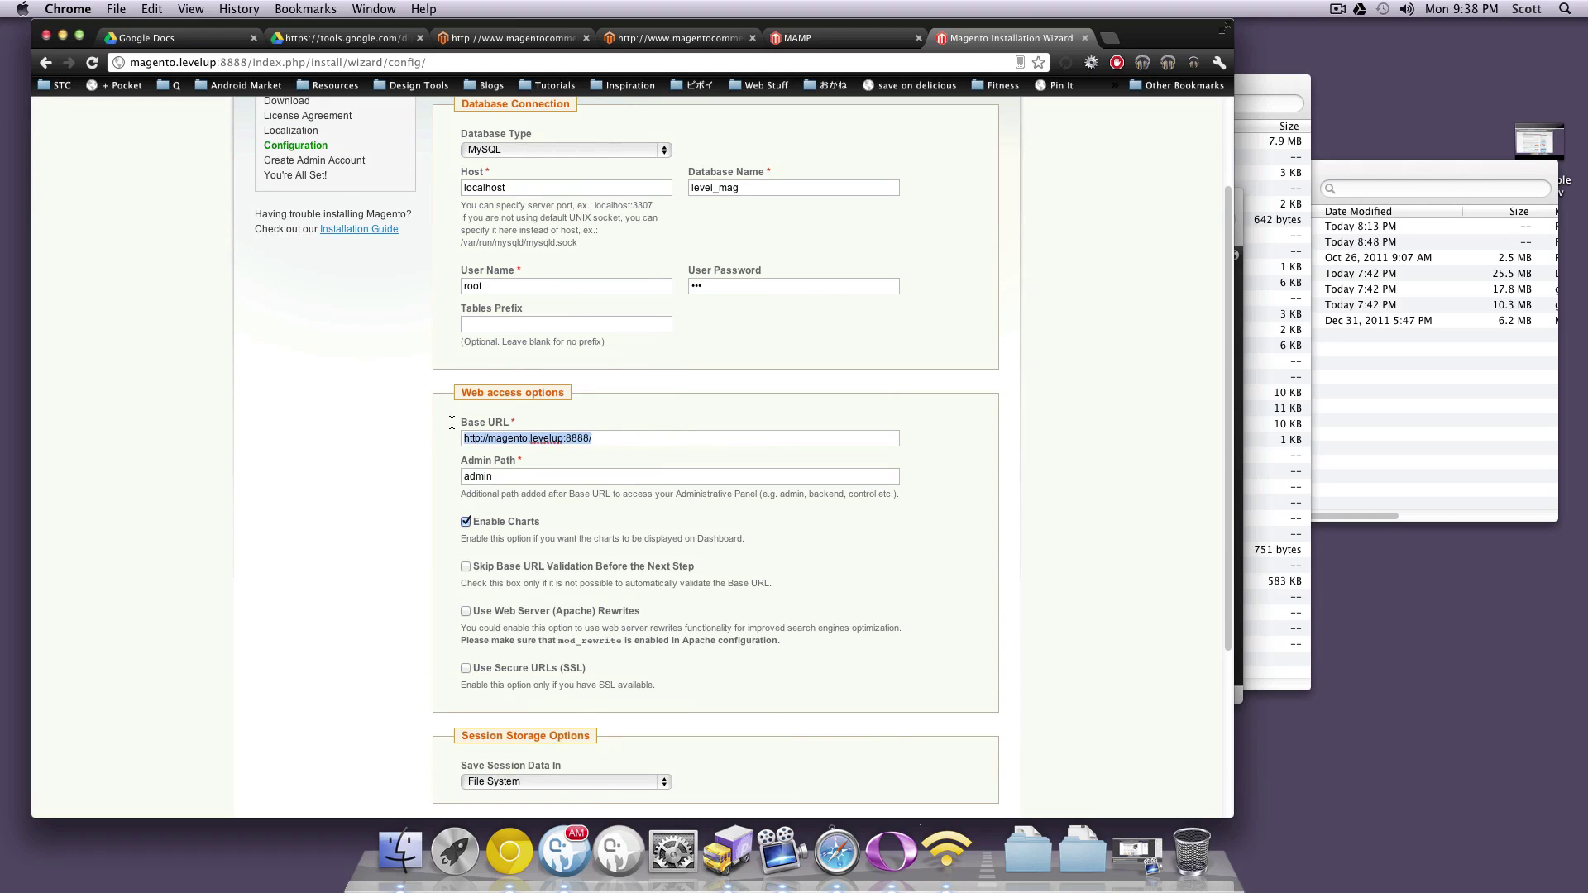
{"action": "left_click_drag", "start_coordinate": [560, 470], "coordinate": [330, 457]}
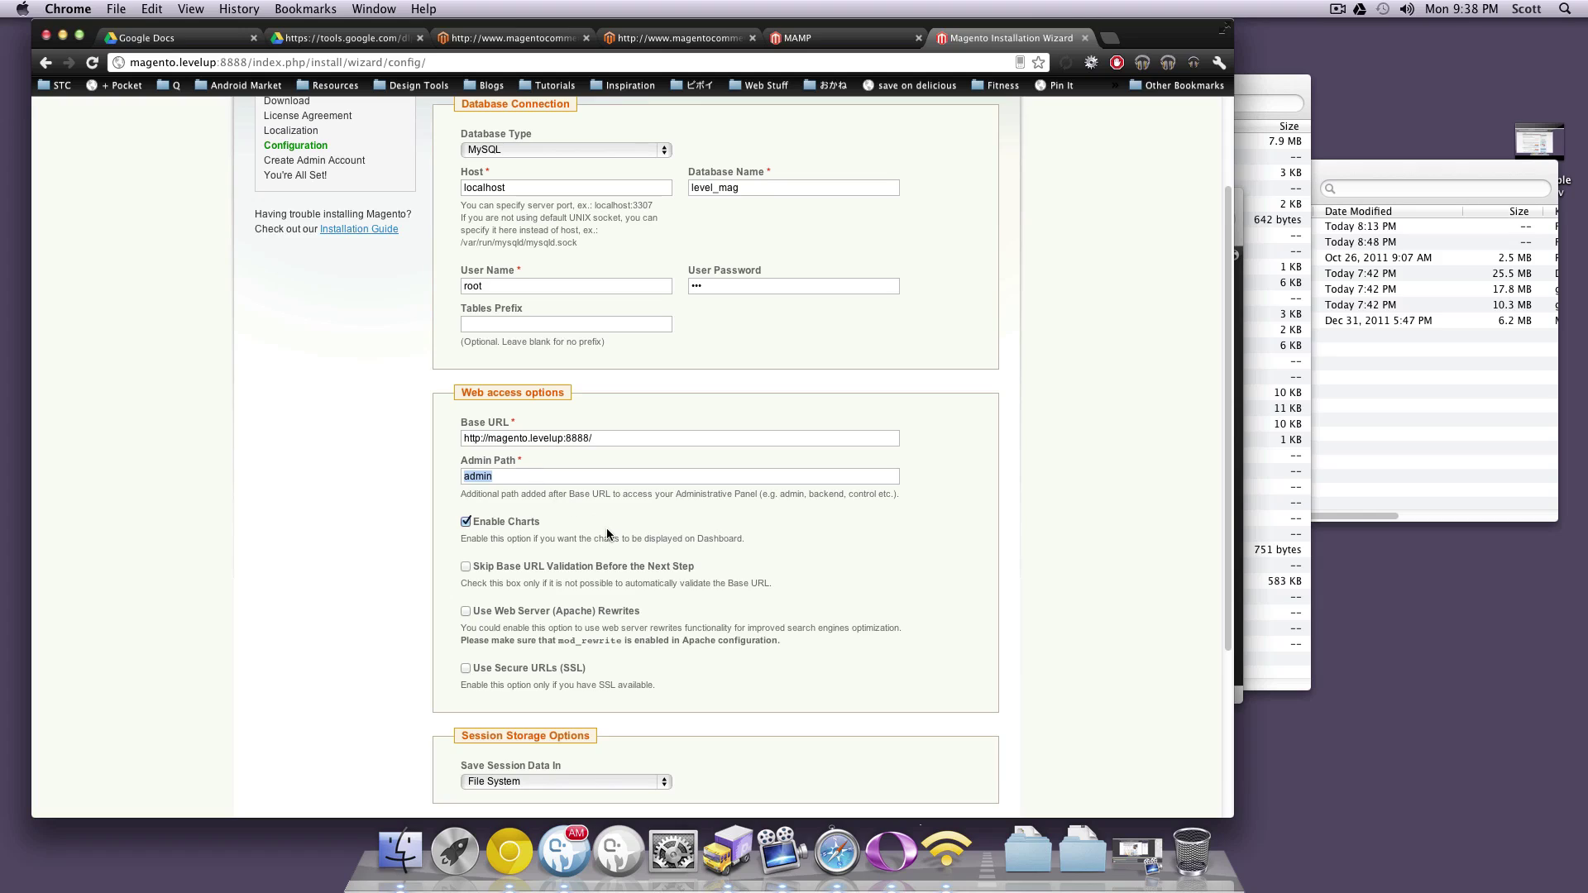
{"action": "left_click_drag", "start_coordinate": [544, 529], "coordinate": [498, 528]}
{"action": "left_click", "coordinate": [596, 539]}
{"action": "scroll", "coordinate": [603, 573], "scroll_direction": "down", "scroll_amount": 5}
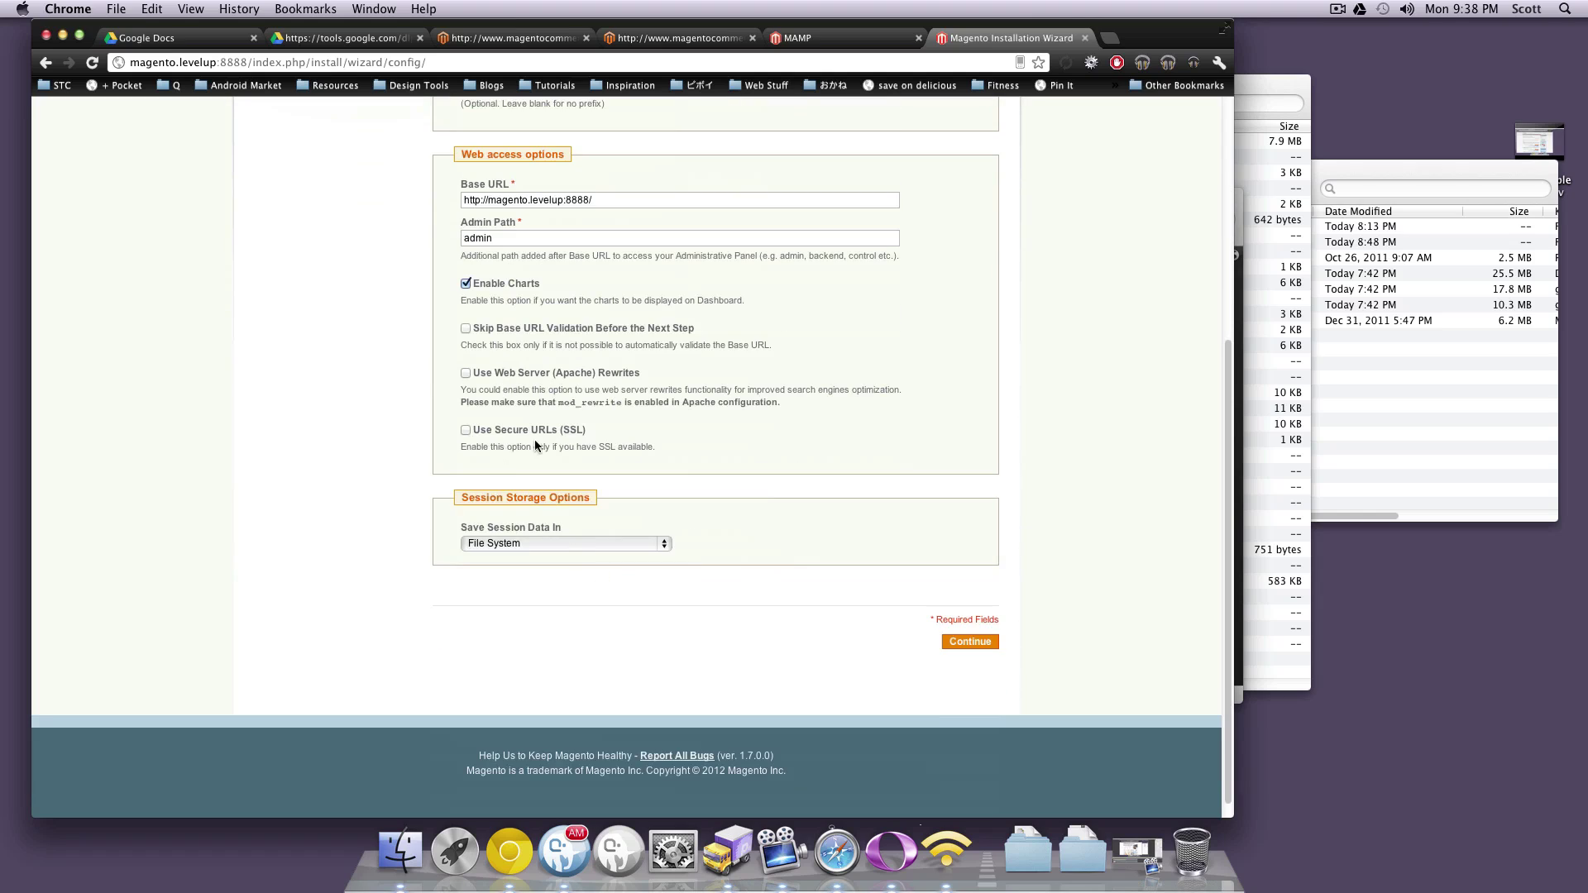
{"action": "left_click_drag", "start_coordinate": [463, 369], "coordinate": [751, 451]}
{"action": "left_click", "coordinate": [751, 452]}
{"action": "left_click", "coordinate": [963, 649]}
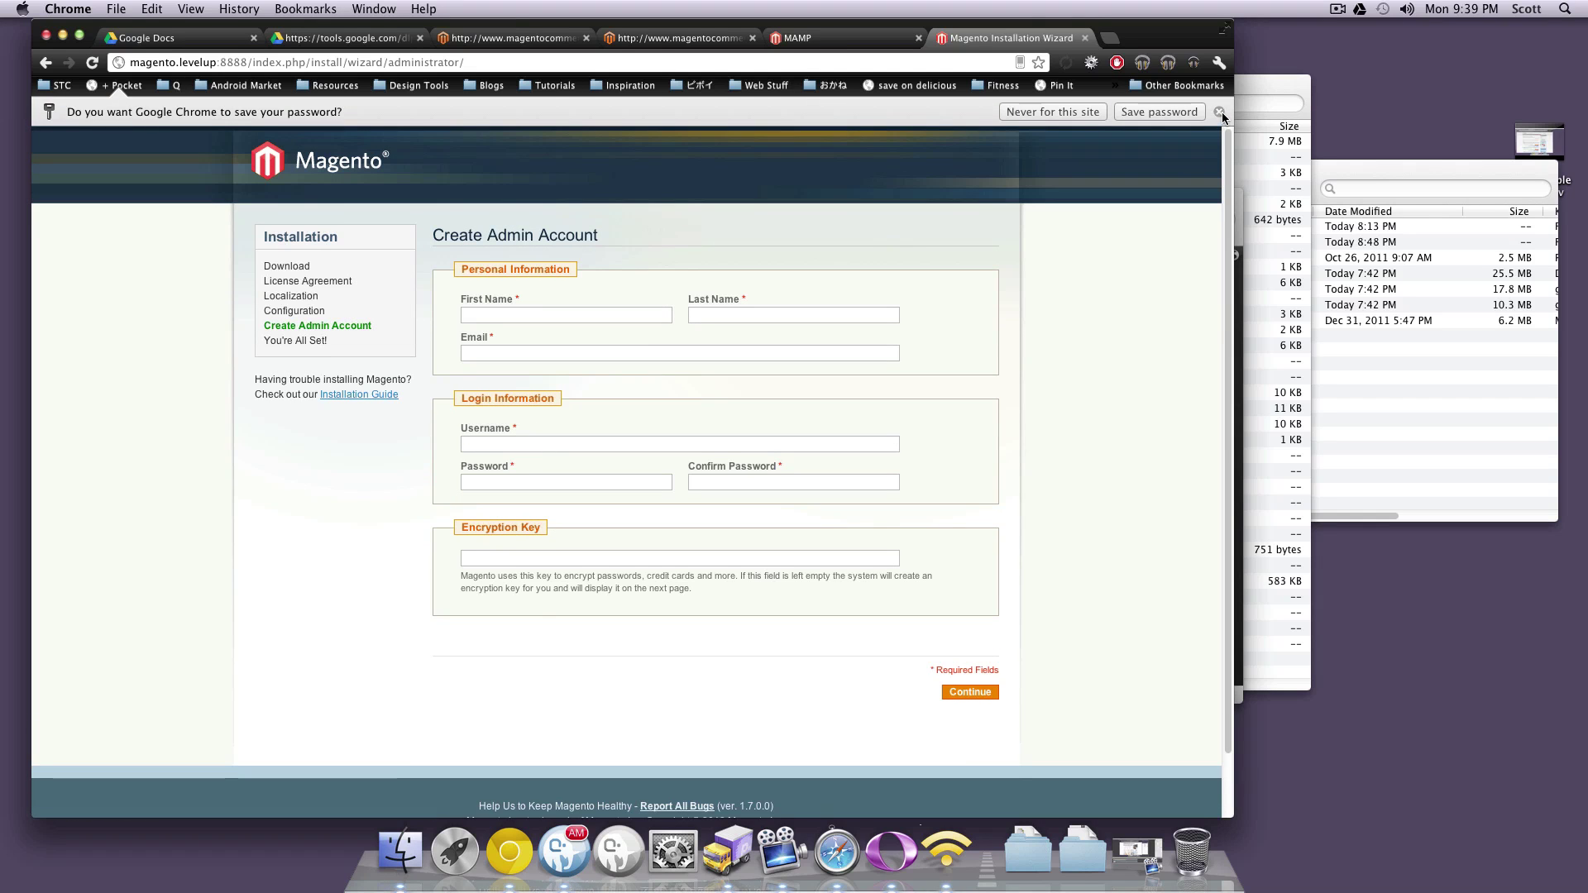
Dismiss the save-password bar and enter the administrator's first name, last name and e-mail
{"action": "left_click", "coordinate": [1219, 112]}
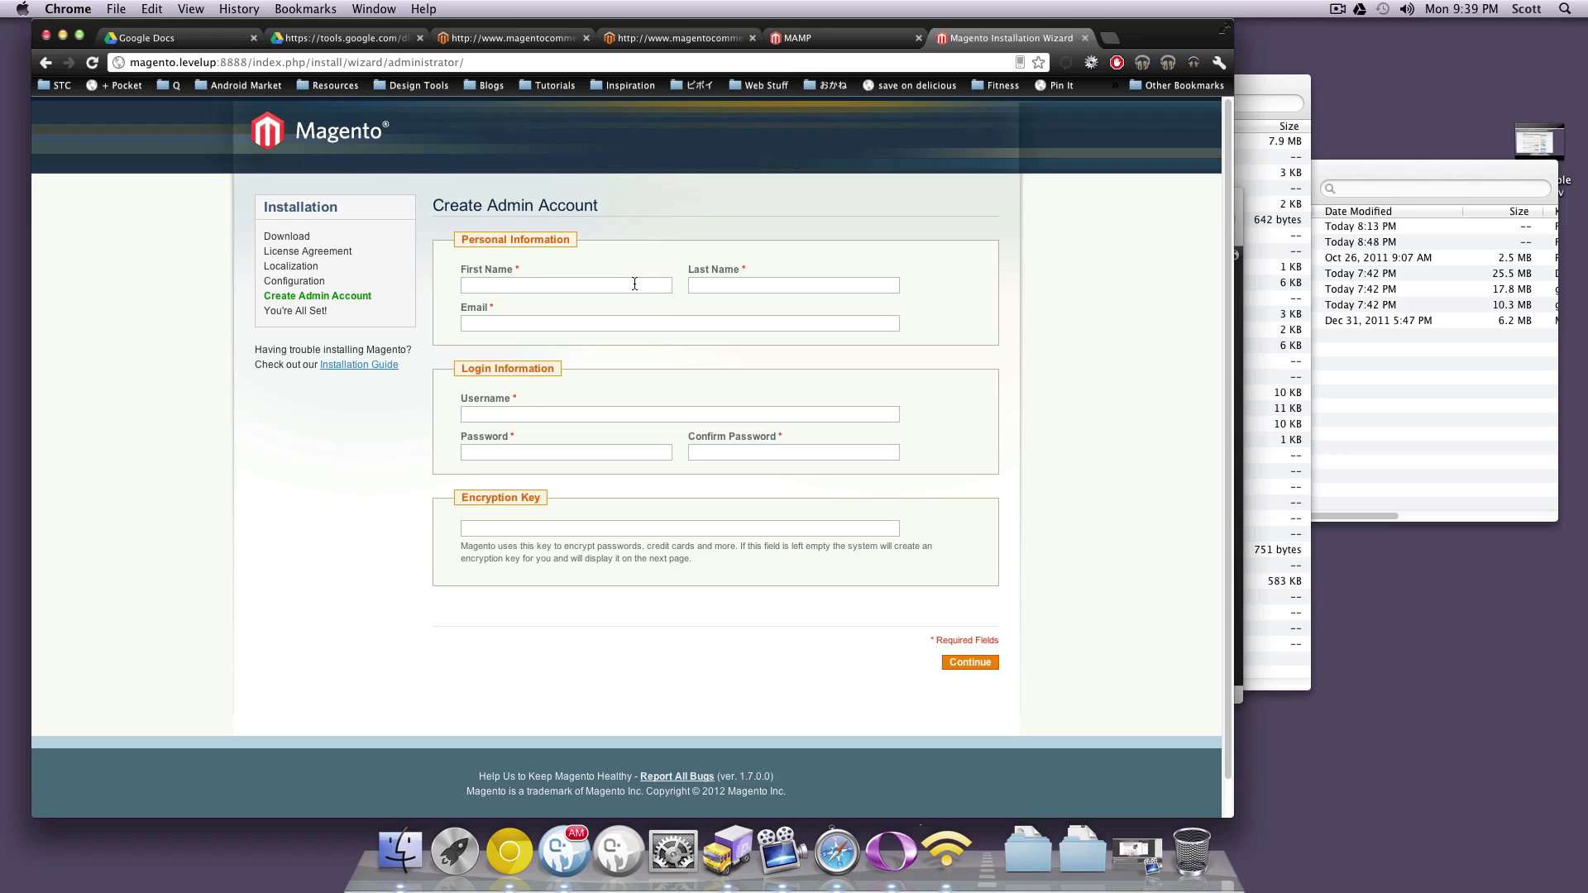
{"action": "left_click", "coordinate": [634, 284]}
{"action": "type", "text": "SC"}
{"action": "key", "text": "BackSpace"}
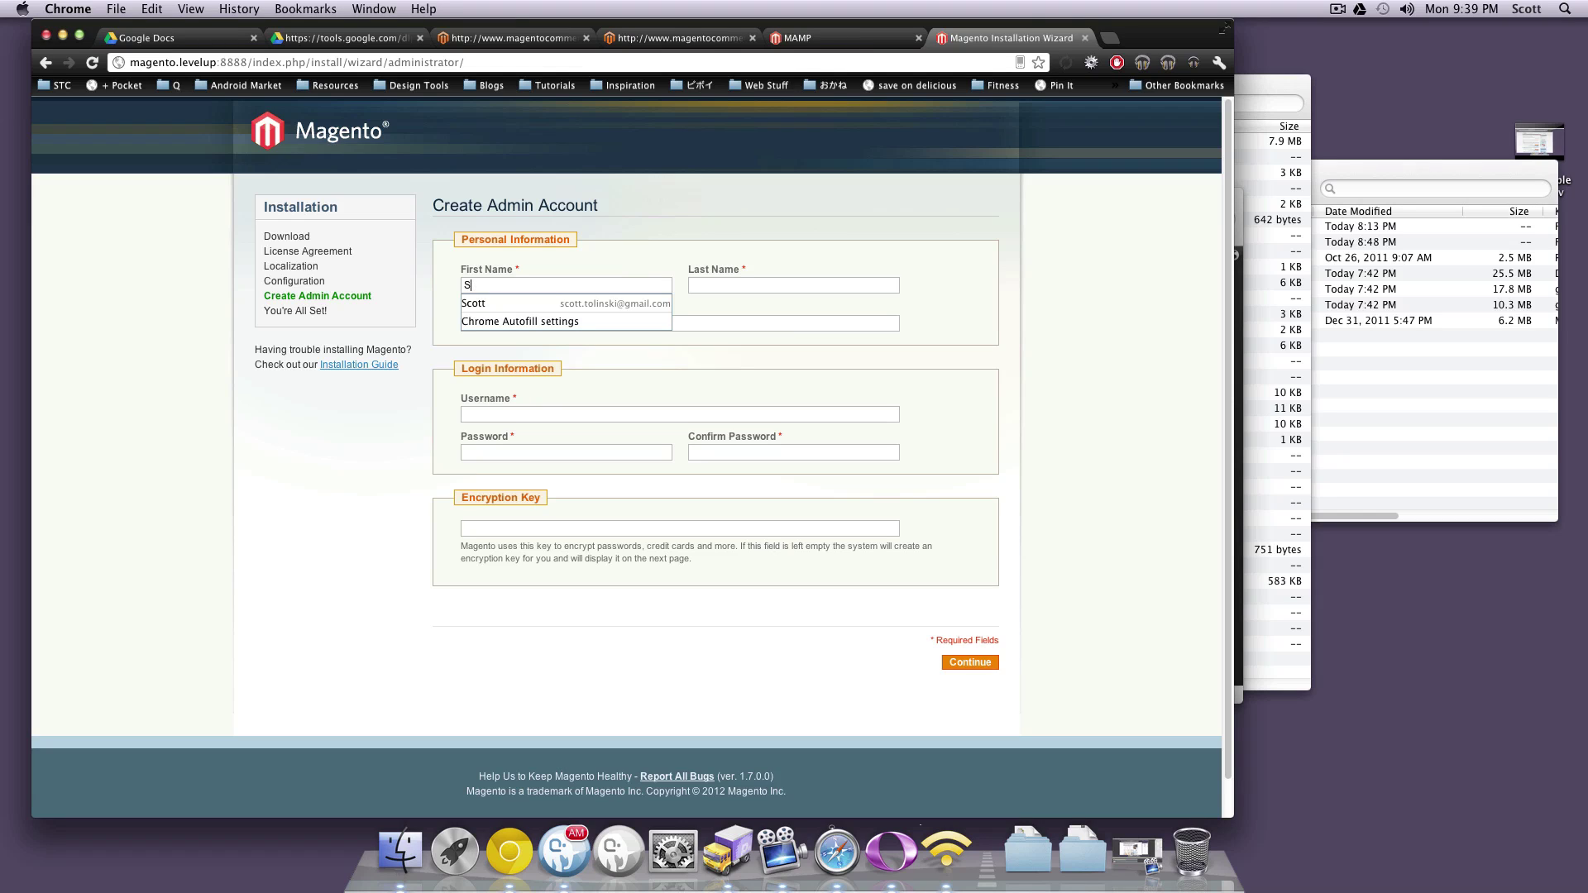
{"action": "type", "text": "cott"}
{"action": "key", "text": "Tab"}
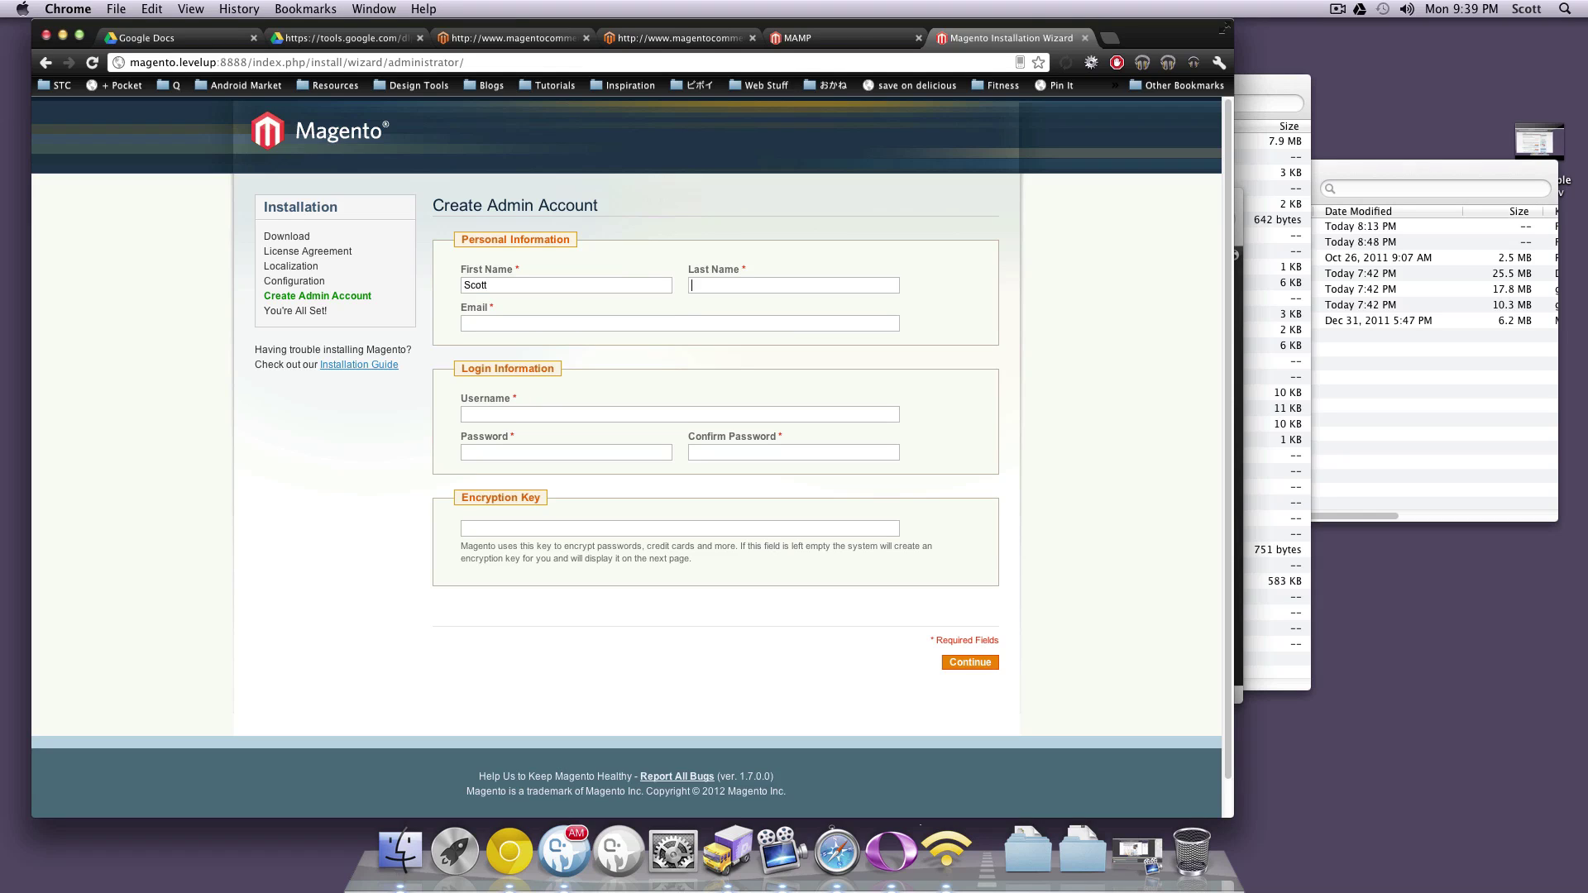
{"action": "type", "text": "Tolinski"}
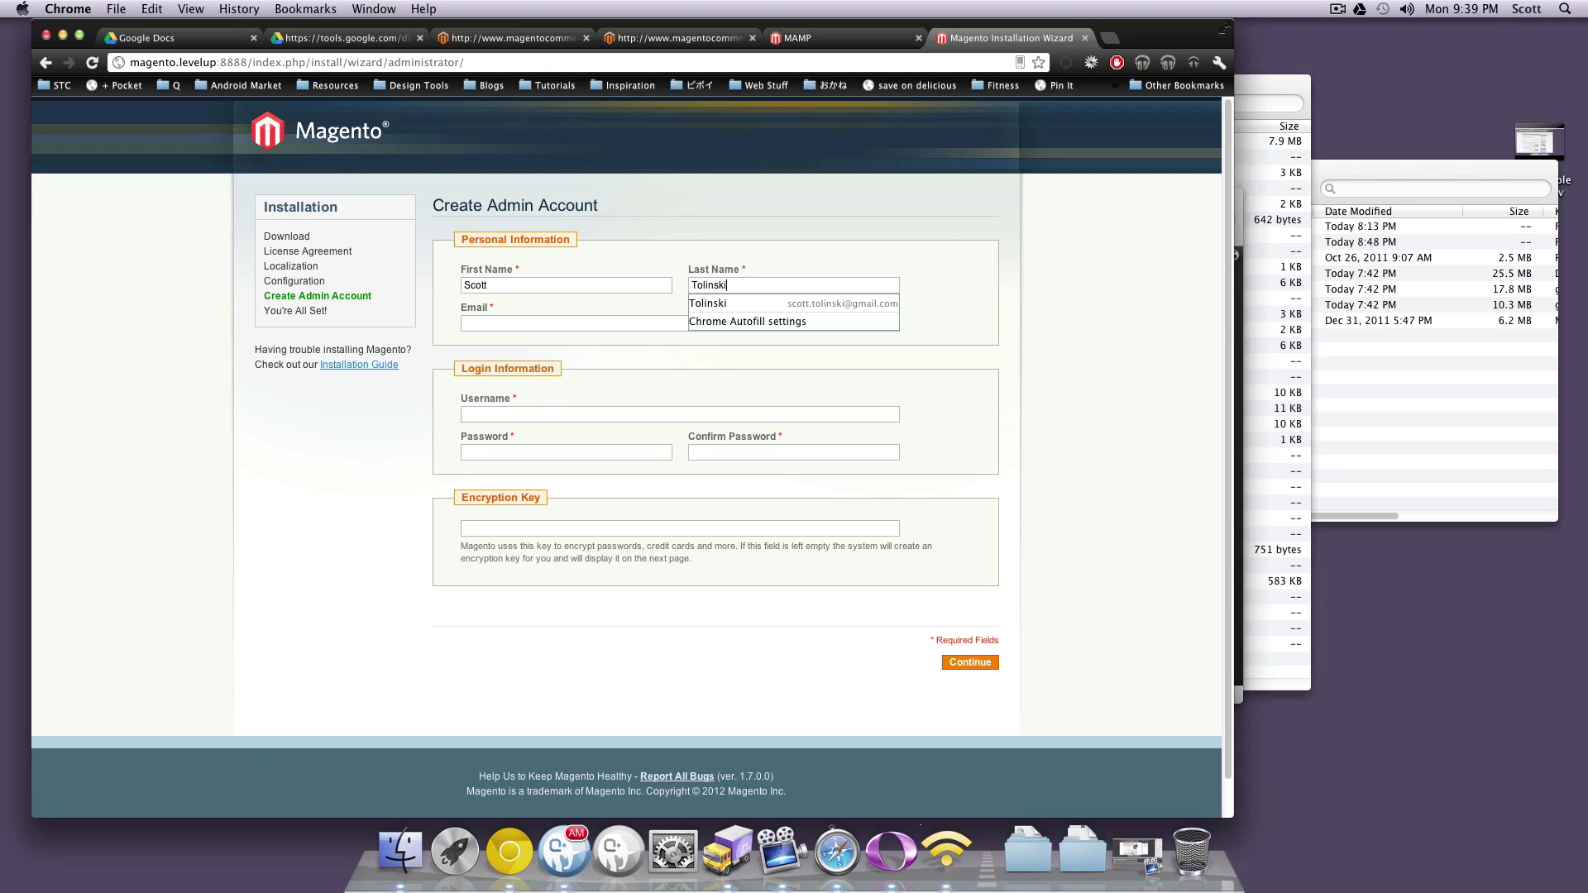
{"action": "key", "text": "Tab"}
{"action": "type", "text": "sc"}
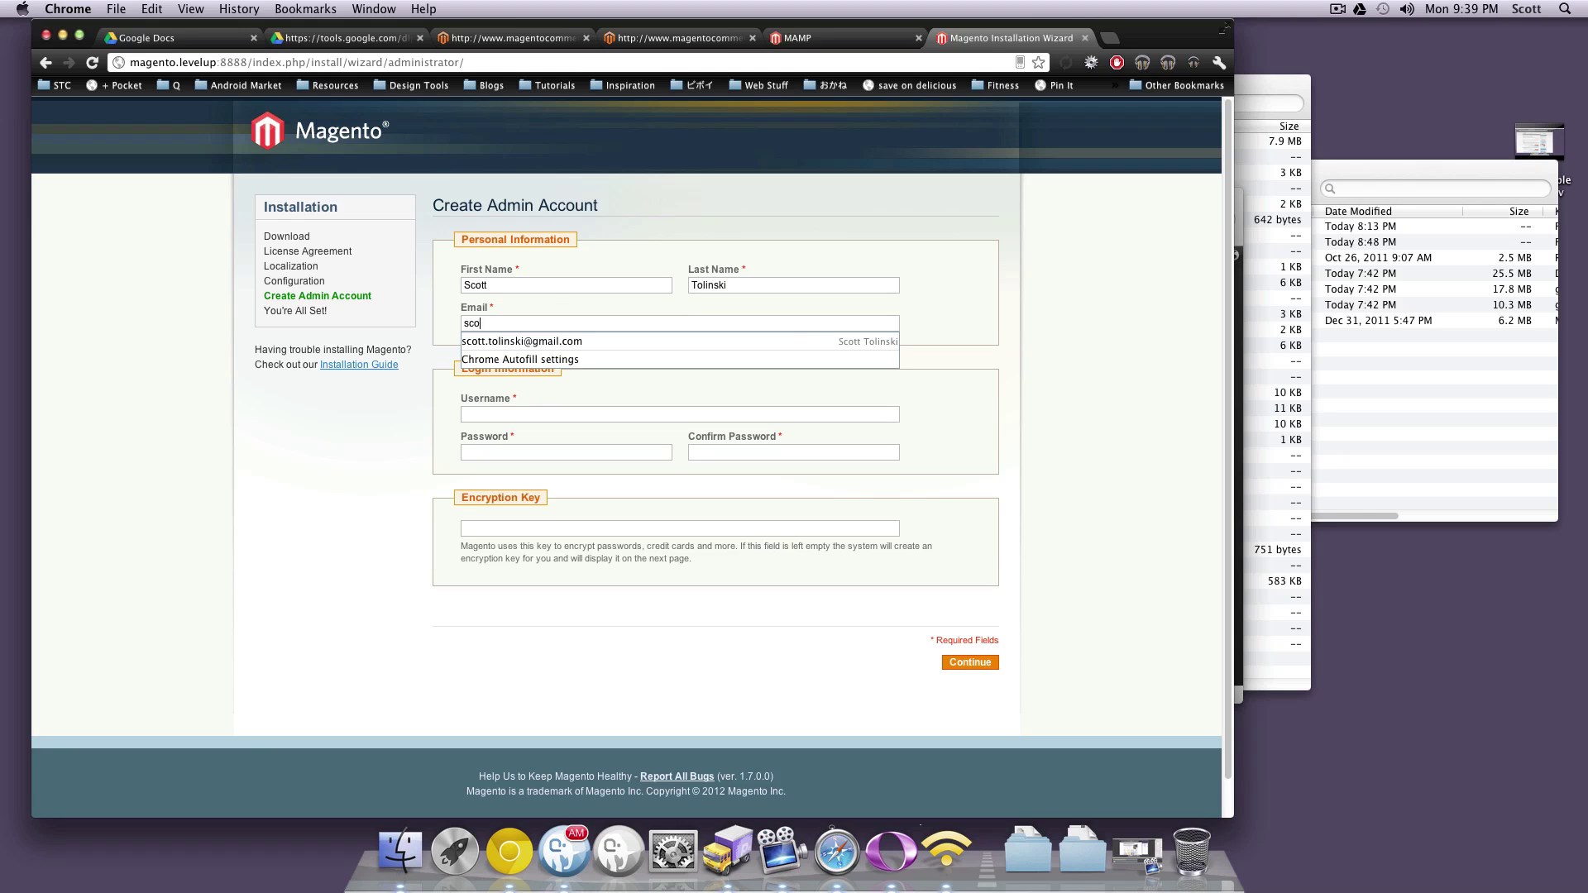
{"action": "key", "text": "Down"}
{"action": "key", "text": "Return"}
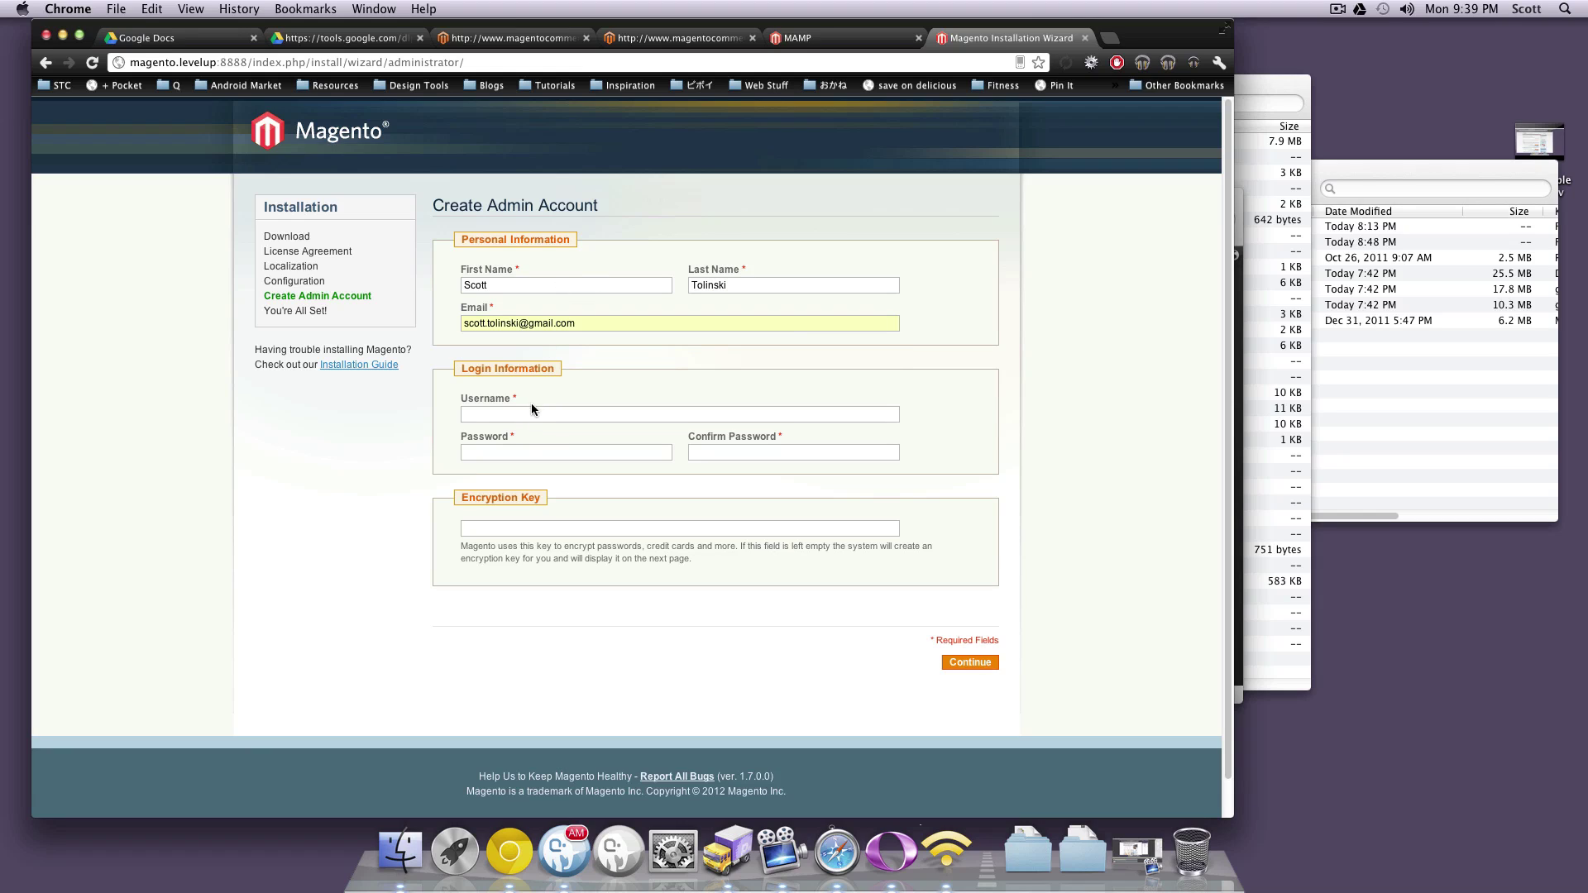
Enter username admin and the account password, then submit the admin form
{"action": "left_click", "coordinate": [536, 421]}
{"action": "type", "text": "admin"}
{"action": "key", "text": "Tab"}
{"action": "type", "text": "admin123"}
{"action": "key", "text": "Tab"}
{"action": "type", "text": "admin123"}
{"action": "left_click_drag", "start_coordinate": [776, 546], "coordinate": [888, 562]}
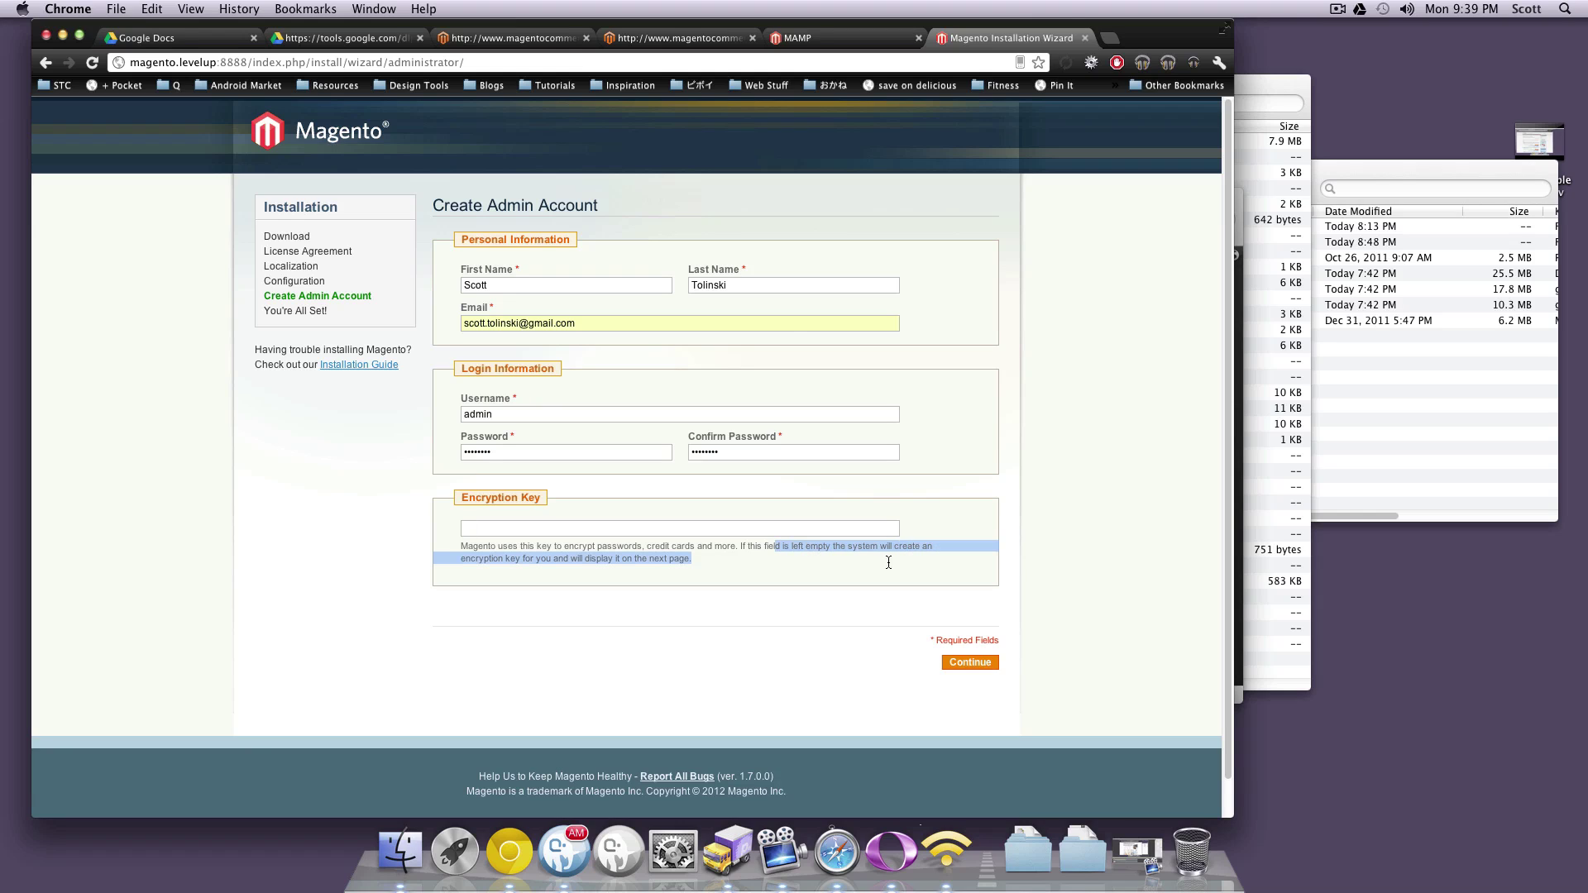
{"action": "left_click", "coordinate": [692, 552]}
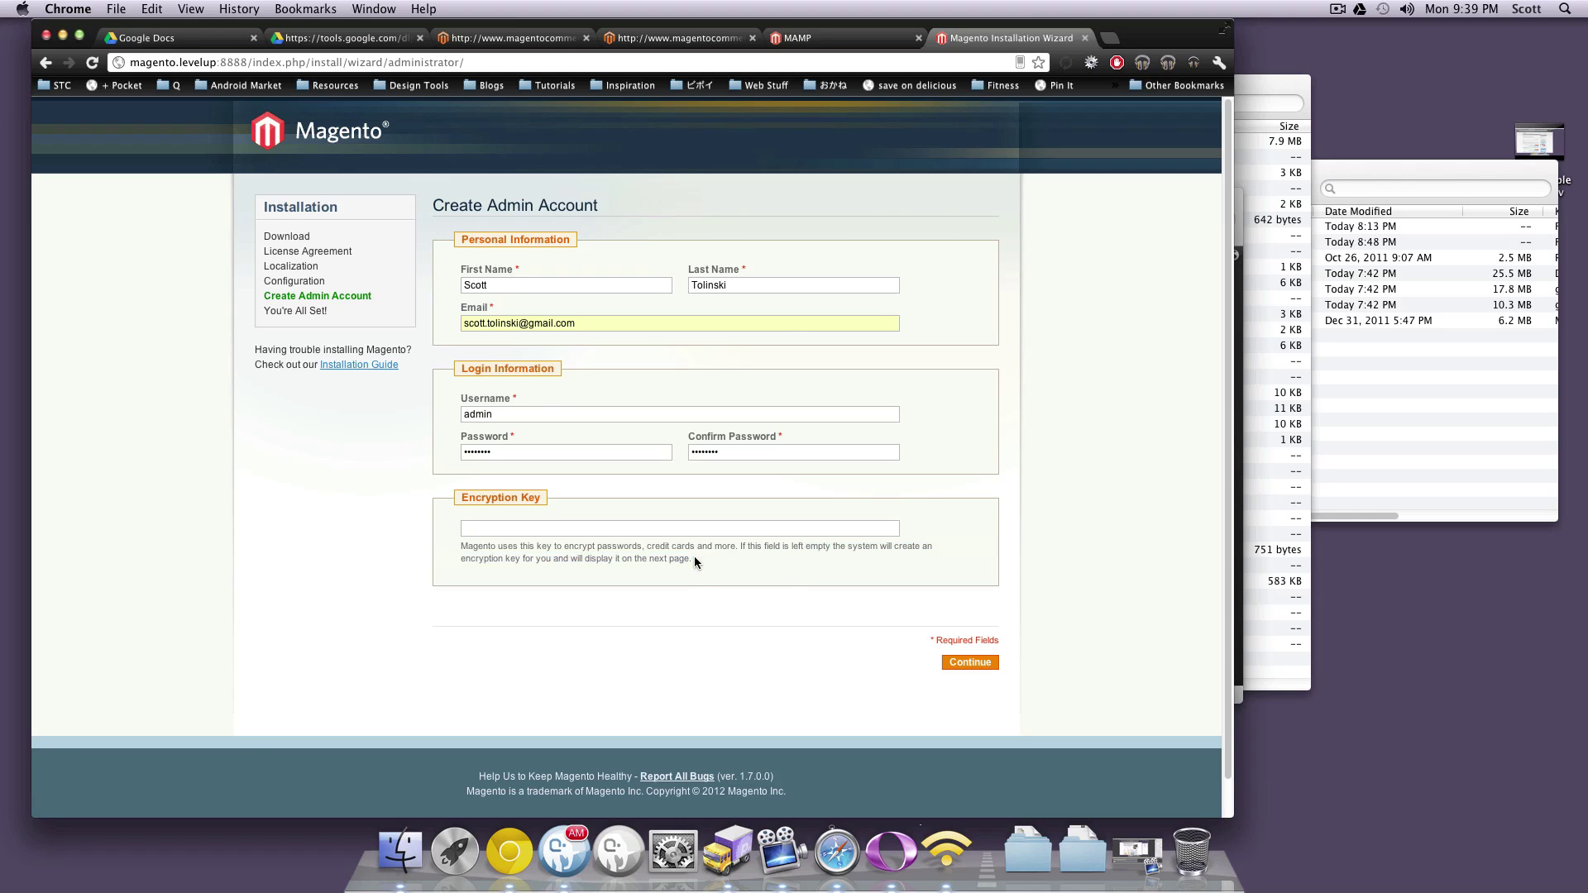
{"action": "left_click", "coordinate": [966, 662]}
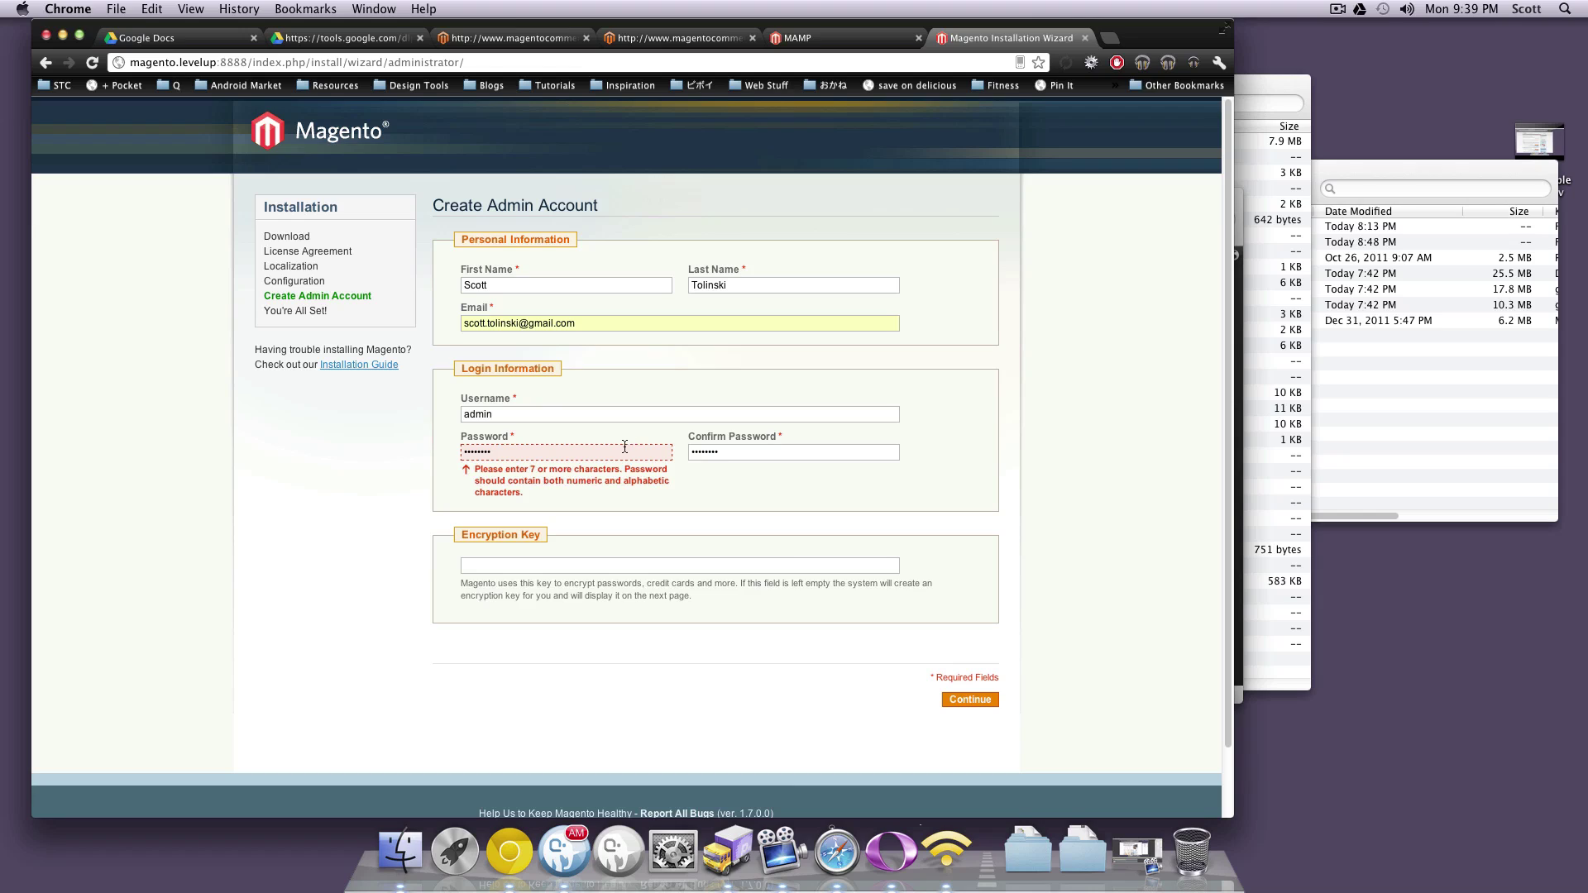
Append a digit to lengthen the password in both fields and resubmit to finish installing
{"action": "key", "text": "shift+Left"}
{"action": "key", "text": "shift+Left"}
{"action": "key", "text": "shift+Left"}
{"action": "key", "text": "shift+Left"}
{"action": "key", "text": "shift+Left"}
{"action": "key", "text": "shift+Left"}
{"action": "key", "text": "shift+Left"}
{"action": "key", "text": "shift+Left"}
{"action": "left_click", "coordinate": [583, 494]}
{"action": "type", "text": "1"}
{"action": "key", "text": "Tab"}
{"action": "key", "text": "Right"}
{"action": "type", "text": "1"}
{"action": "left_click", "coordinate": [961, 700]}
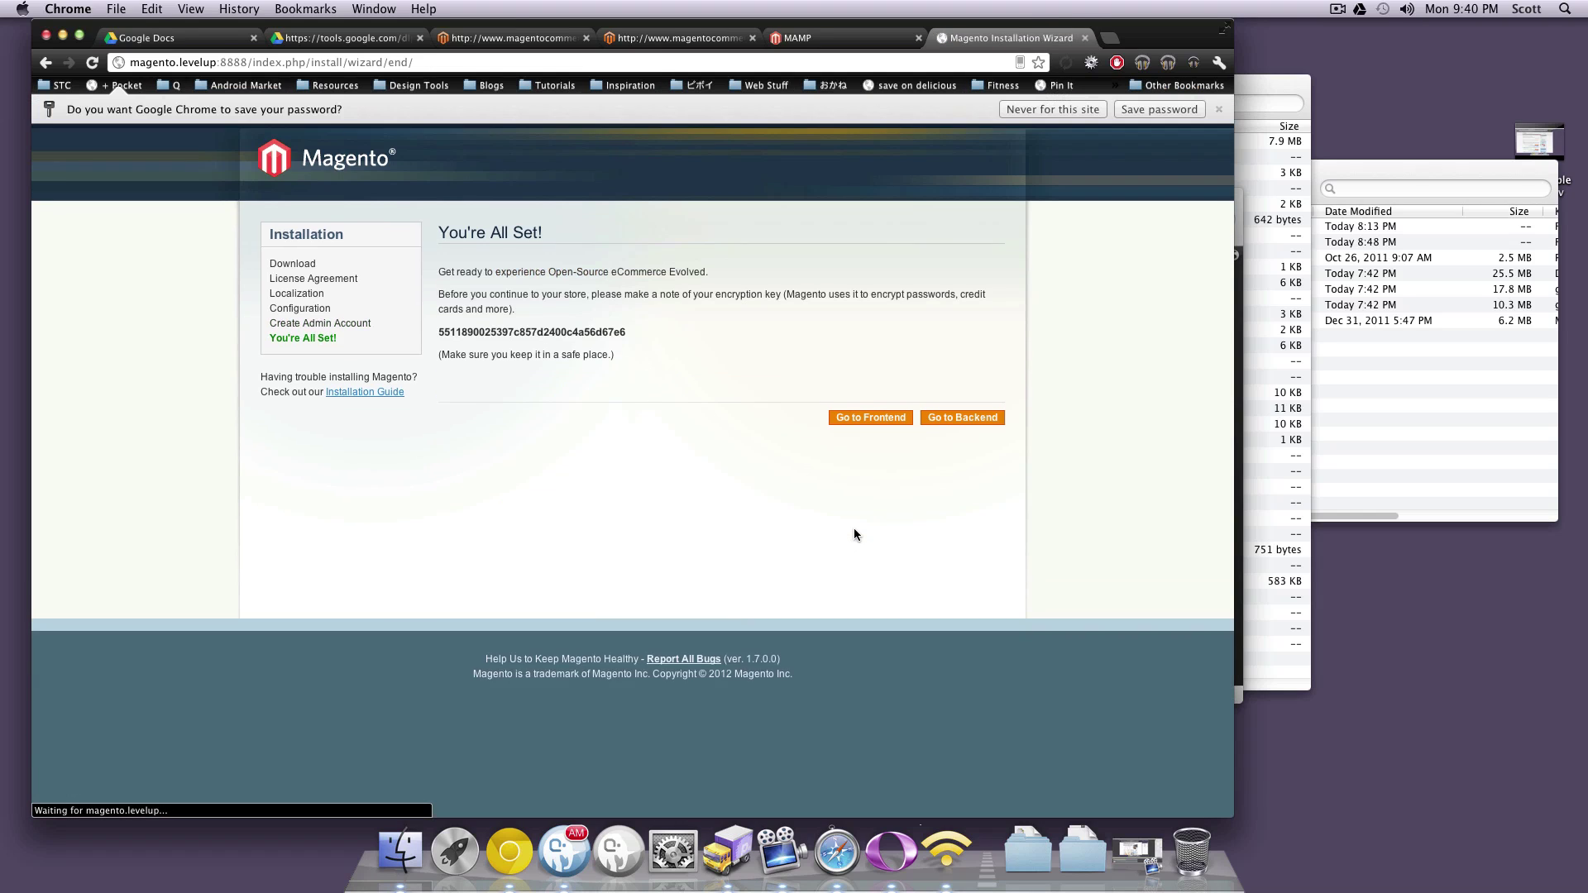
Highlight the encryption key on the You're All Set! page, then screenshot it and preview the screenshot
{"action": "left_click_drag", "start_coordinate": [633, 332], "coordinate": [557, 333]}
{"action": "double_click", "coordinate": [501, 334]}
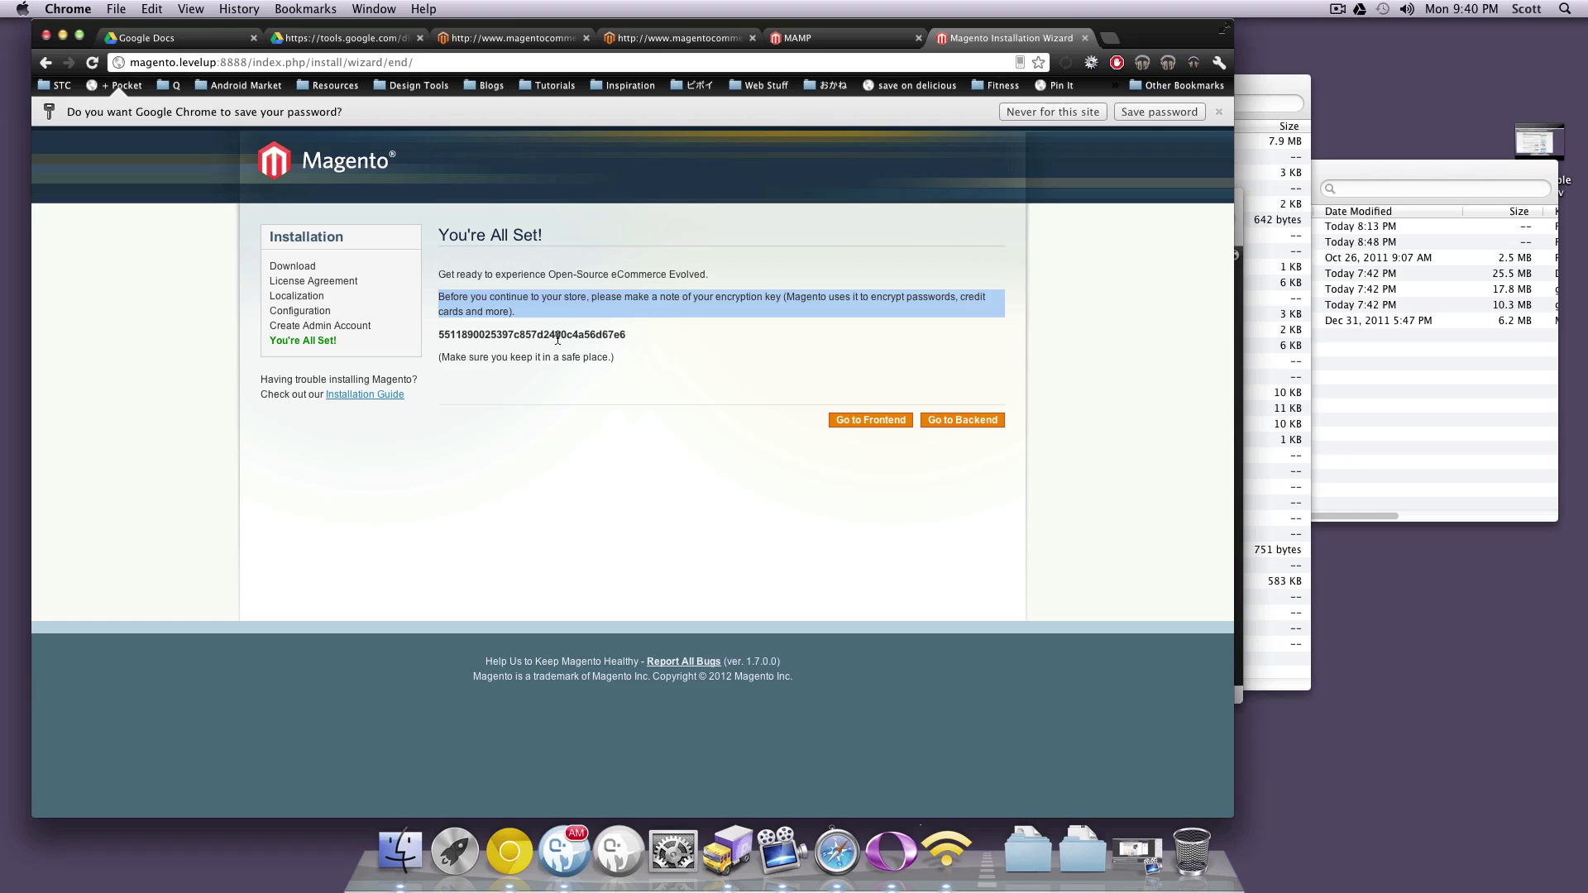
{"action": "double_click", "coordinate": [557, 332]}
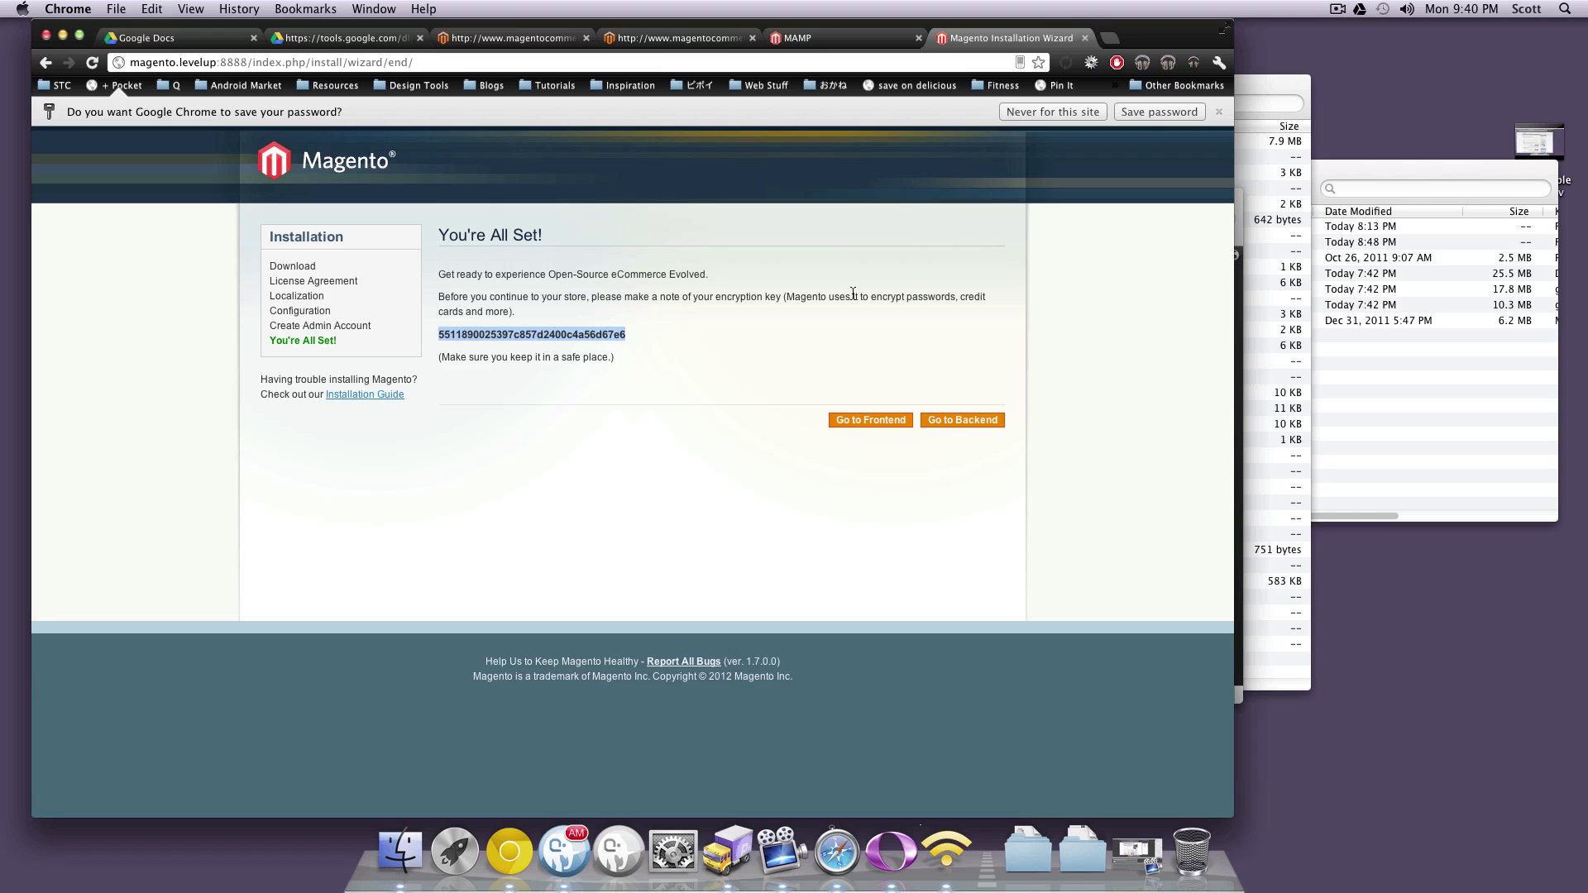
{"action": "left_click", "coordinate": [768, 321]}
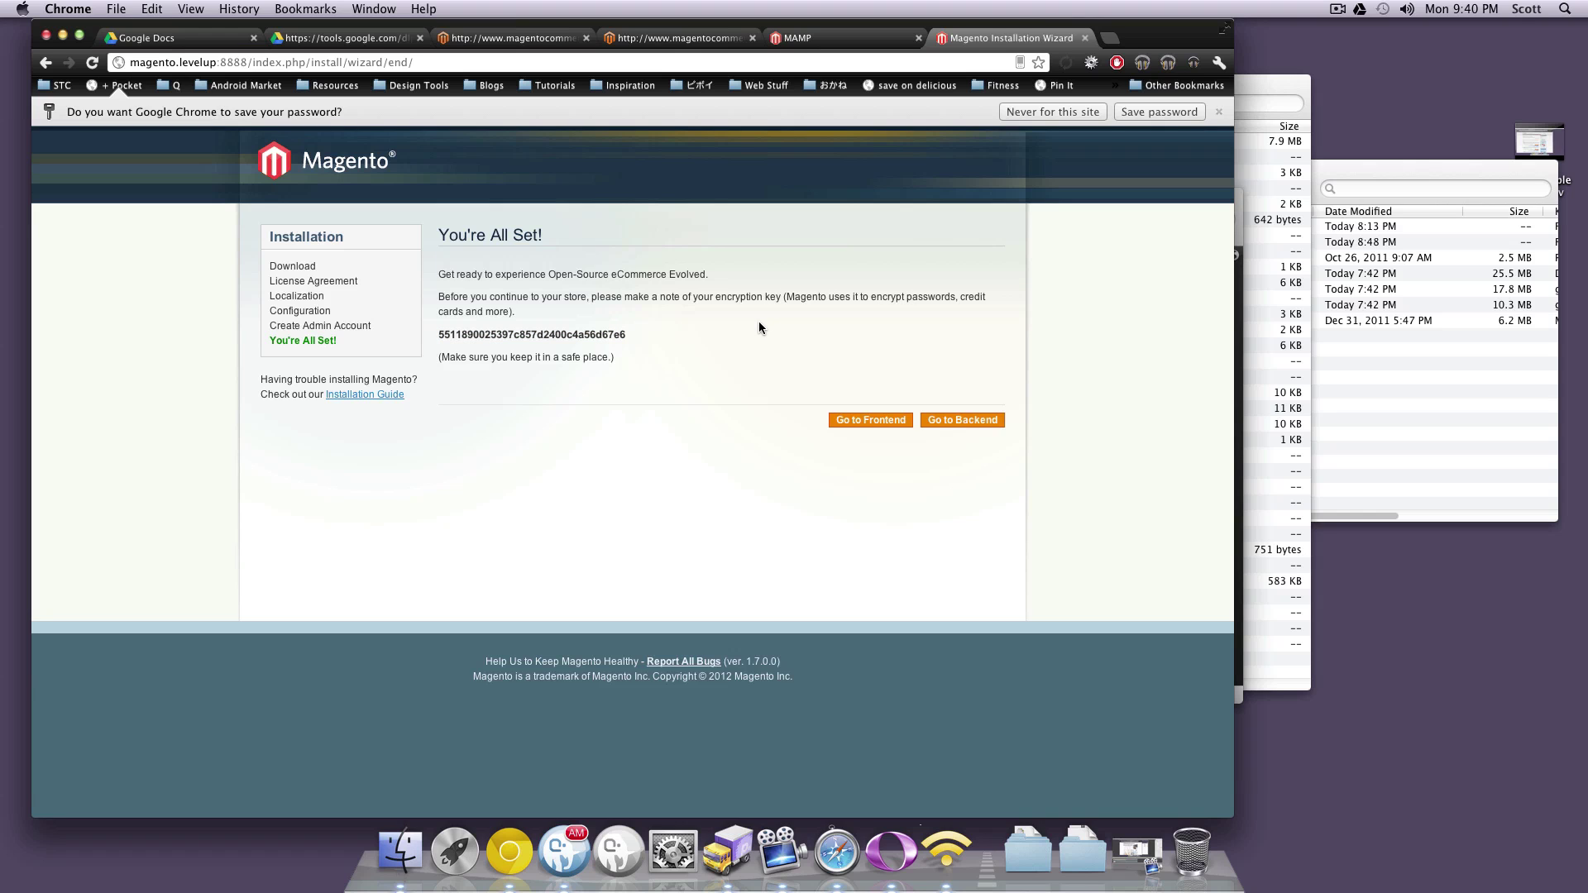
{"action": "key", "text": "super+shift+3"}
{"action": "left_click", "coordinate": [1540, 59]}
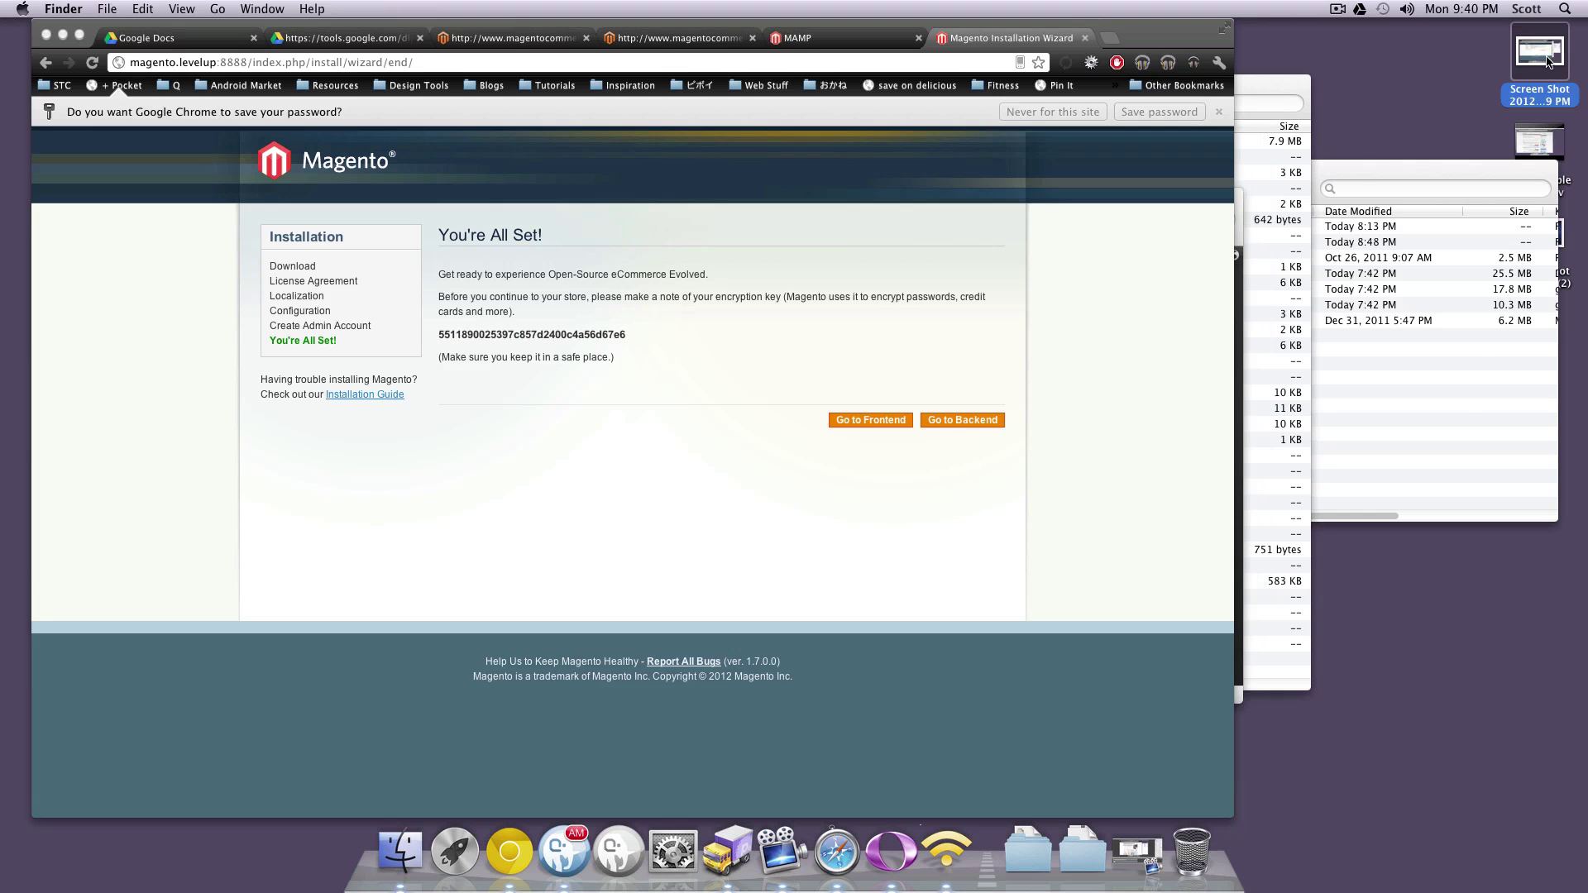
{"action": "key", "text": "space"}
{"action": "key", "text": "space"}
Back in the wizard, open the new storefront in a new tab via Go to Frontend
{"action": "left_click", "coordinate": [779, 335]}
{"action": "left_click_drag", "start_coordinate": [651, 339], "coordinate": [469, 335]}
{"action": "left_click", "coordinate": [660, 329]}
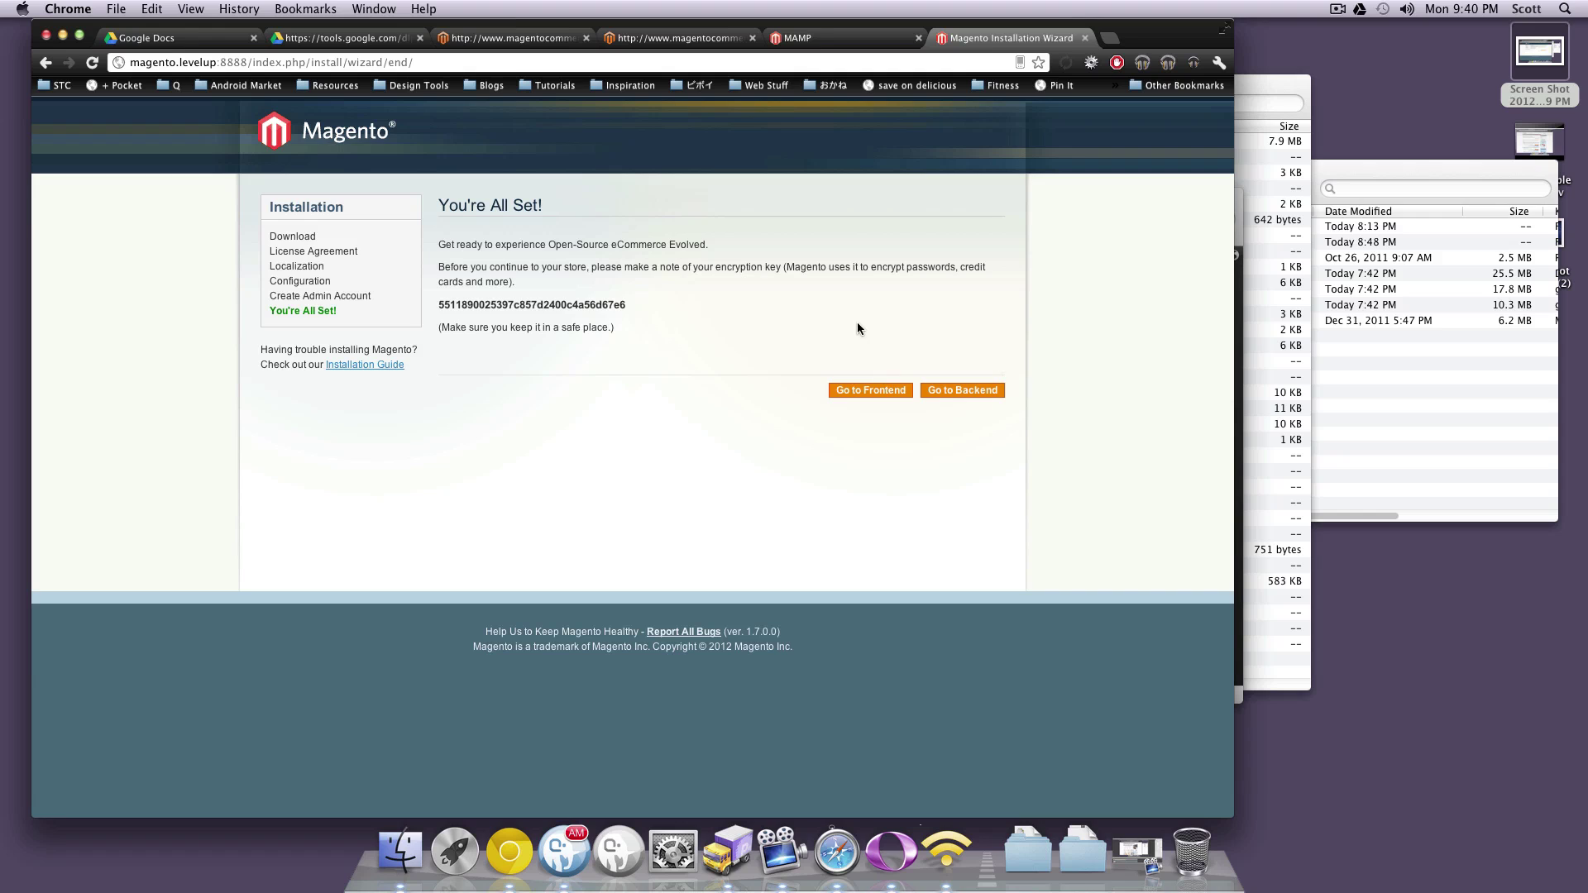
{"action": "left_click", "coordinate": [884, 395]}
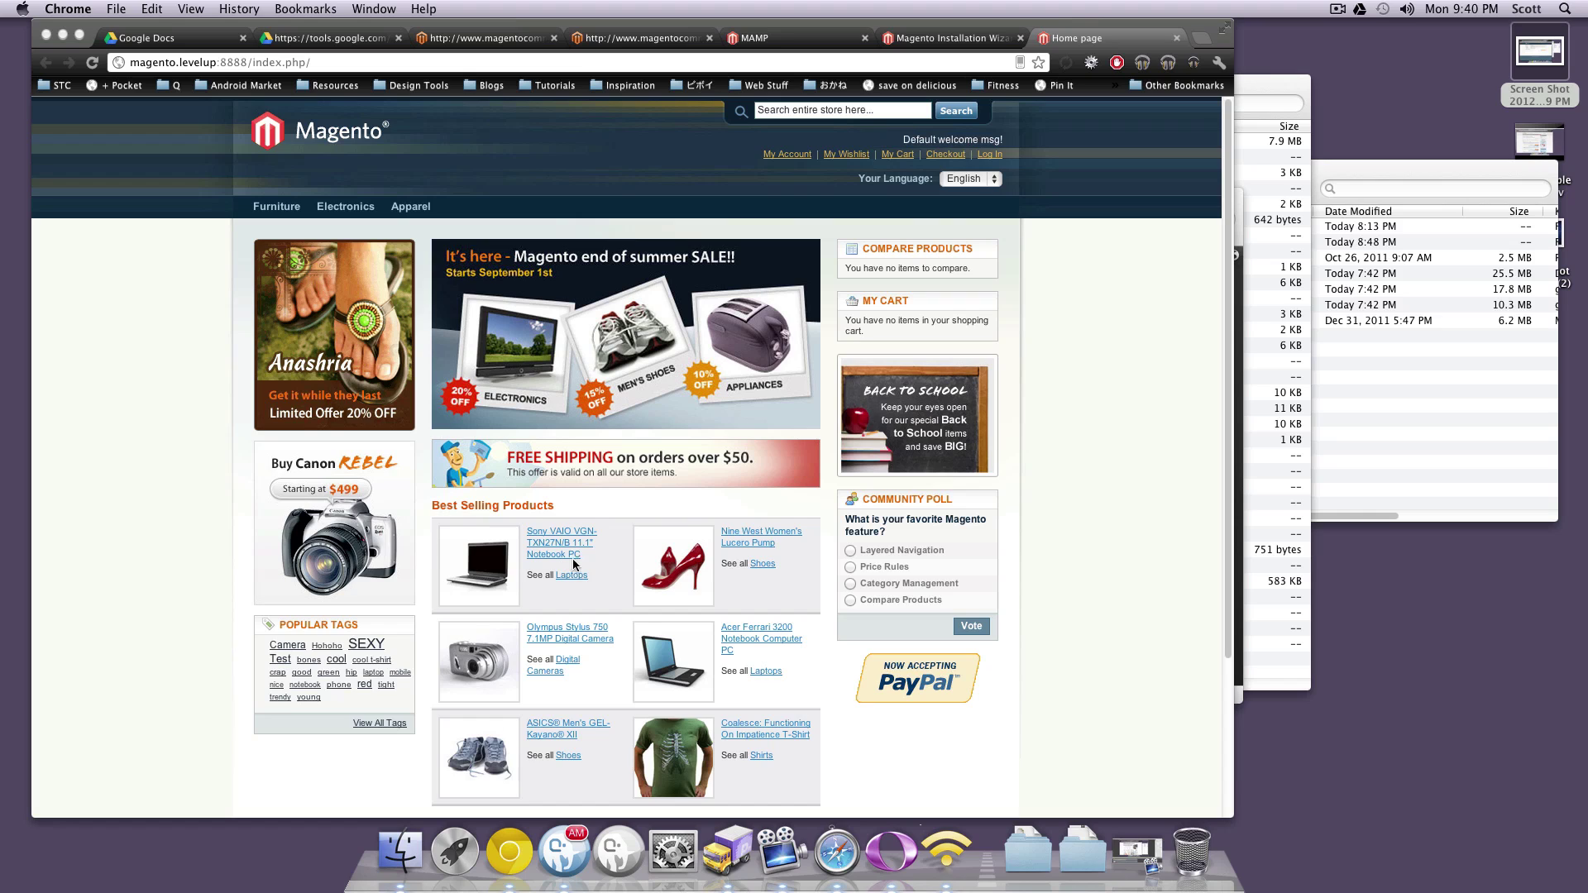
Open the Sony VAIO notebook from Best Selling Products and zoom into its product image
{"action": "scroll", "coordinate": [1021, 469], "scroll_direction": "down", "scroll_amount": 3}
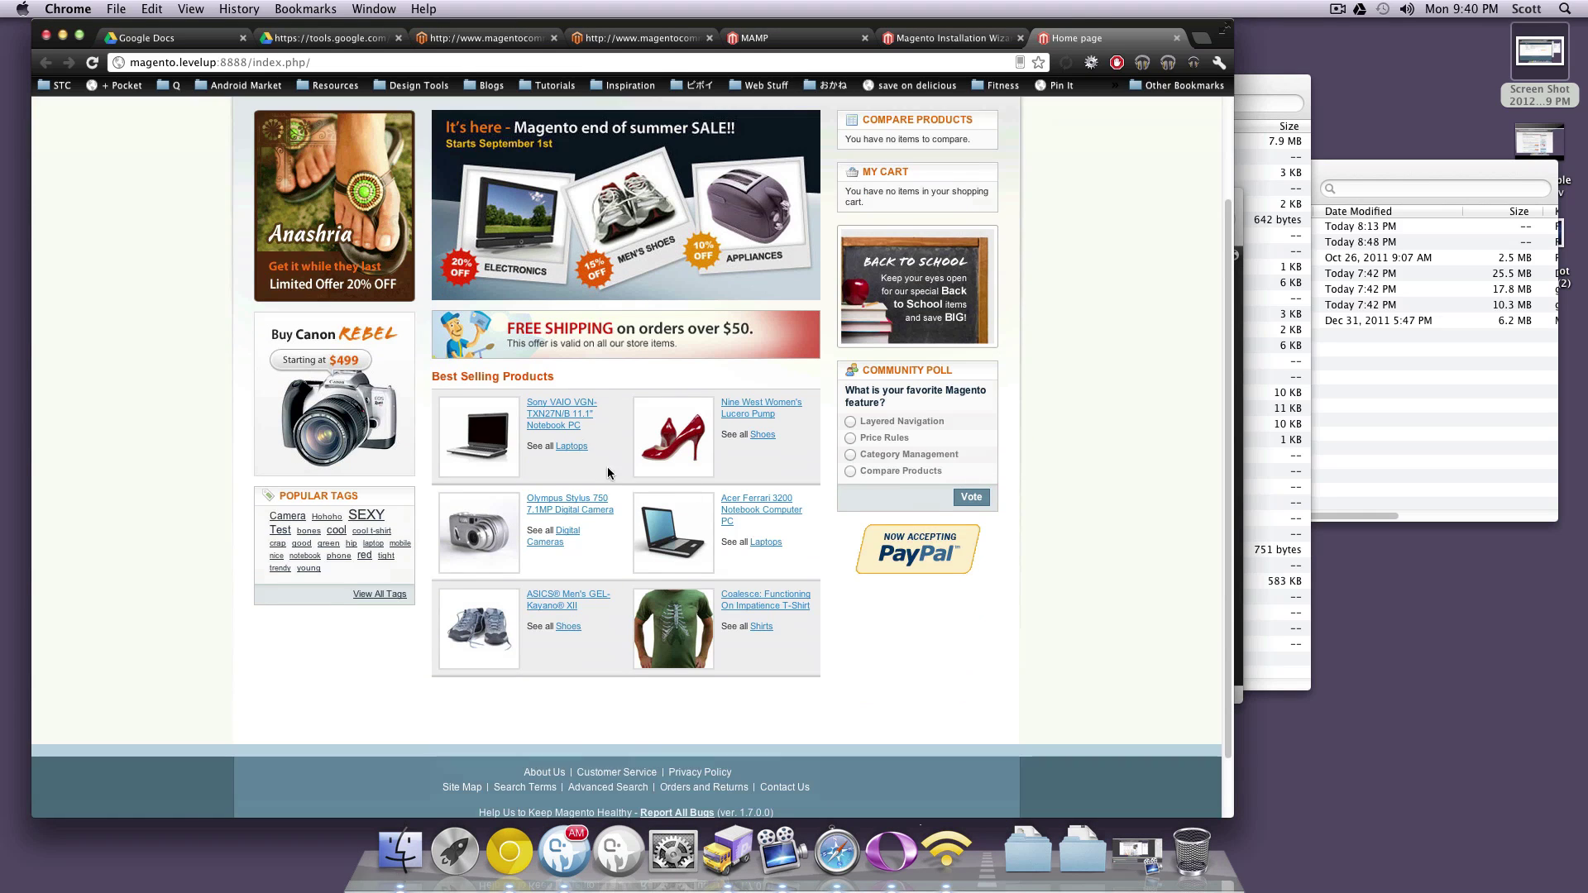
{"action": "left_click", "coordinate": [573, 415]}
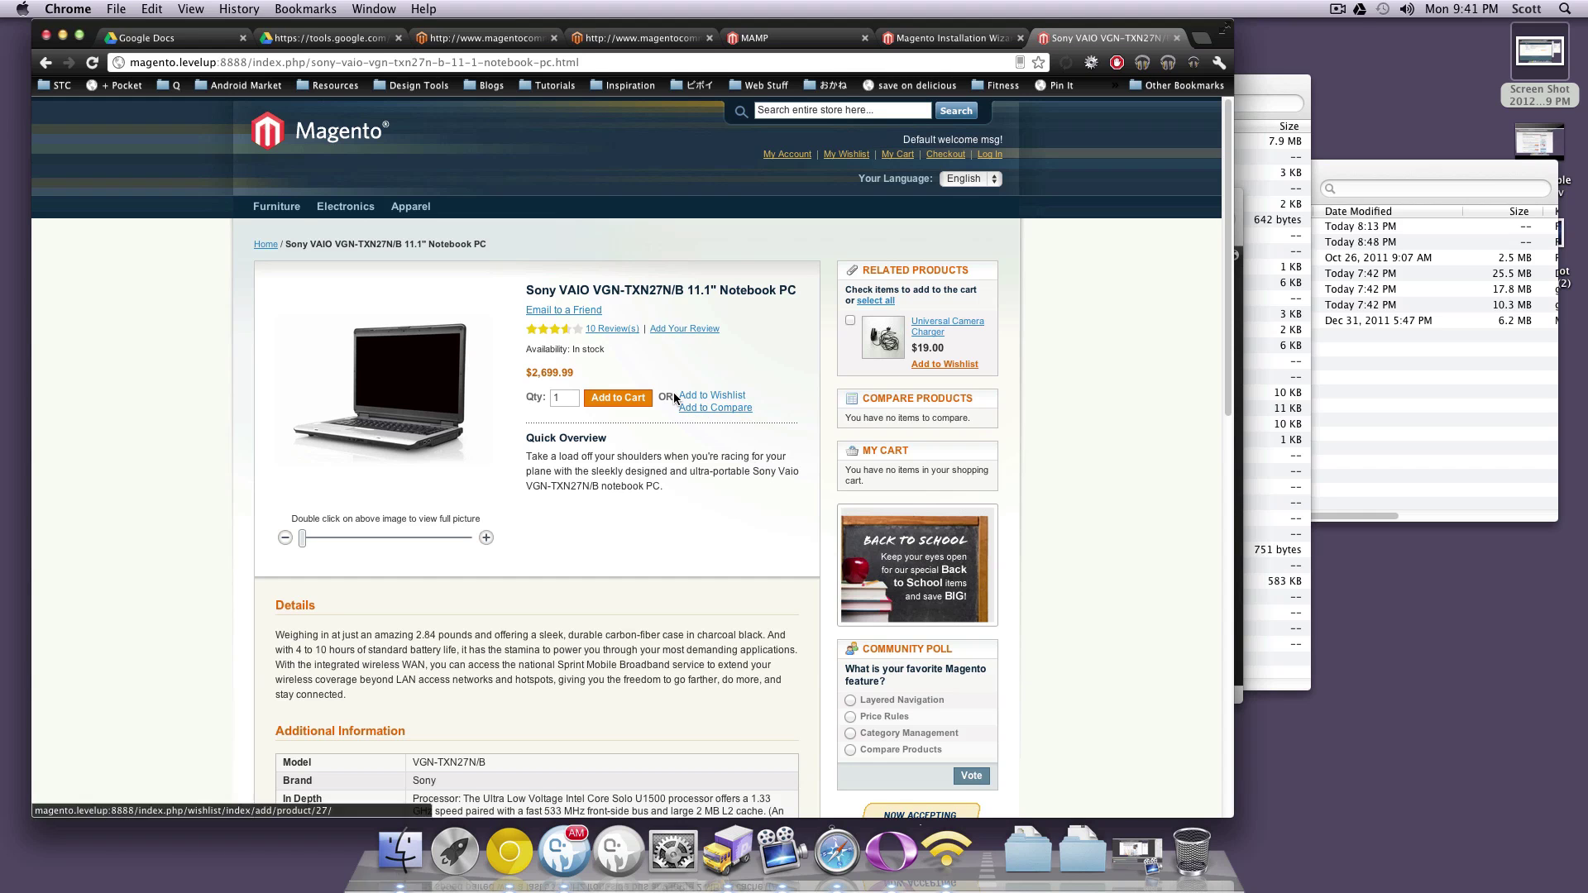
{"action": "scroll", "coordinate": [411, 403], "scroll_direction": "down", "scroll_amount": 2}
{"action": "left_click", "coordinate": [330, 459]}
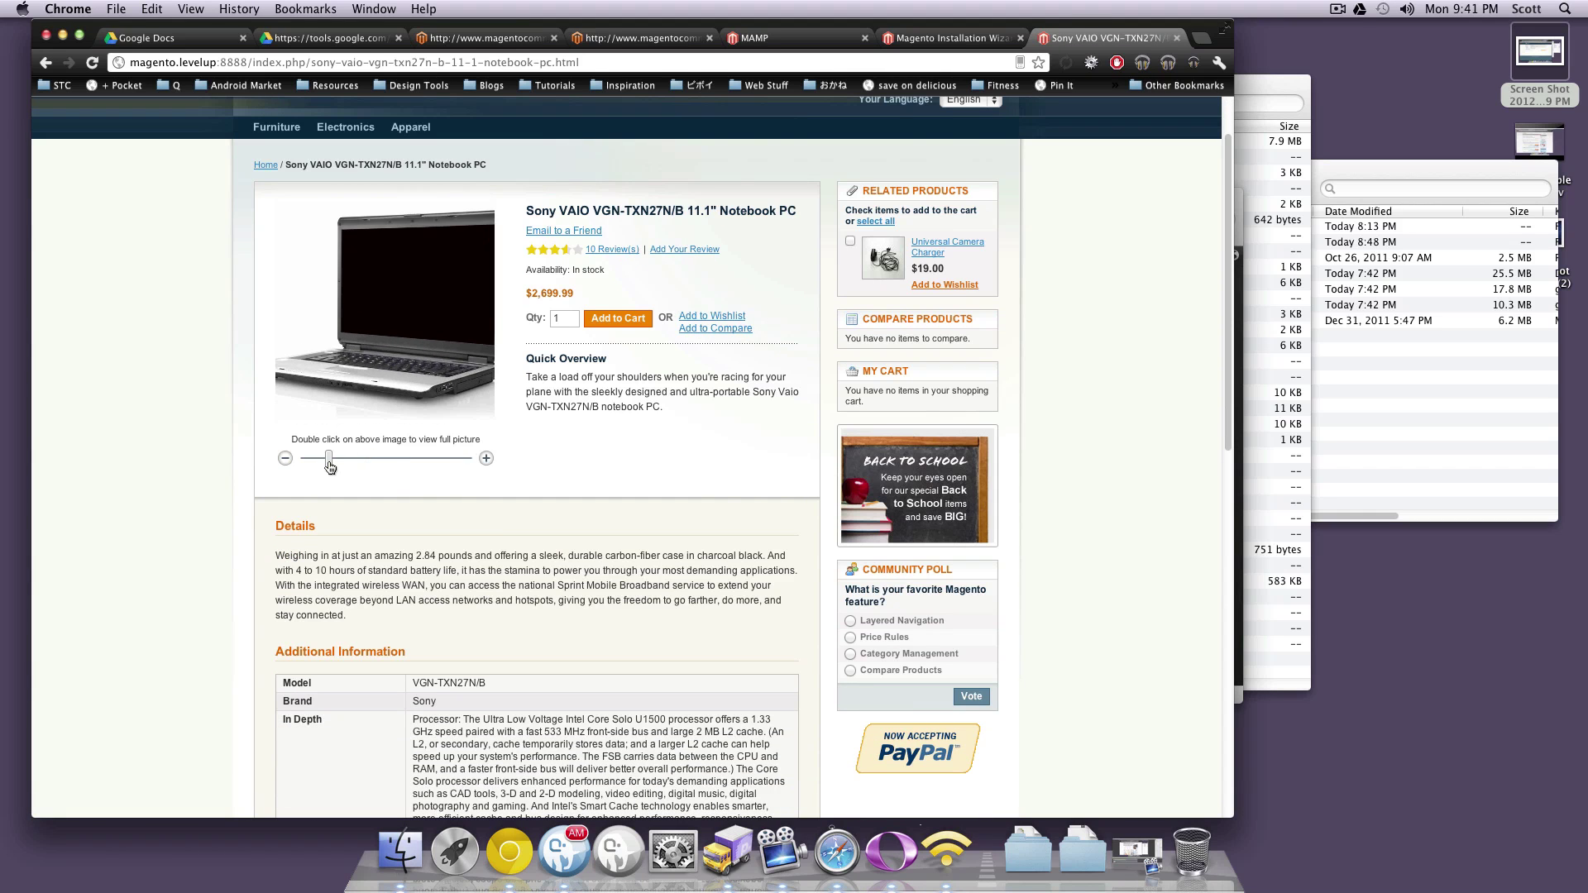
{"action": "left_click_drag", "start_coordinate": [334, 335], "coordinate": [317, 323]}
Scroll back up the product page and return to the store home page via the Magento logo
{"action": "scroll", "coordinate": [578, 429], "scroll_direction": "up", "scroll_amount": 2}
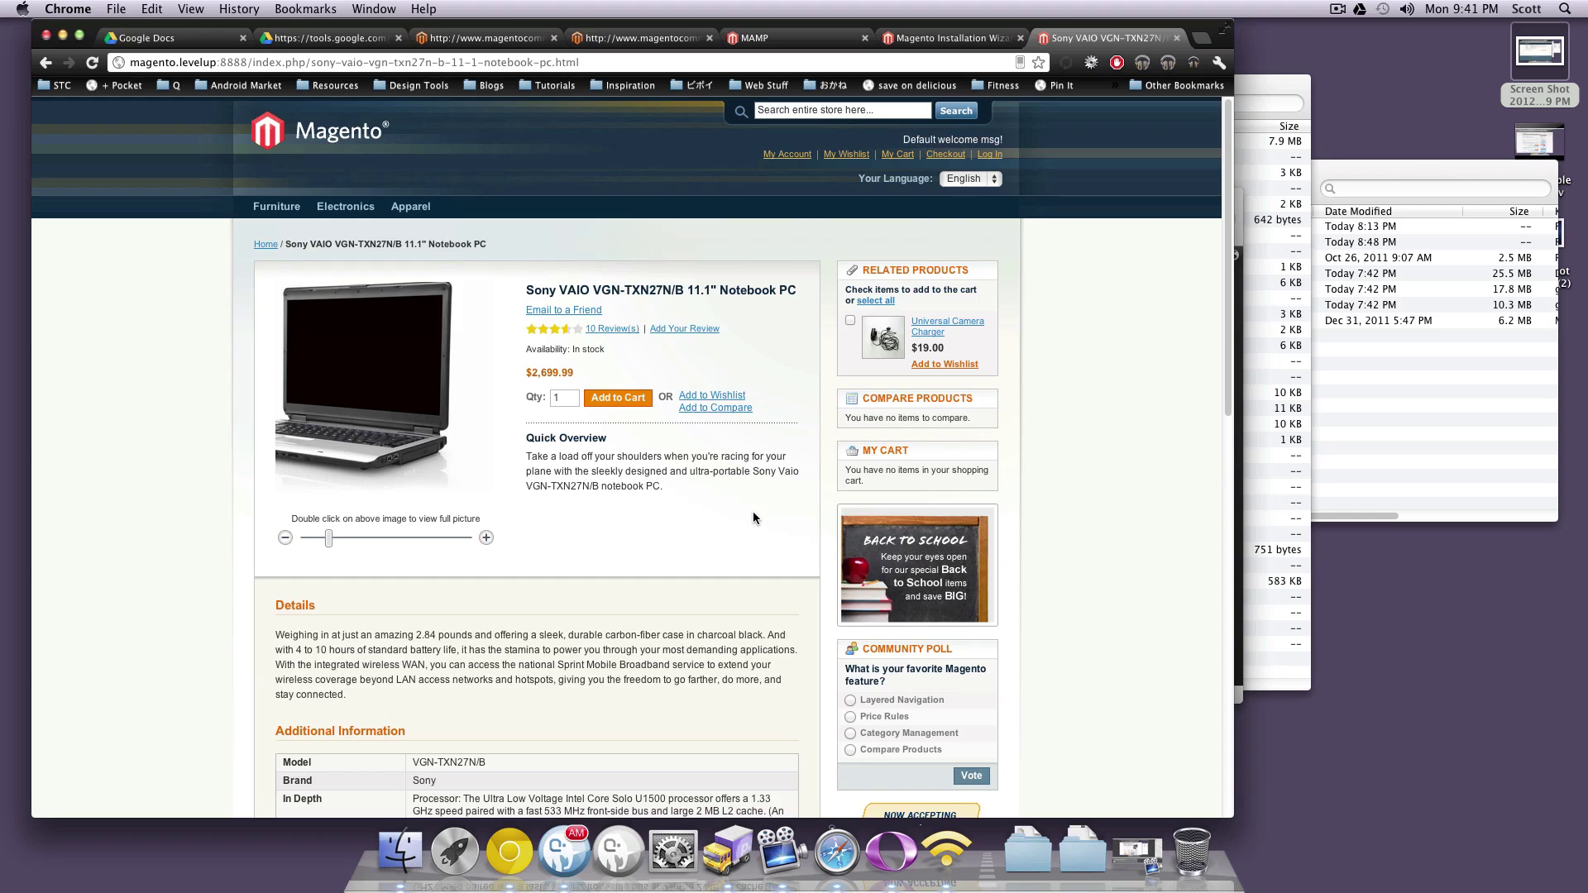
{"action": "scroll", "coordinate": [752, 511], "scroll_direction": "down", "scroll_amount": 9}
{"action": "scroll", "coordinate": [752, 511], "scroll_direction": "up", "scroll_amount": 7}
{"action": "scroll", "coordinate": [491, 257], "scroll_direction": "up", "scroll_amount": 2}
{"action": "left_click", "coordinate": [275, 139]}
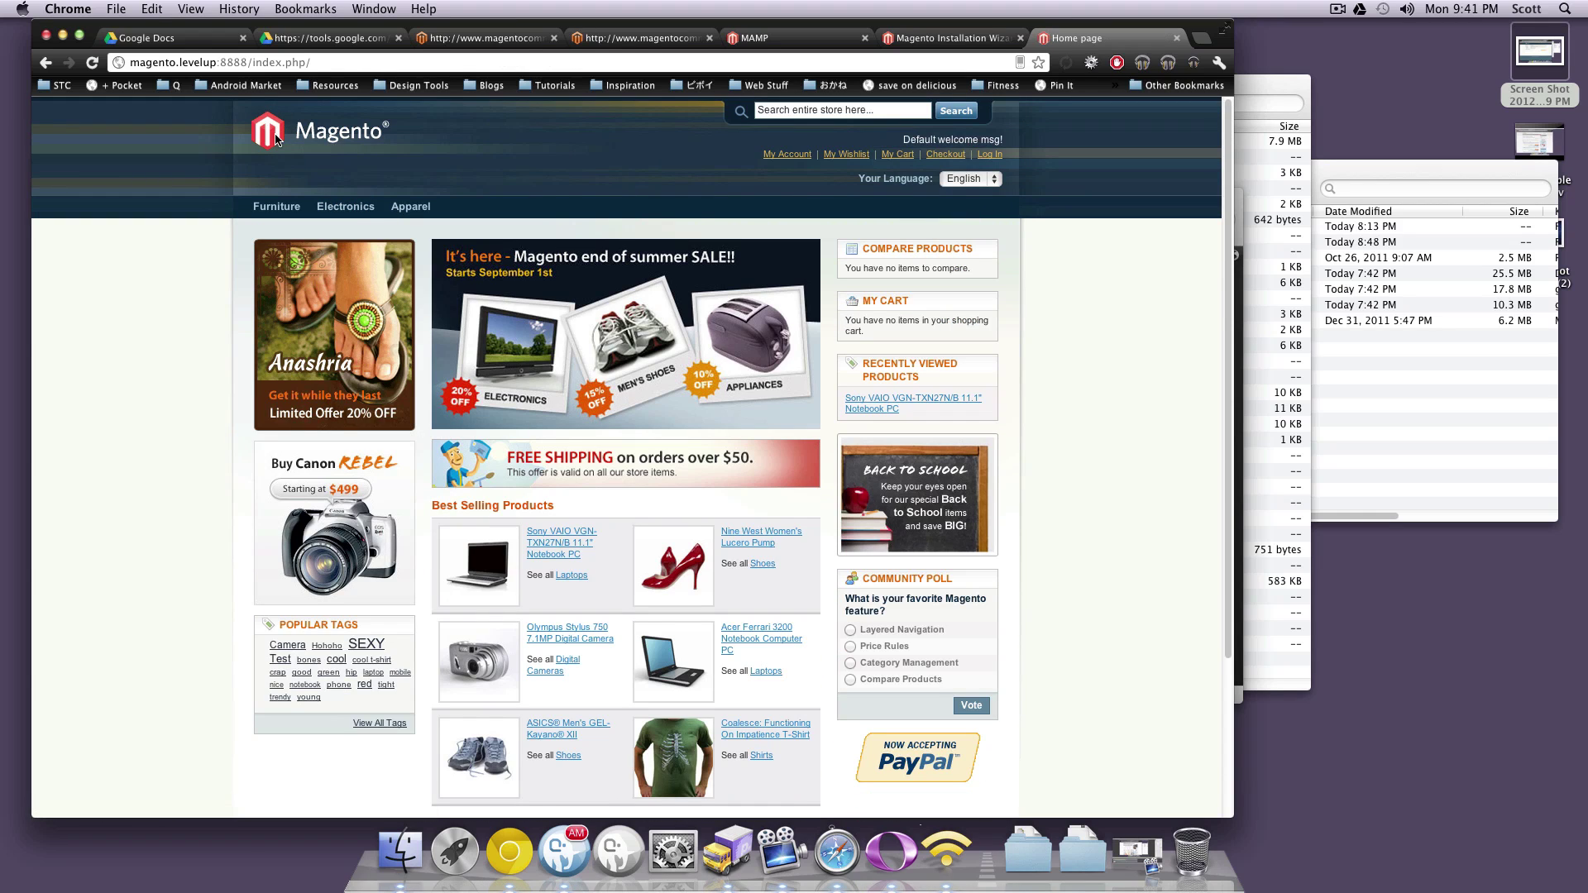